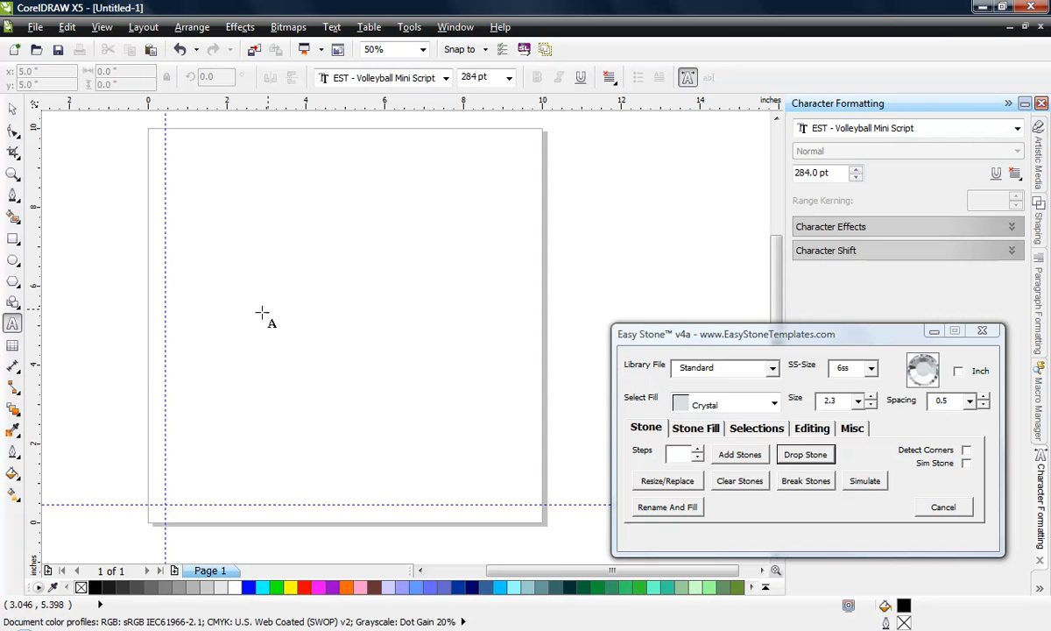
Step: Add the artistic text "Volleyball" to the upper half of the page and finish text editing
{"action": "left_click", "coordinate": [239, 305]}
{"action": "type", "text": "Vol"}
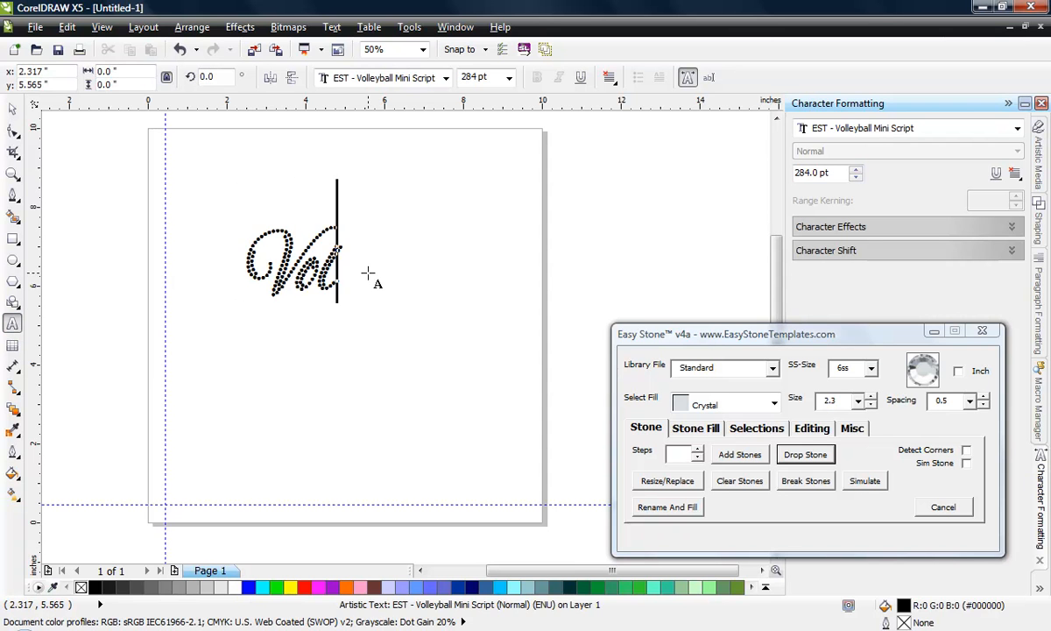
{"action": "type", "text": "leyball"}
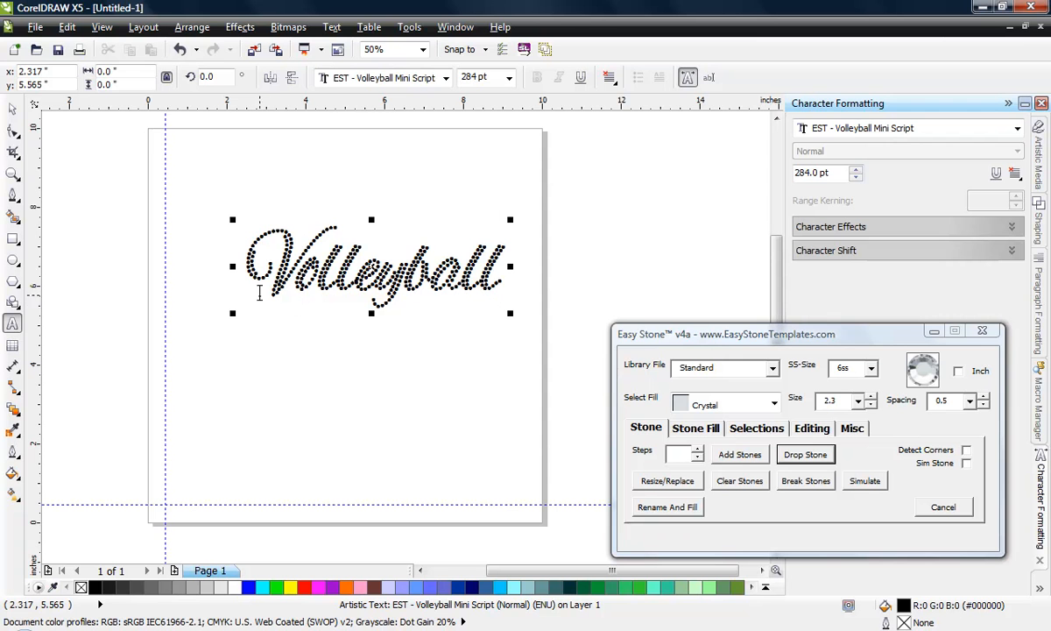
{"action": "left_click", "coordinate": [12, 109]}
Step: Move the "Volleyball" text slightly up and to the left on the page
{"action": "left_click", "coordinate": [326, 347]}
{"action": "scroll", "coordinate": [375, 256], "scroll_direction": "up", "scroll_amount": 1}
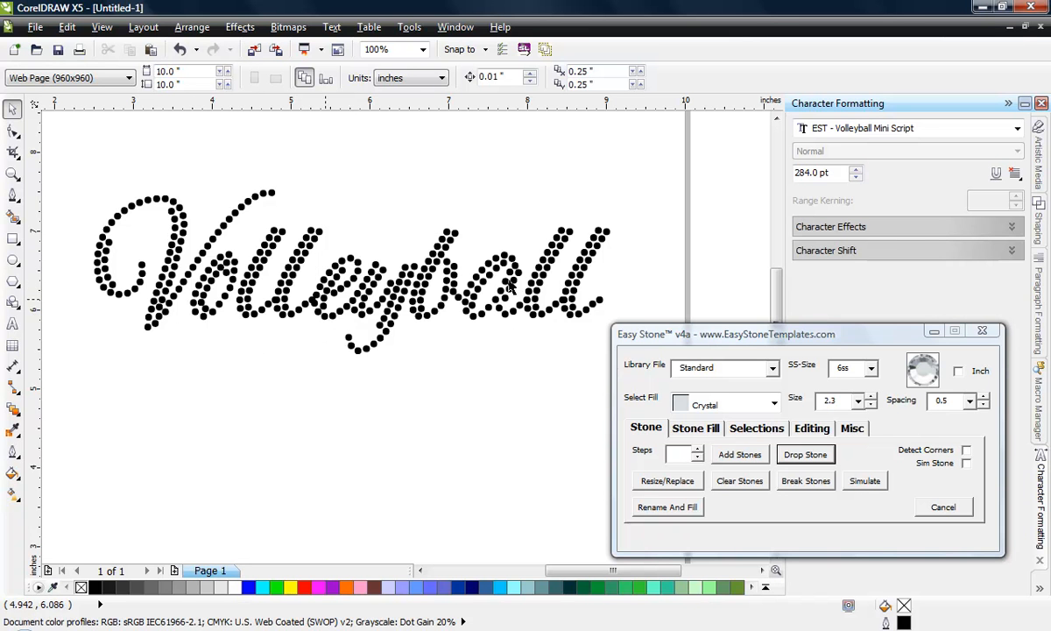
{"action": "scroll", "coordinate": [473, 274], "scroll_direction": "down", "scroll_amount": 1}
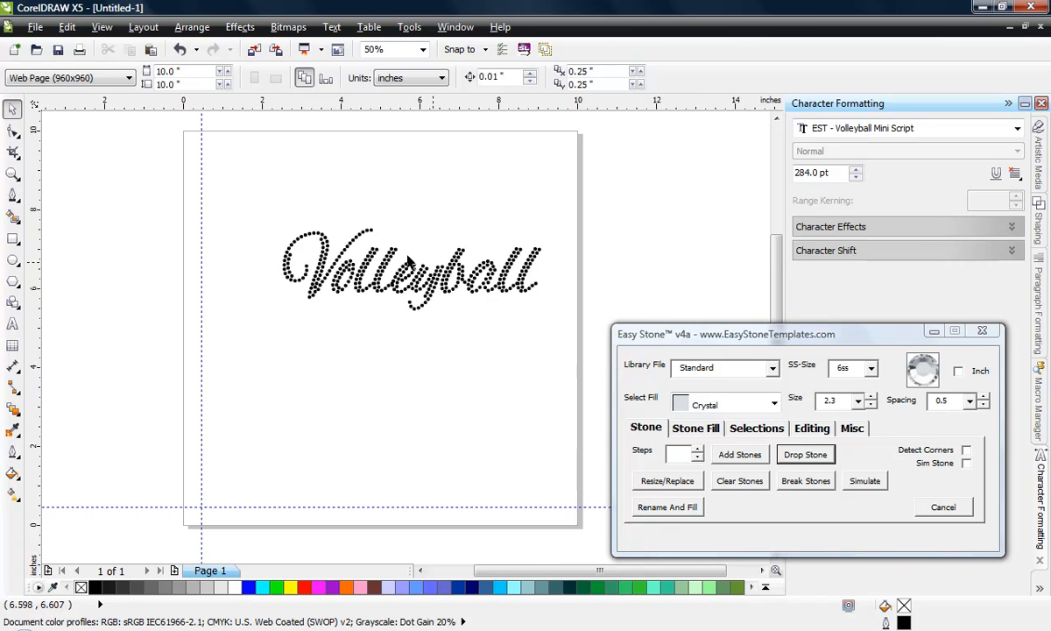
{"action": "left_click", "coordinate": [386, 261]}
{"action": "left_click_drag", "start_coordinate": [385, 261], "coordinate": [369, 248]}
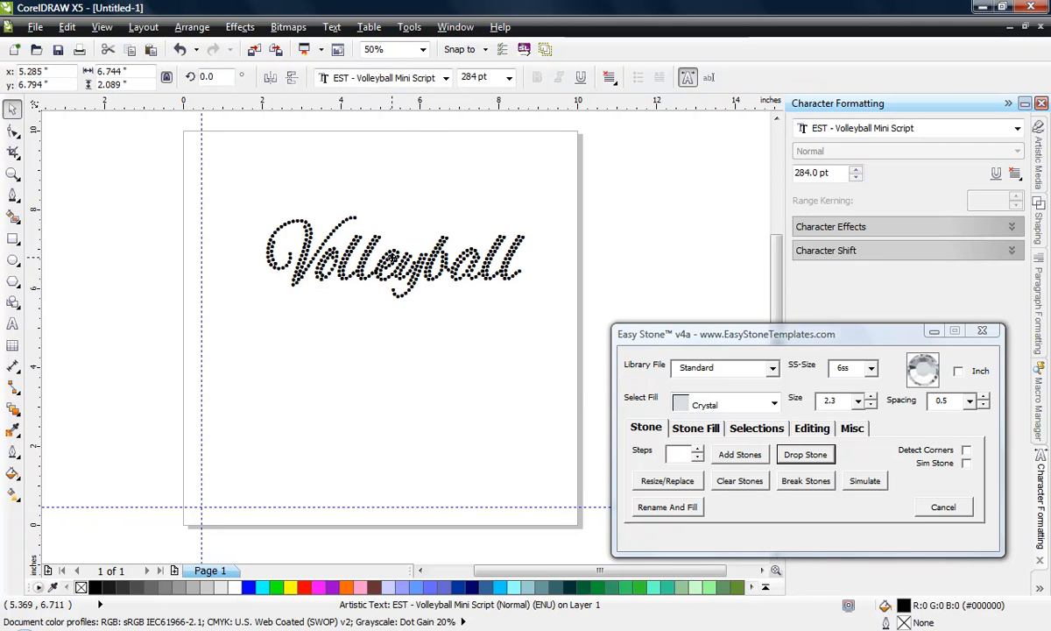
Step: Break the "Volleyball" rhinestone text into individual stones with Break R-Text
{"action": "left_click", "coordinate": [816, 431]}
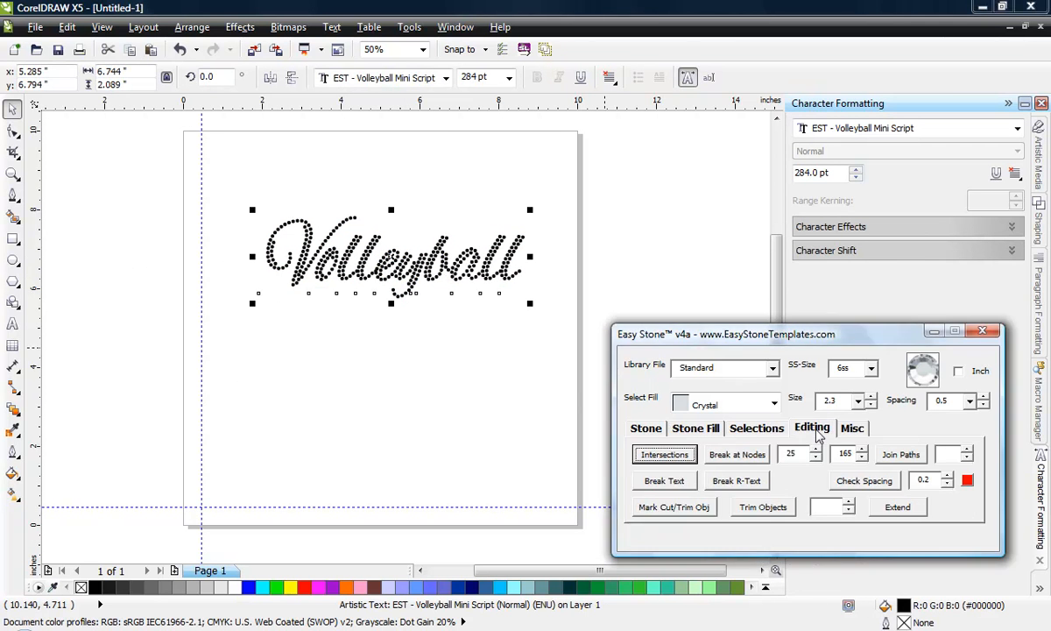
{"action": "left_click", "coordinate": [739, 481]}
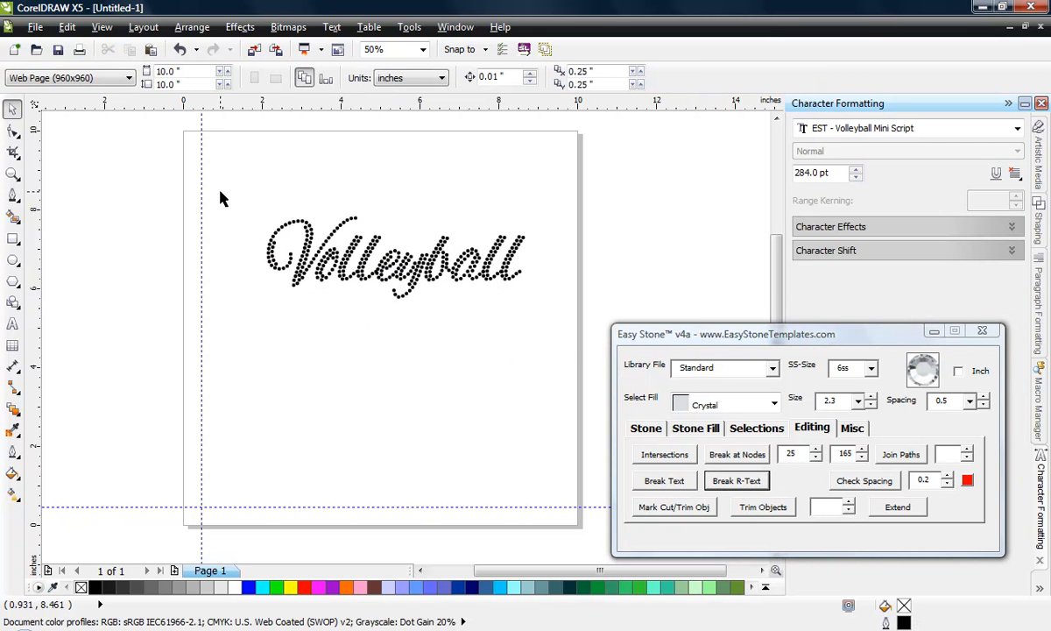
{"action": "left_click_drag", "start_coordinate": [220, 191], "coordinate": [570, 347]}
Step: Inspect the shape and overlaps of the individual stones at the letter joins
{"action": "scroll", "coordinate": [396, 275], "scroll_direction": "up", "scroll_amount": 2}
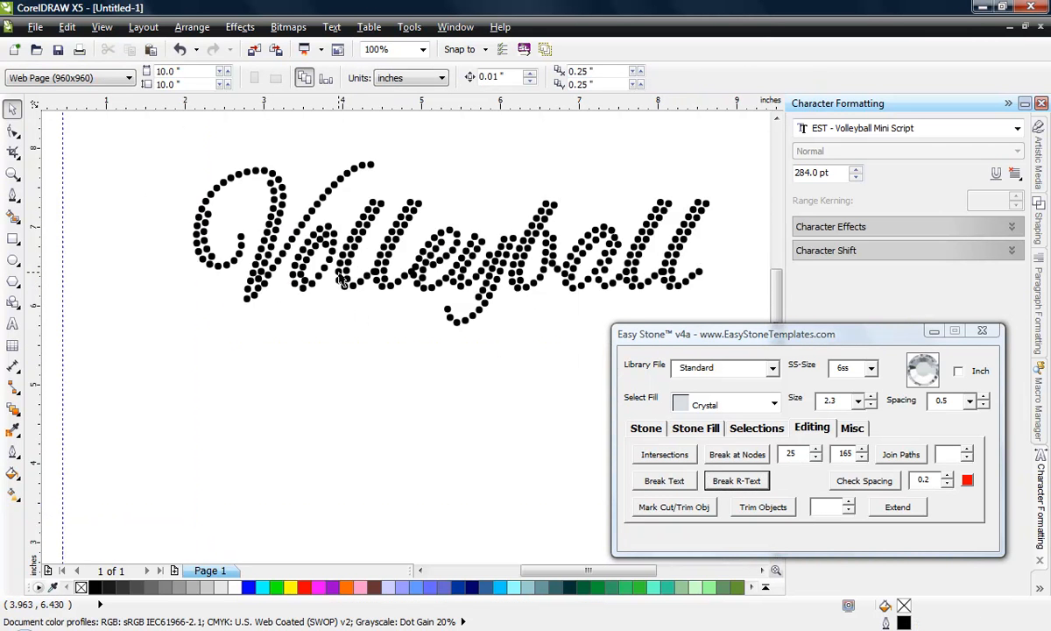
{"action": "scroll", "coordinate": [396, 276], "scroll_direction": "up", "scroll_amount": 2}
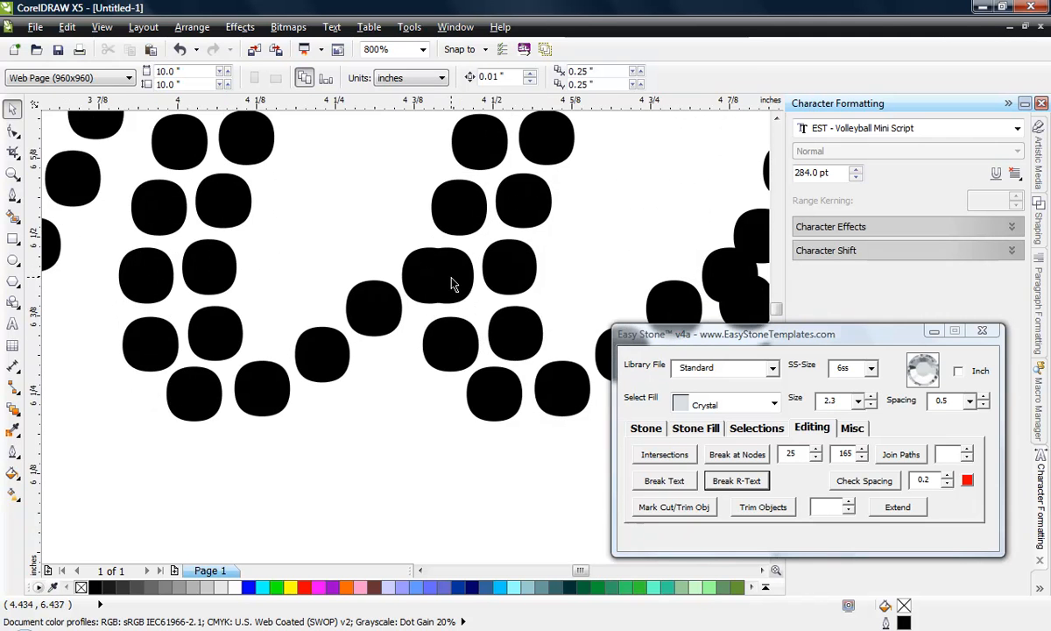
{"action": "scroll", "coordinate": [368, 292], "scroll_direction": "down", "scroll_amount": 1}
{"action": "scroll", "coordinate": [368, 292], "scroll_direction": "down", "scroll_amount": 2}
{"action": "scroll", "coordinate": [263, 293], "scroll_direction": "up", "scroll_amount": 3}
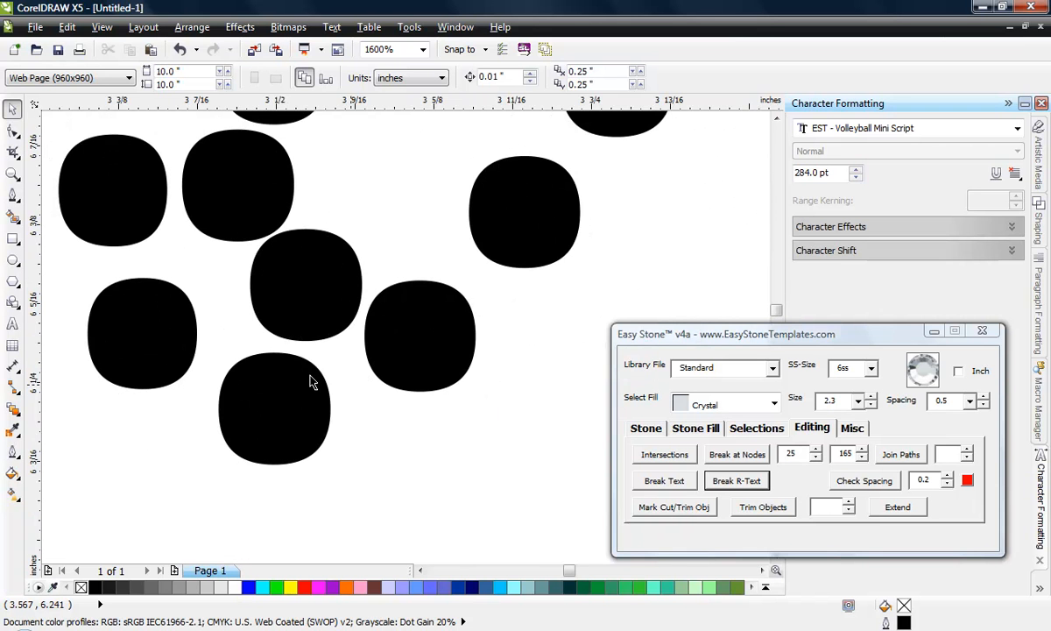
{"action": "scroll", "coordinate": [311, 381], "scroll_direction": "down", "scroll_amount": 5}
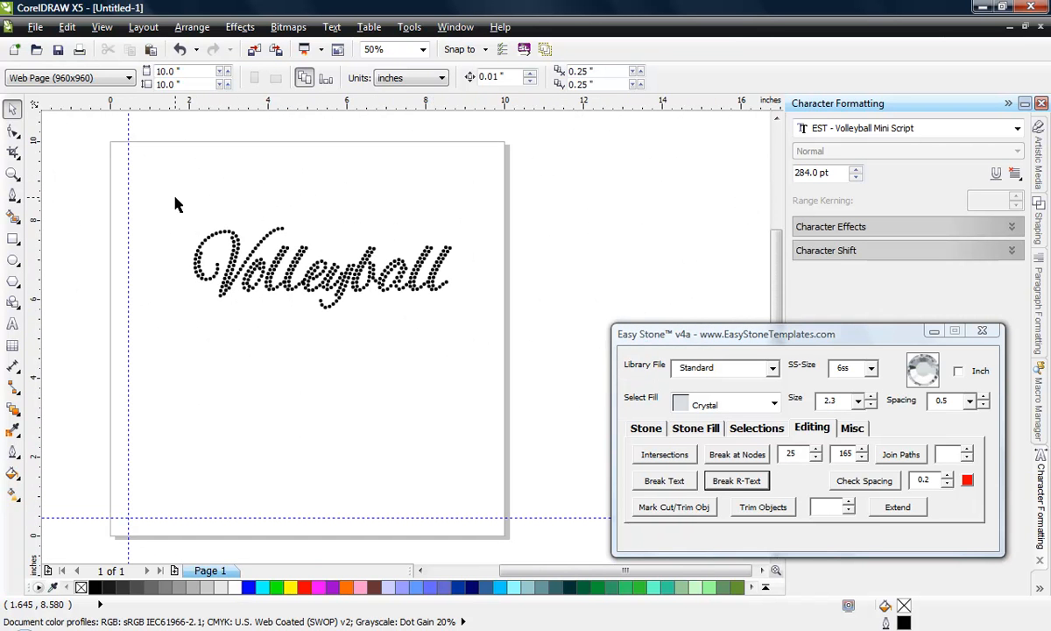
Step: Replace all stones of the word with size 3.3 circles using Resize/Replace
{"action": "left_click_drag", "start_coordinate": [300, 282], "coordinate": [484, 359]}
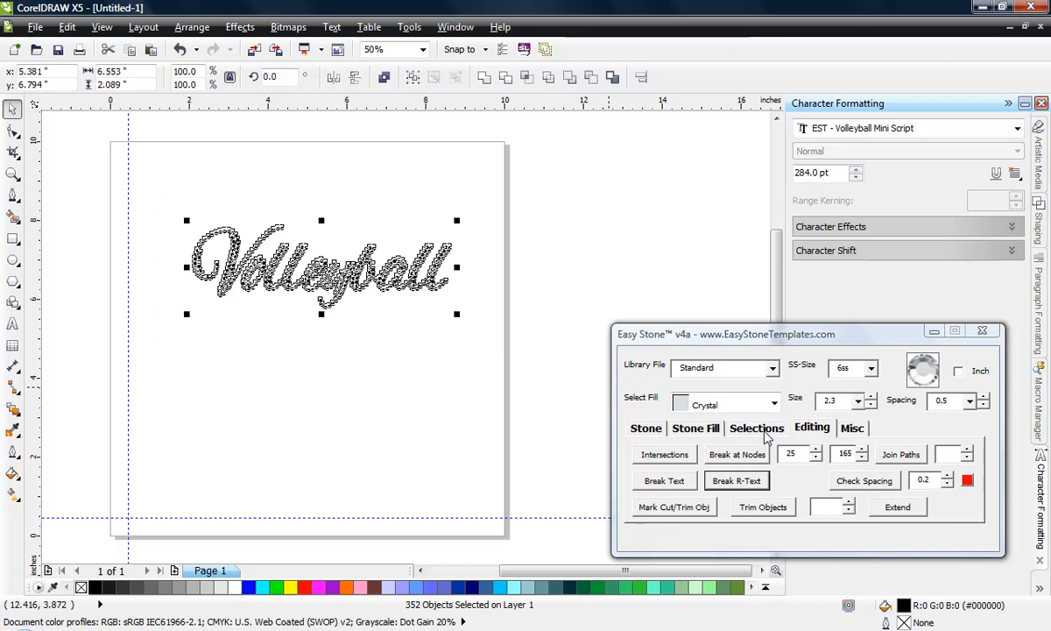
{"action": "left_click", "coordinate": [648, 431]}
{"action": "left_click", "coordinate": [858, 400]}
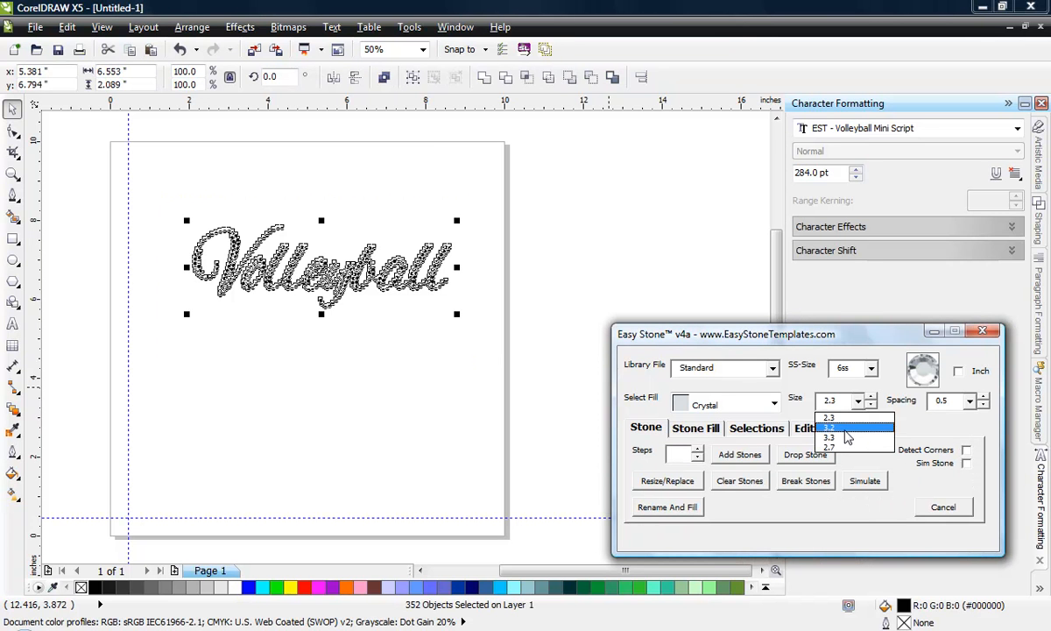
{"action": "left_click", "coordinate": [843, 428]}
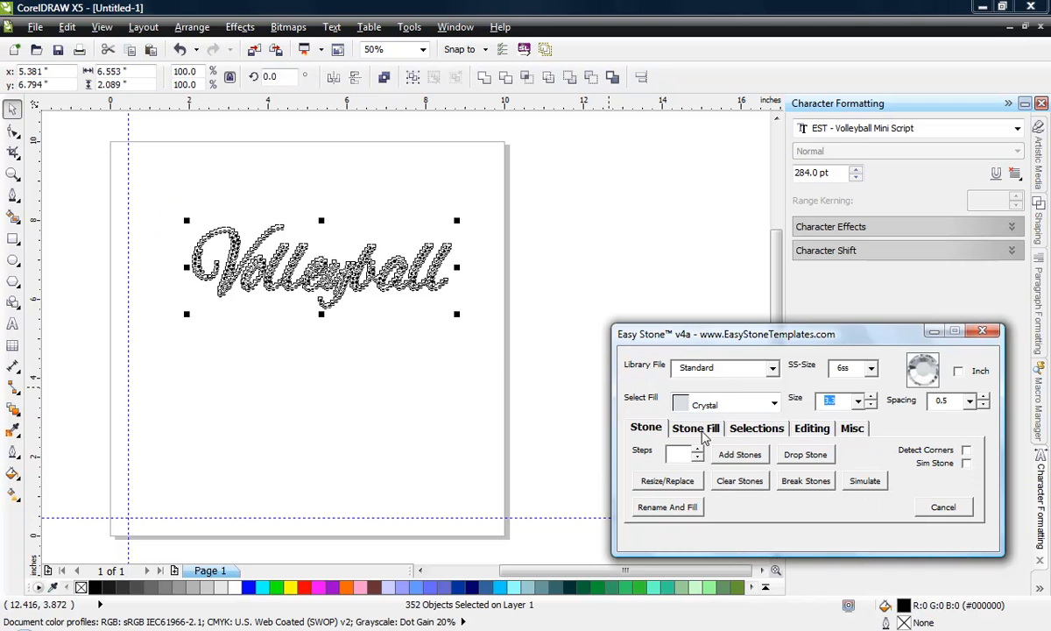
{"action": "left_click", "coordinate": [671, 482]}
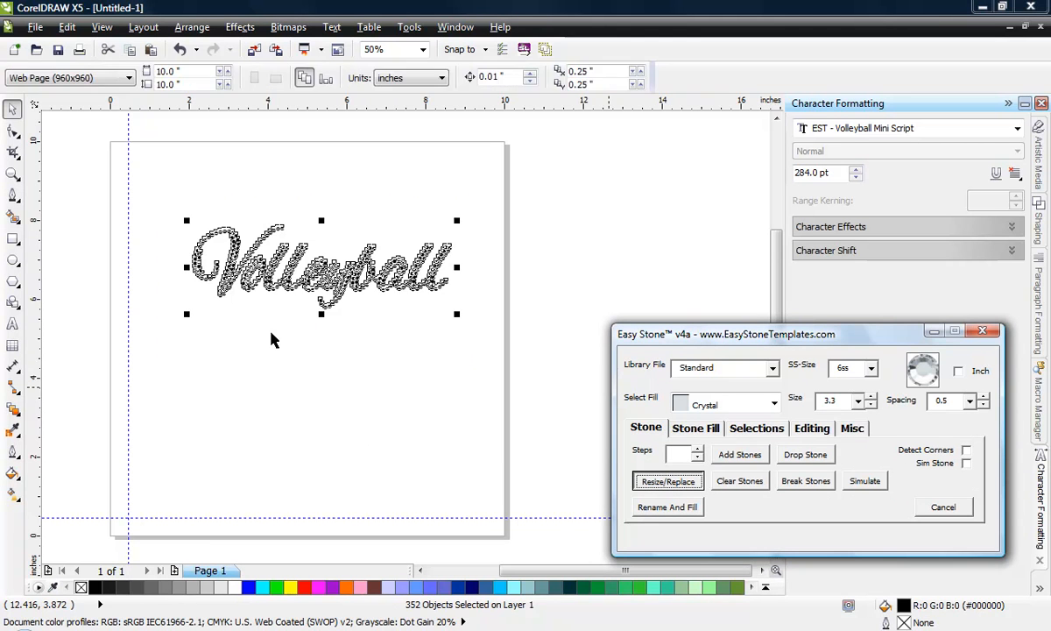
Step: Scale the whole word up to about 7.76 inches wide and reapply the 3.3 stone size
{"action": "scroll", "coordinate": [234, 298], "scroll_direction": "up", "scroll_amount": 3}
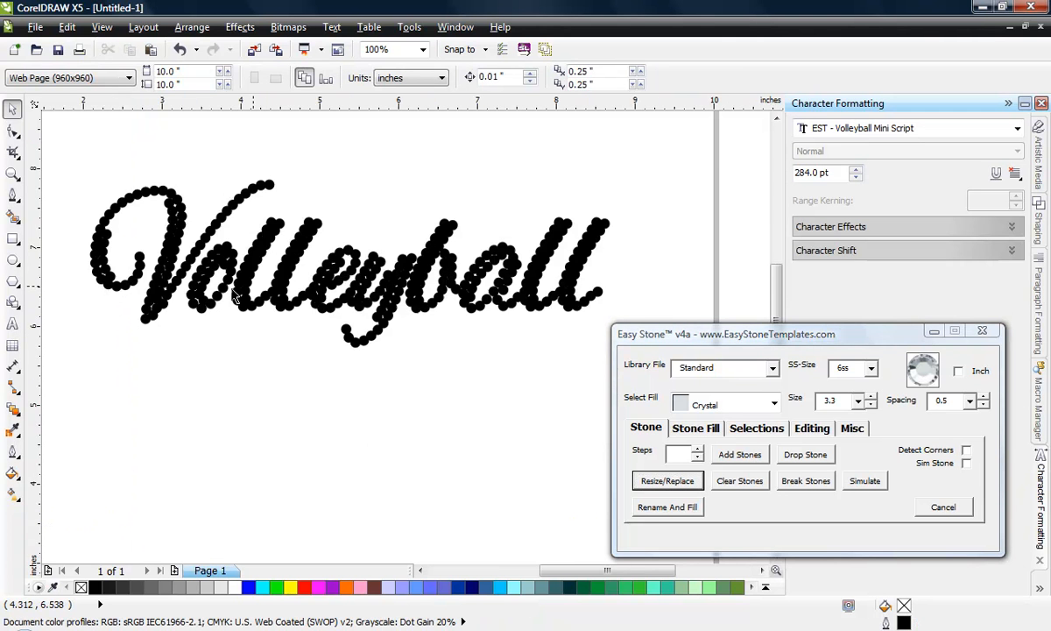
{"action": "scroll", "coordinate": [234, 300], "scroll_direction": "down", "scroll_amount": 2}
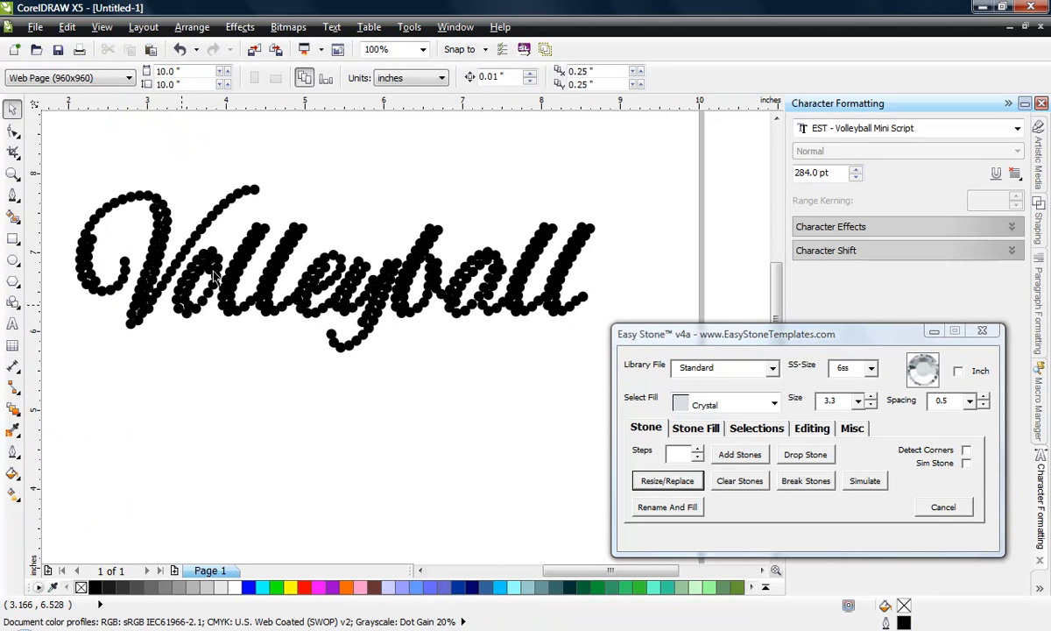
{"action": "scroll", "coordinate": [217, 262], "scroll_direction": "down", "scroll_amount": 1}
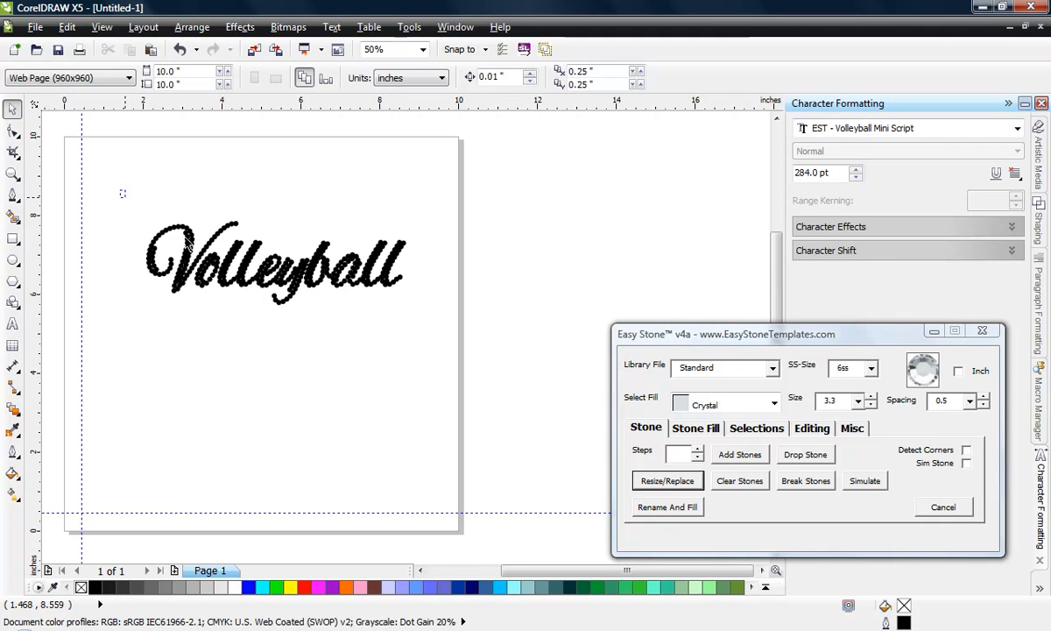
{"action": "left_click_drag", "start_coordinate": [121, 198], "coordinate": [502, 371]}
{"action": "key", "text": "Escape"}
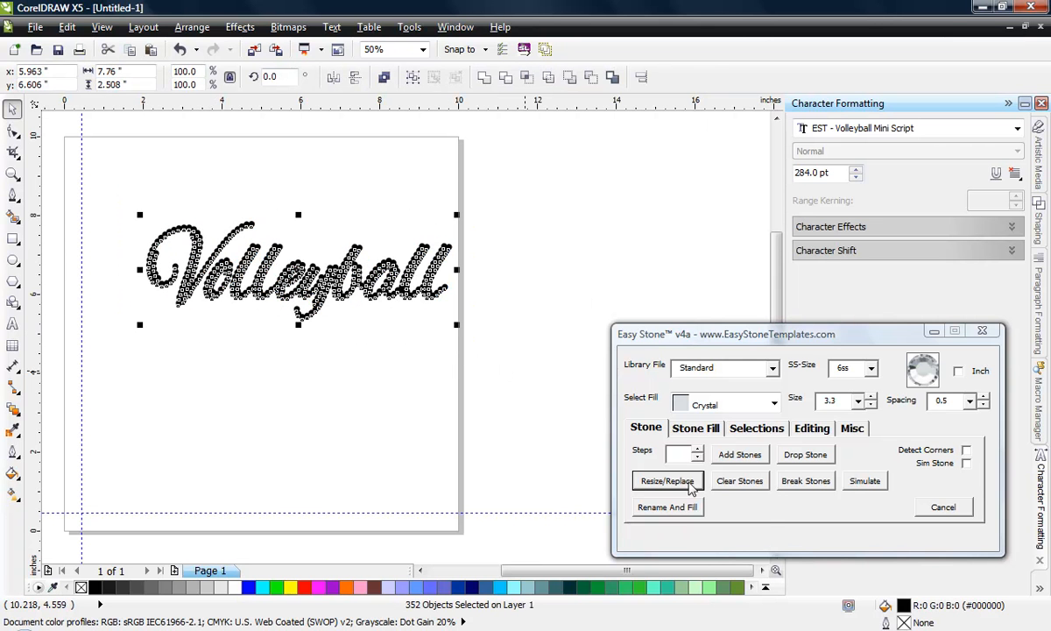
{"action": "left_click", "coordinate": [648, 454]}
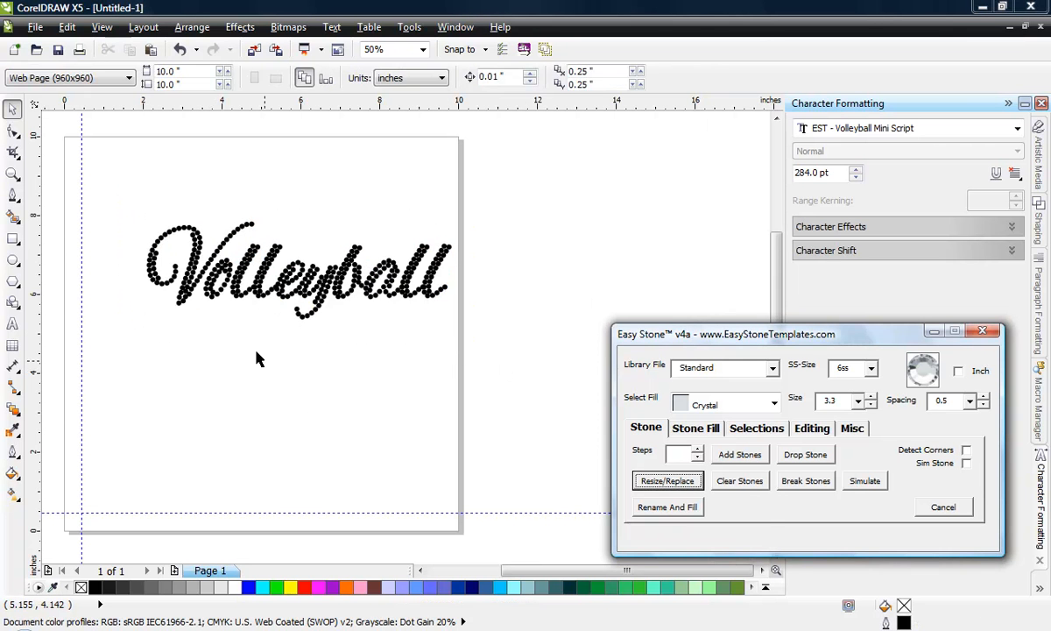
Step: Enlarge the word to about 9.23 inches wide and resize its stones back to 3.3
{"action": "left_click_drag", "start_coordinate": [122, 221], "coordinate": [477, 363]}
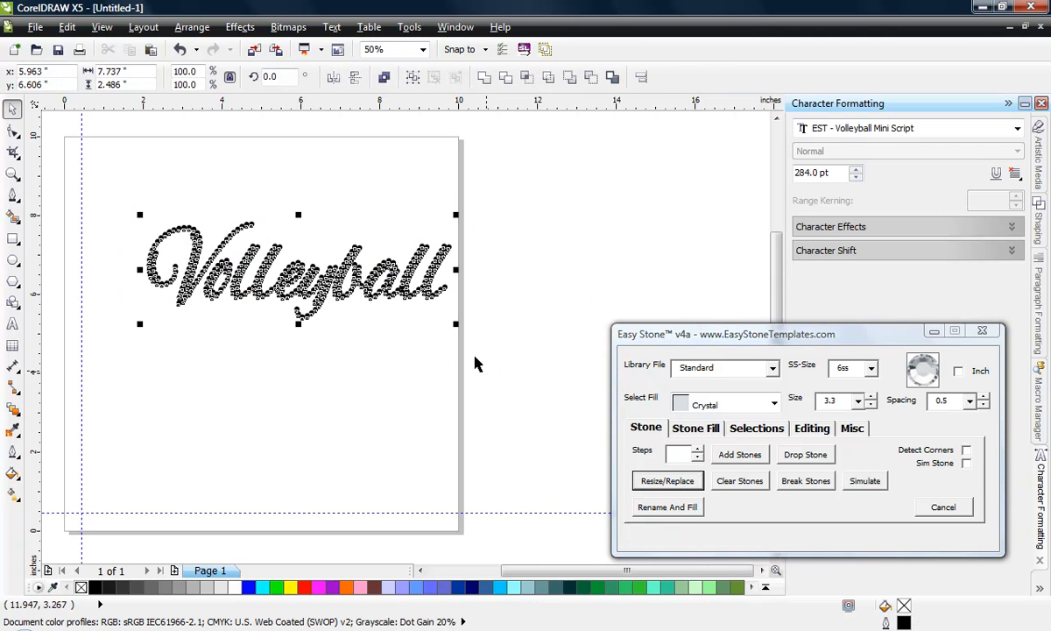
{"action": "left_click_drag", "start_coordinate": [454, 324], "coordinate": [515, 350]}
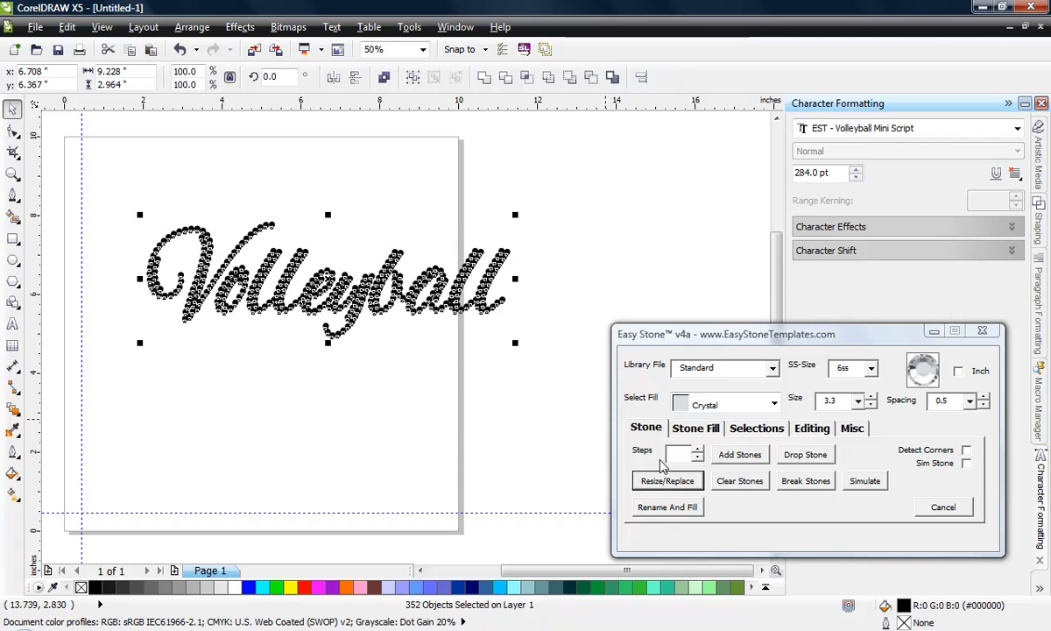
{"action": "left_click", "coordinate": [644, 480]}
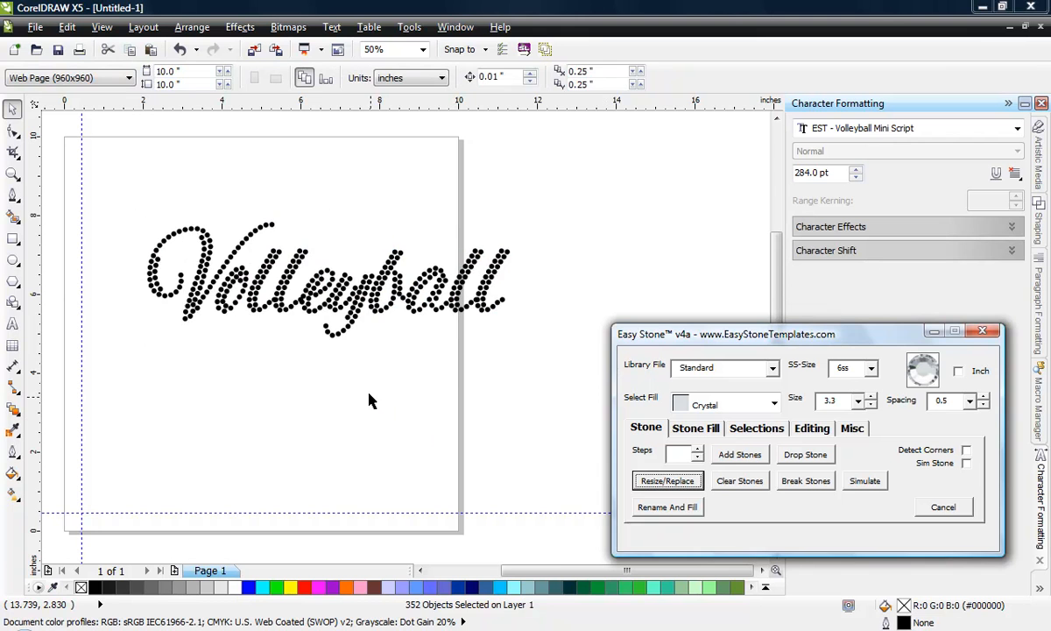
Step: Widen the word to about 9.78 inches and restore its stones to size 3.3
{"action": "scroll", "coordinate": [246, 275], "scroll_direction": "up", "scroll_amount": 2}
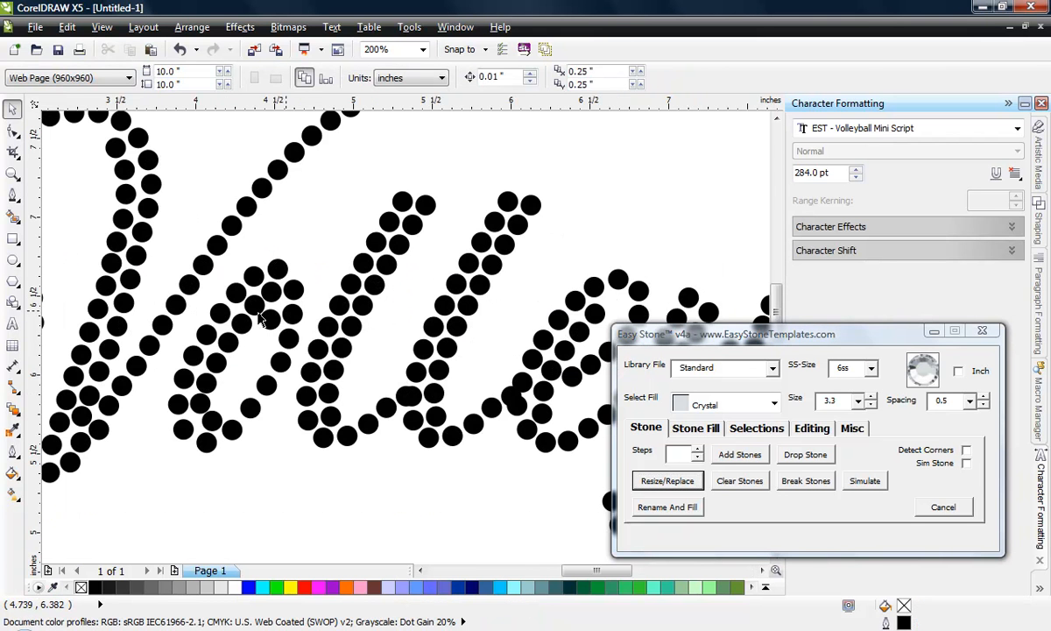
{"action": "scroll", "coordinate": [204, 320], "scroll_direction": "down", "scroll_amount": 1}
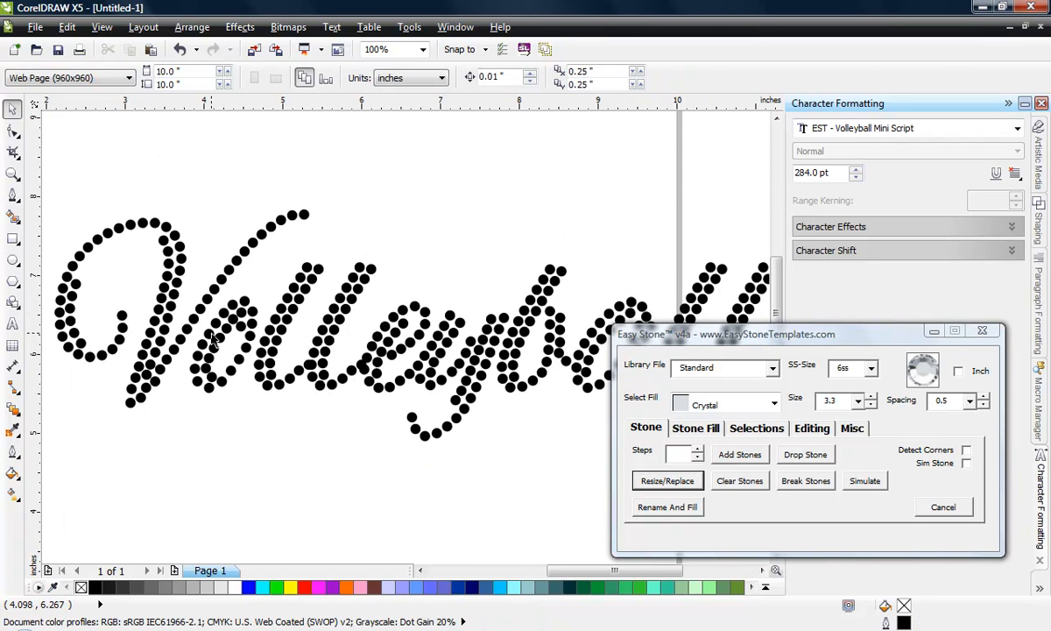
{"action": "left_click_drag", "start_coordinate": [112, 246], "coordinate": [525, 401]}
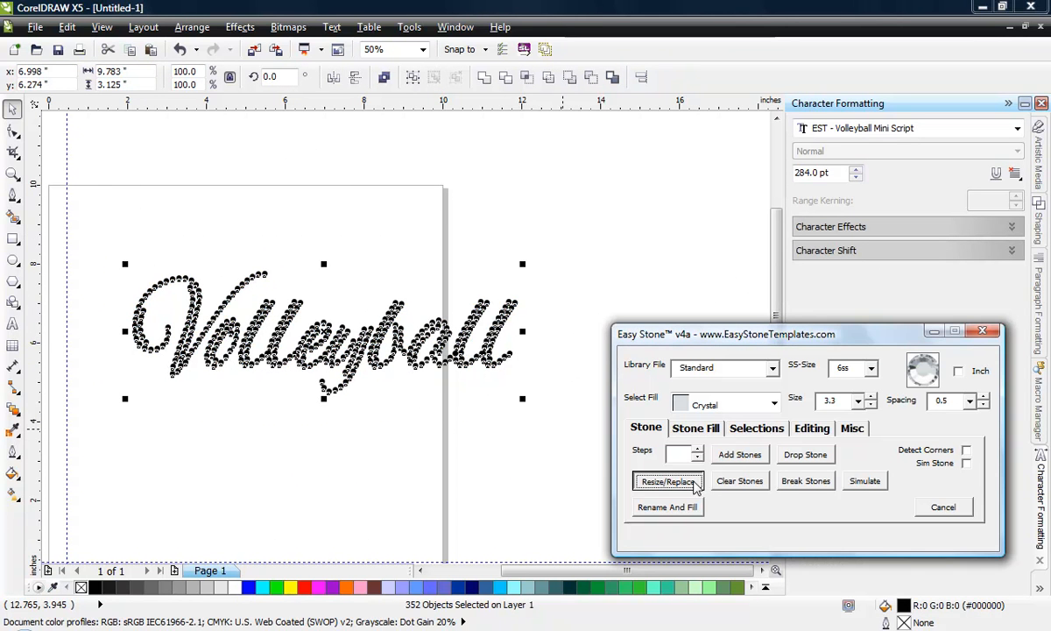
{"action": "left_click", "coordinate": [324, 478]}
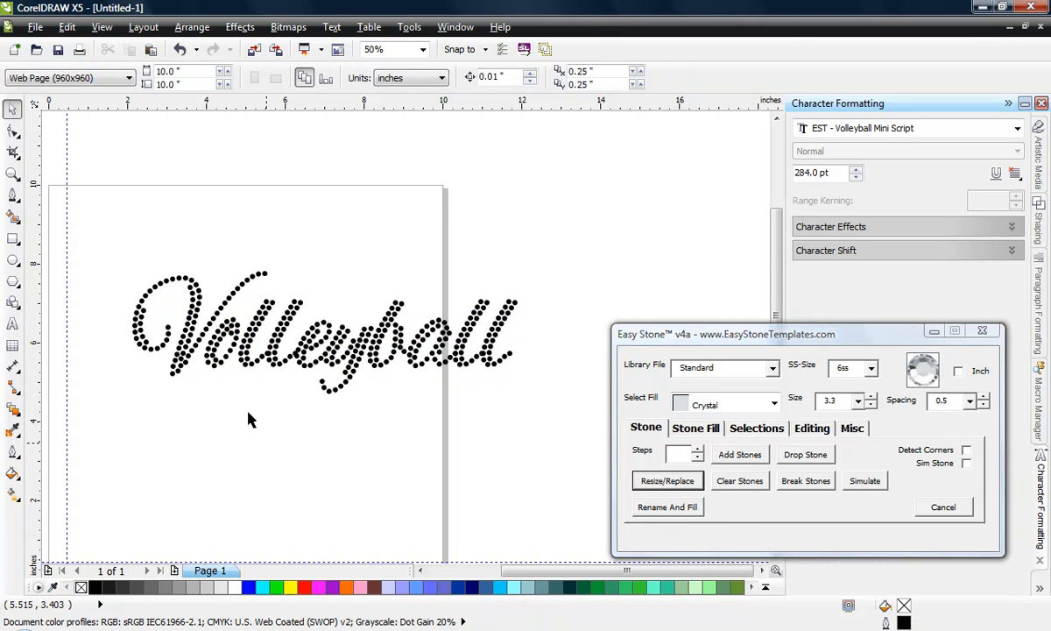
Step: Examine the stone spacing along the letters and look for overlapping stones where the letters join
{"action": "scroll", "coordinate": [219, 368], "scroll_direction": "up", "scroll_amount": 2}
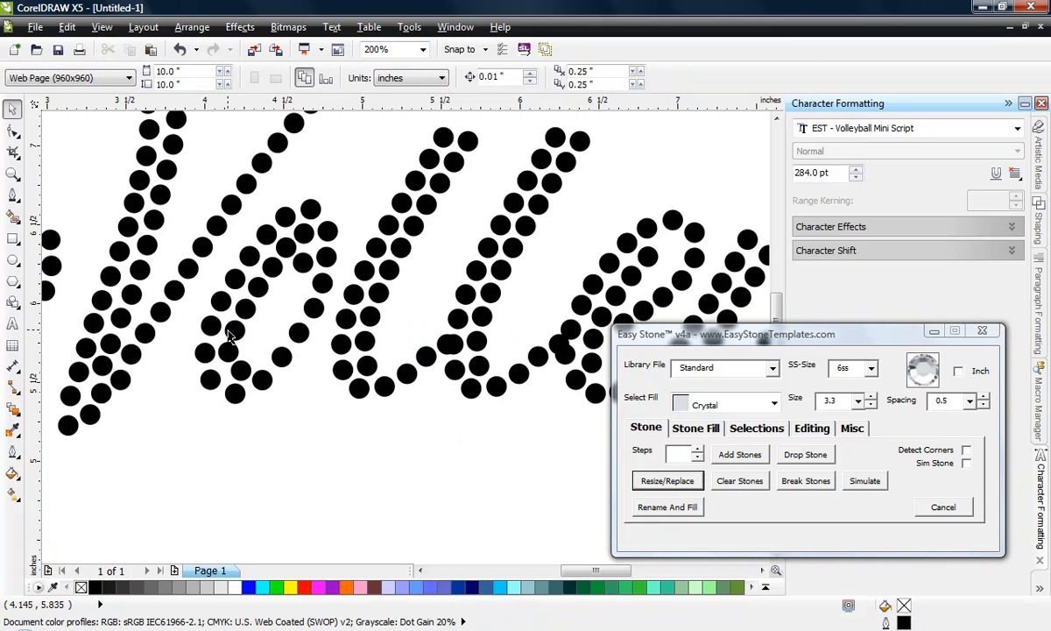
{"action": "scroll", "coordinate": [122, 382], "scroll_direction": "up", "scroll_amount": 3}
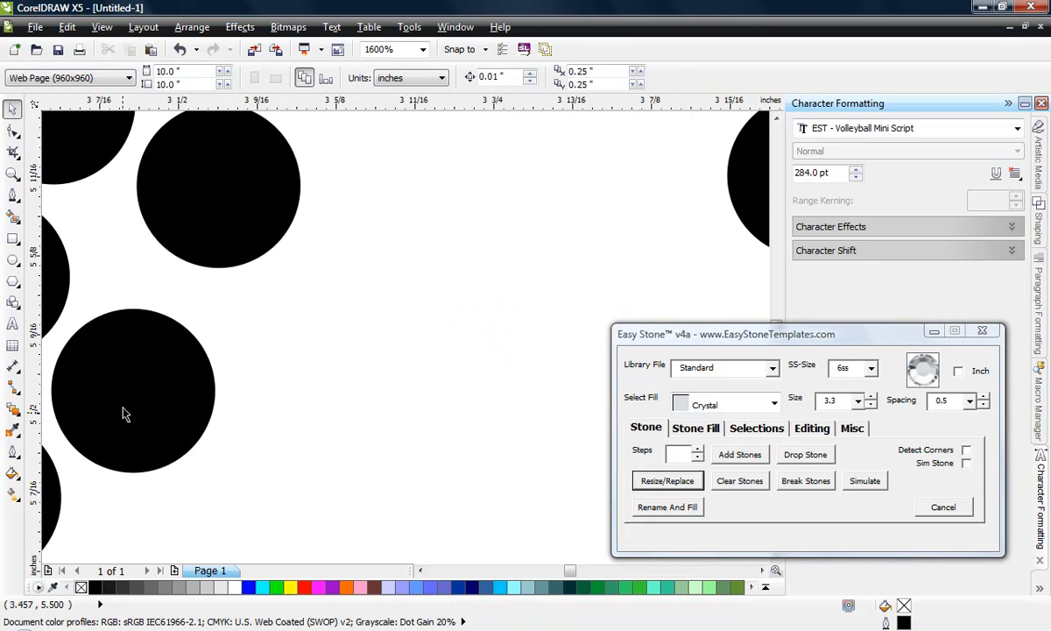
{"action": "scroll", "coordinate": [210, 283], "scroll_direction": "down", "scroll_amount": 1}
{"action": "scroll", "coordinate": [181, 244], "scroll_direction": "down", "scroll_amount": 2}
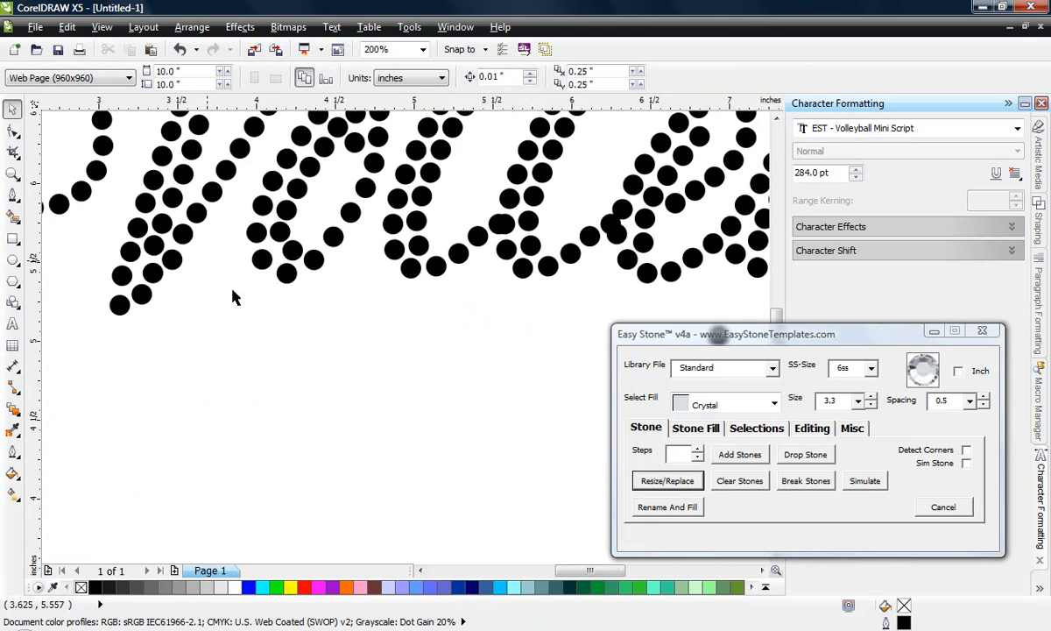
{"action": "scroll", "coordinate": [204, 329], "scroll_direction": "up", "scroll_amount": 1}
{"action": "scroll", "coordinate": [339, 329], "scroll_direction": "down", "scroll_amount": 2}
{"action": "scroll", "coordinate": [363, 324], "scroll_direction": "up", "scroll_amount": 2}
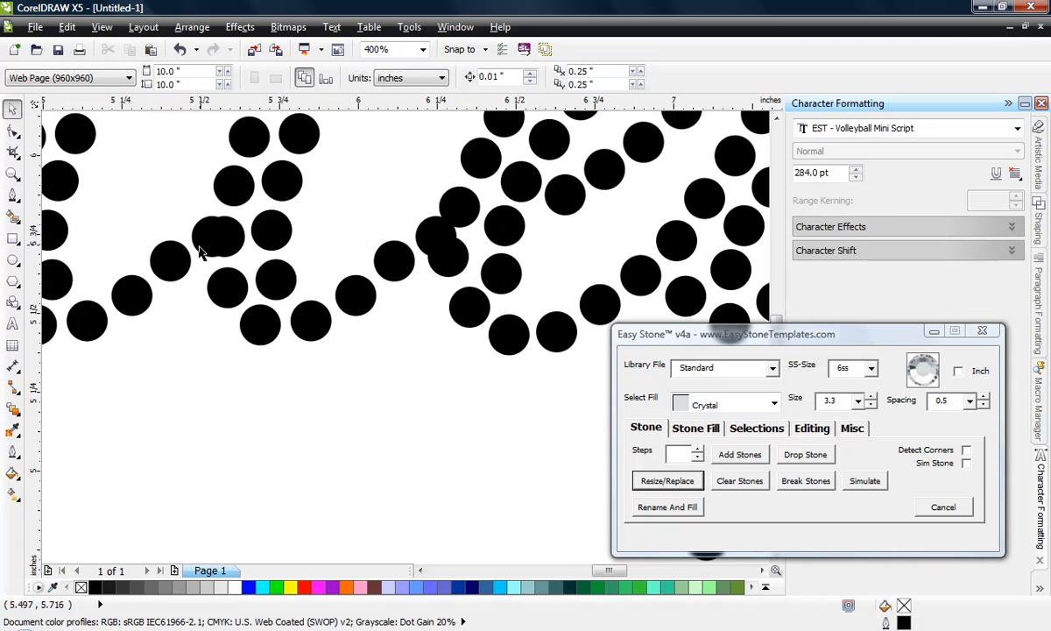
{"action": "scroll", "coordinate": [404, 387], "scroll_direction": "down", "scroll_amount": 2}
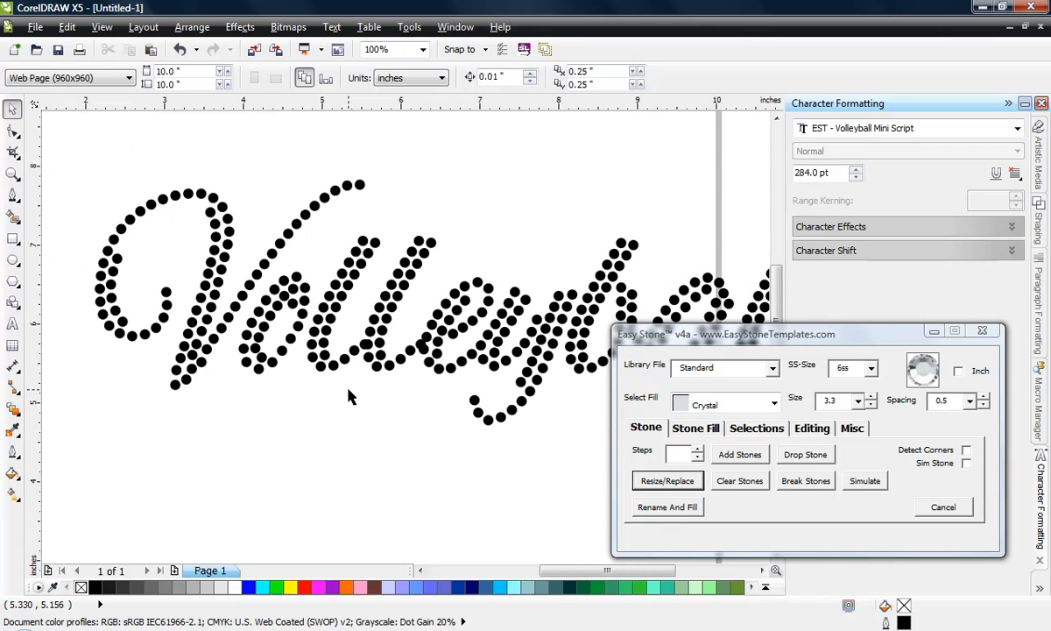
Step: Delete the extra overlapping stone where the first l joins the second l
{"action": "scroll", "coordinate": [348, 396], "scroll_direction": "up", "scroll_amount": 2}
{"action": "scroll", "coordinate": [356, 348], "scroll_direction": "up", "scroll_amount": 2}
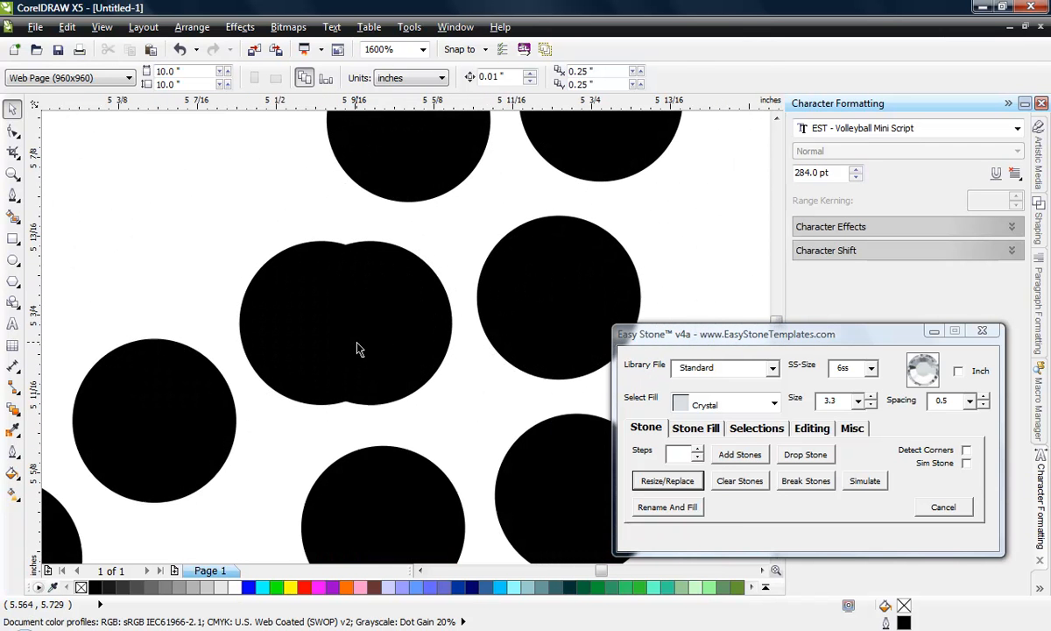
{"action": "left_click", "coordinate": [291, 301]}
{"action": "key", "text": "Delete"}
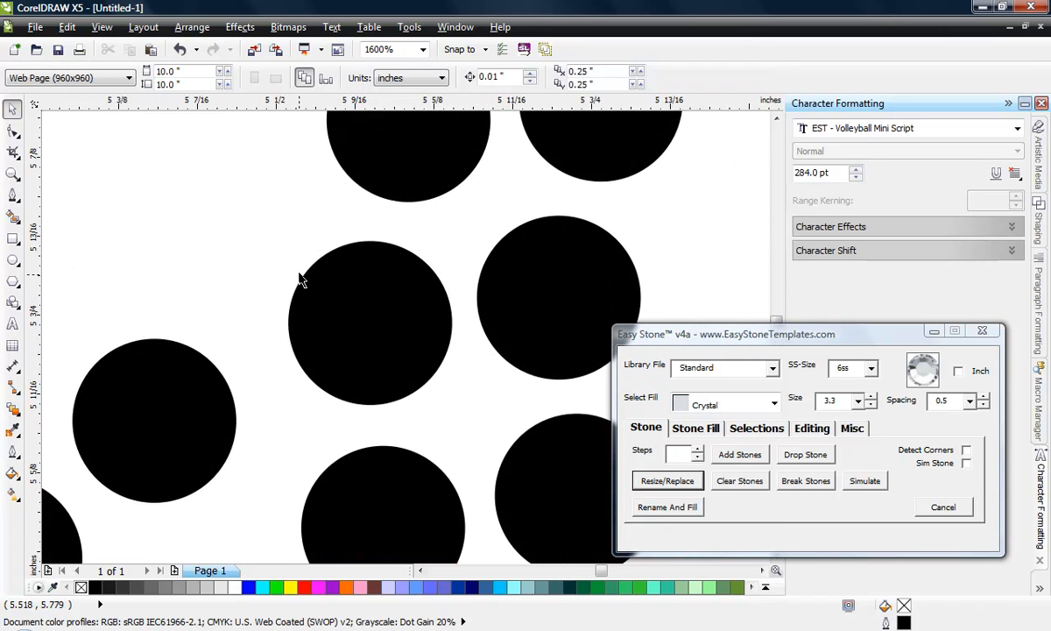
Step: Delete the extra overlapping stone where the second l joins the e
{"action": "scroll", "coordinate": [184, 318], "scroll_direction": "down", "scroll_amount": 2}
{"action": "left_click", "coordinate": [493, 292]}
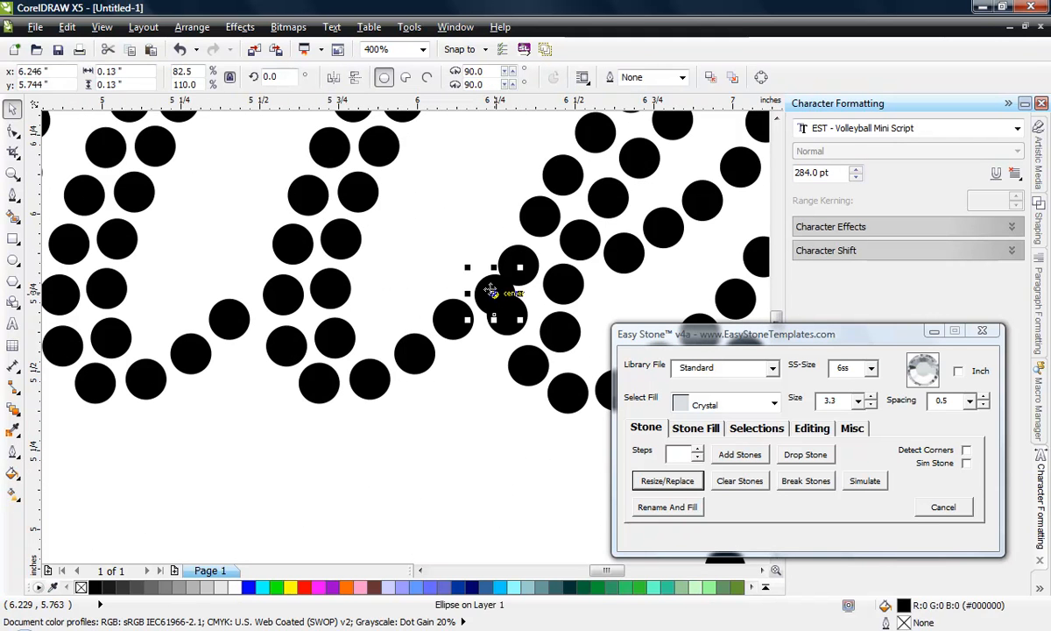
{"action": "key", "text": "Delete"}
Step: Run Check Spacing at 0.2 on the whole word and delete the overlapping stones it finds
{"action": "scroll", "coordinate": [232, 329], "scroll_direction": "down", "scroll_amount": 1}
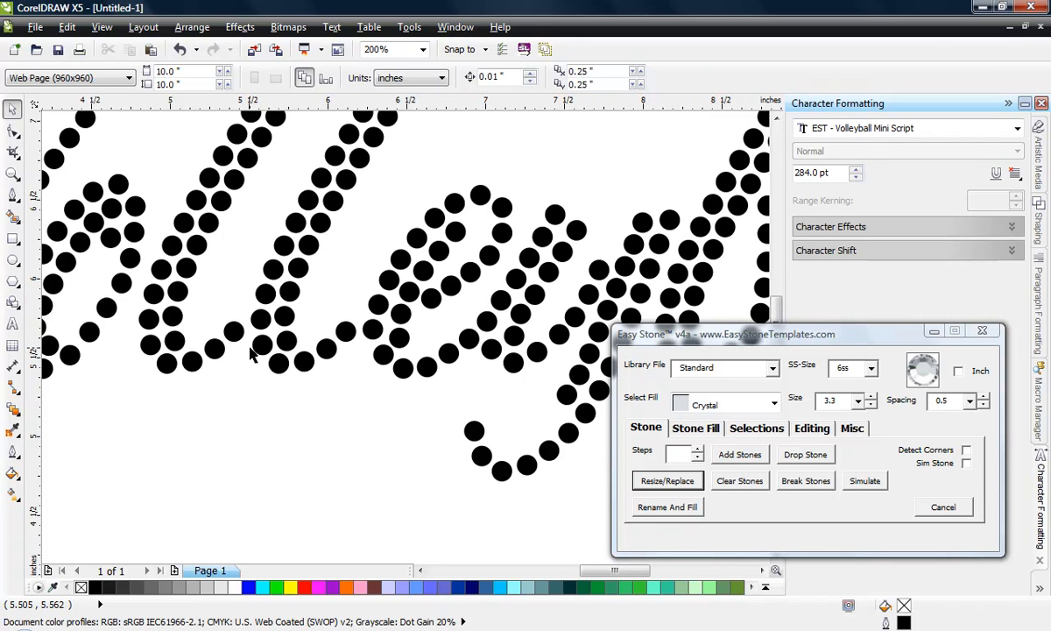
{"action": "scroll", "coordinate": [447, 336], "scroll_direction": "down", "scroll_amount": 1}
{"action": "scroll", "coordinate": [455, 339], "scroll_direction": "up", "scroll_amount": 2}
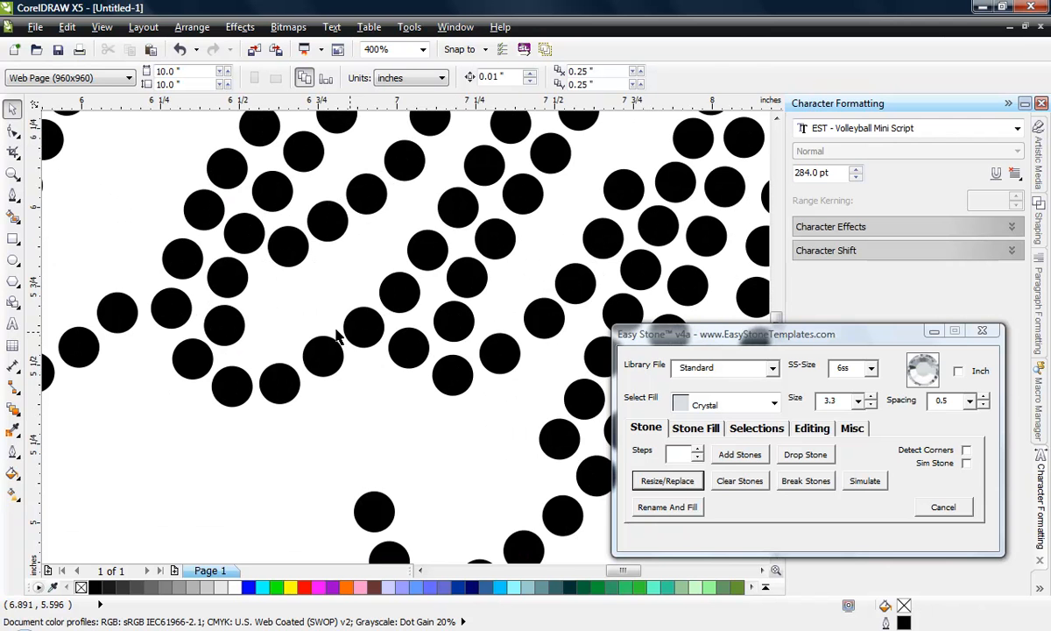
{"action": "scroll", "coordinate": [350, 335], "scroll_direction": "down", "scroll_amount": 1}
{"action": "scroll", "coordinate": [337, 312], "scroll_direction": "down", "scroll_amount": 2}
{"action": "scroll", "coordinate": [328, 245], "scroll_direction": "down", "scroll_amount": 1}
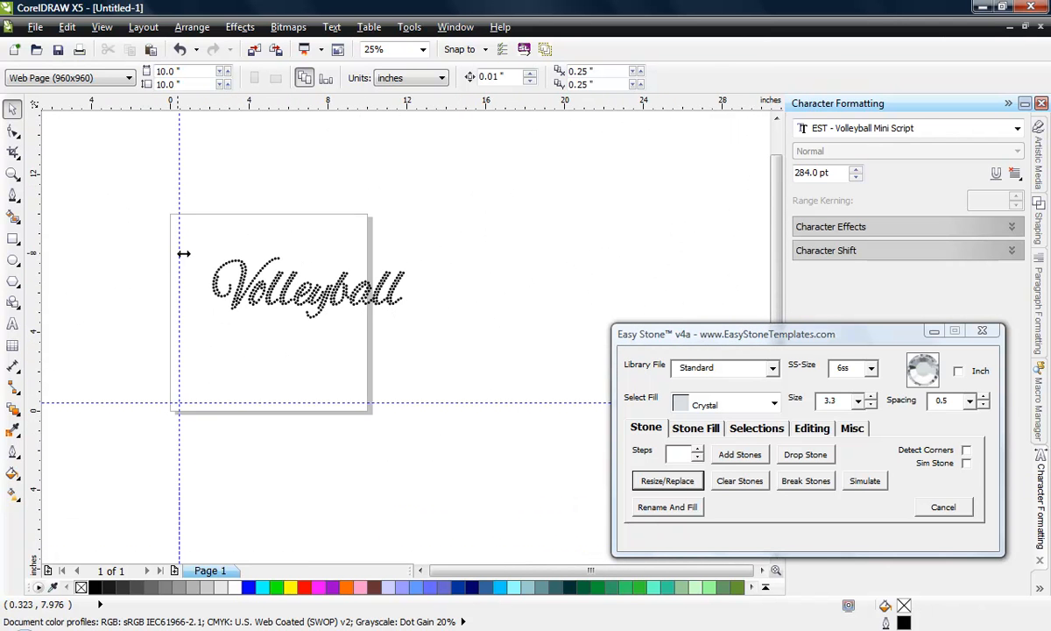
{"action": "scroll", "coordinate": [235, 263], "scroll_direction": "up", "scroll_amount": 1}
{"action": "left_click_drag", "start_coordinate": [134, 206], "coordinate": [615, 423]}
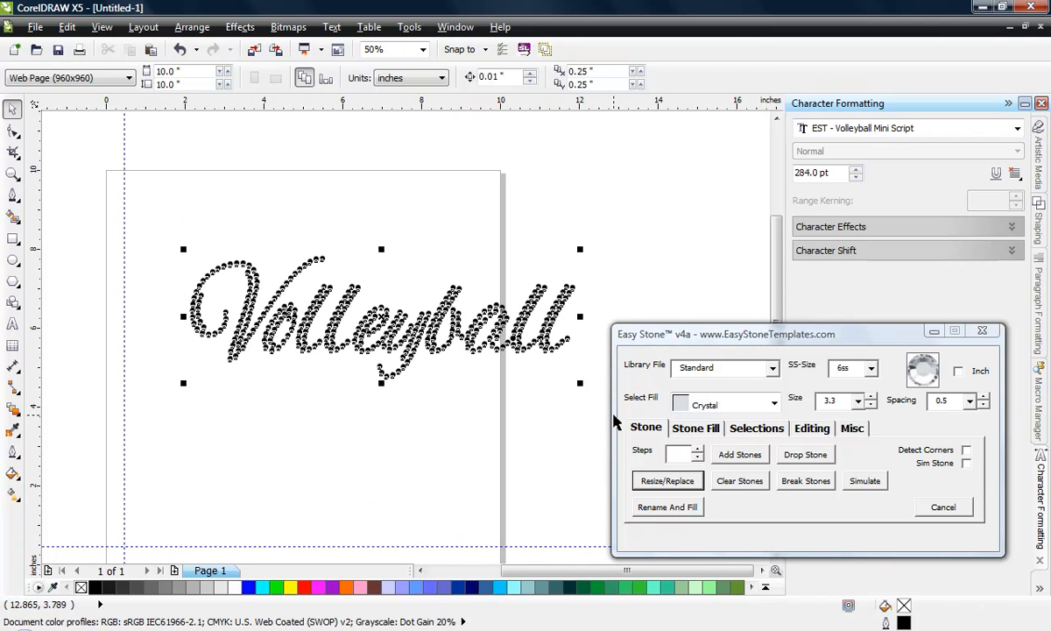
{"action": "left_click", "coordinate": [813, 429]}
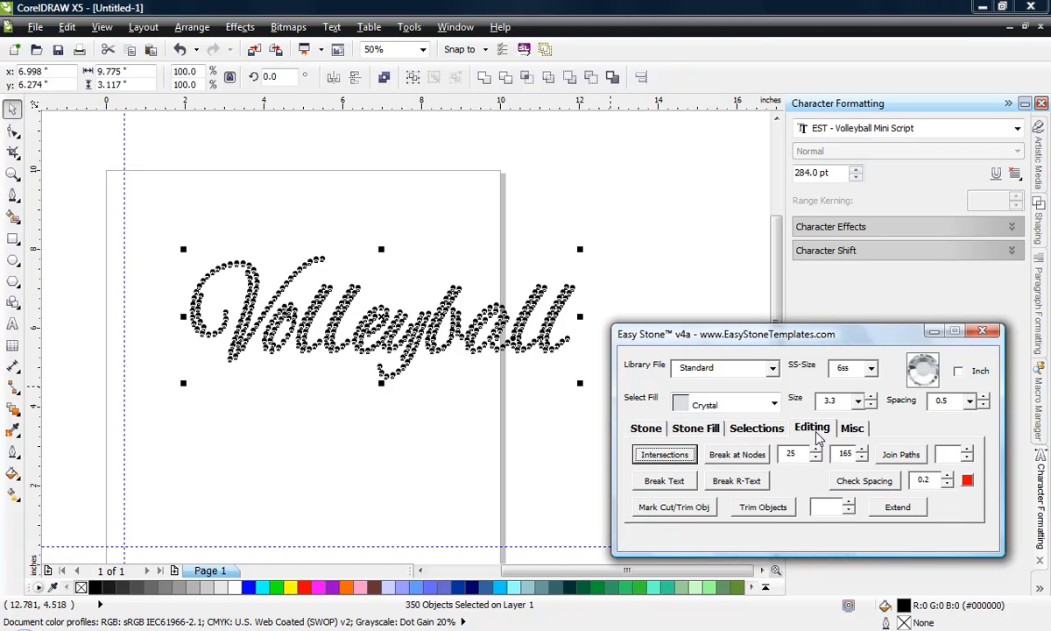
{"action": "left_click", "coordinate": [867, 481]}
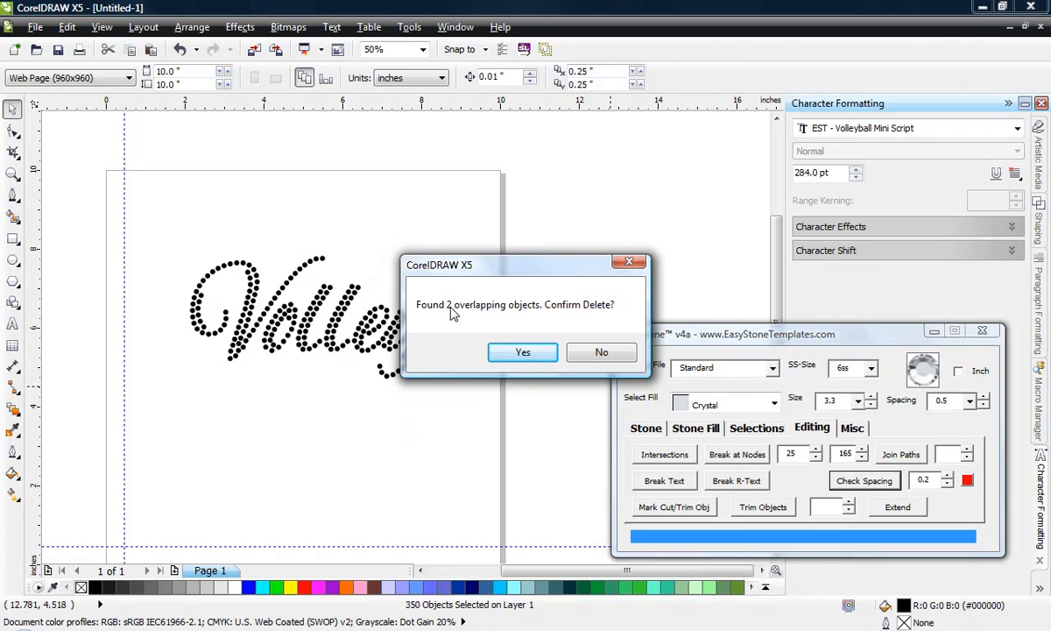
{"action": "left_click", "coordinate": [523, 353]}
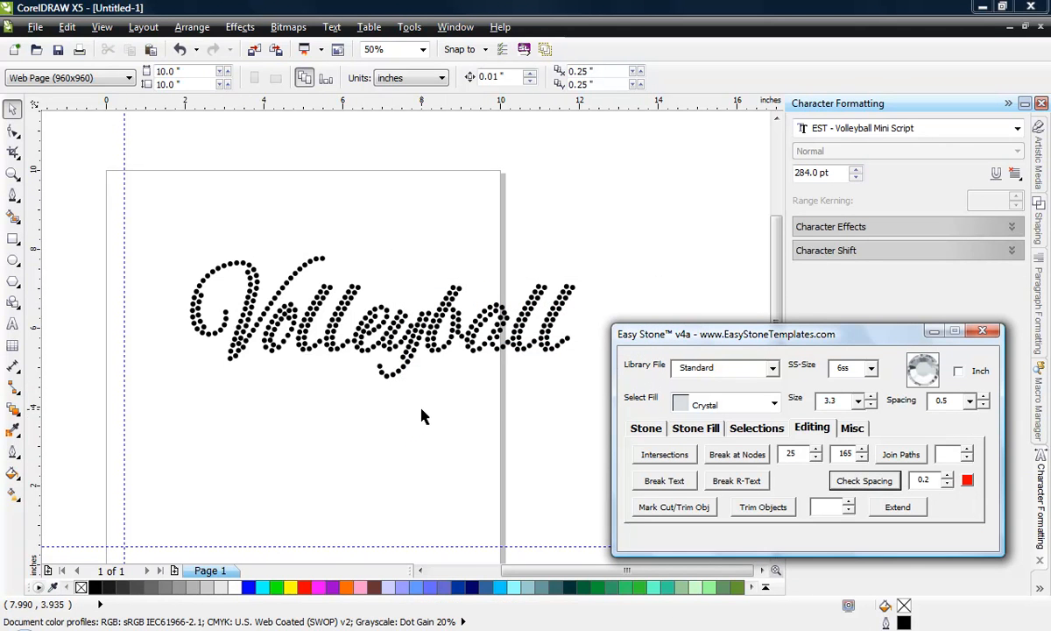
Step: Examine the stones where the b, a and final l letters join for any remaining overlaps
{"action": "scroll", "coordinate": [482, 348], "scroll_direction": "up", "scroll_amount": 2}
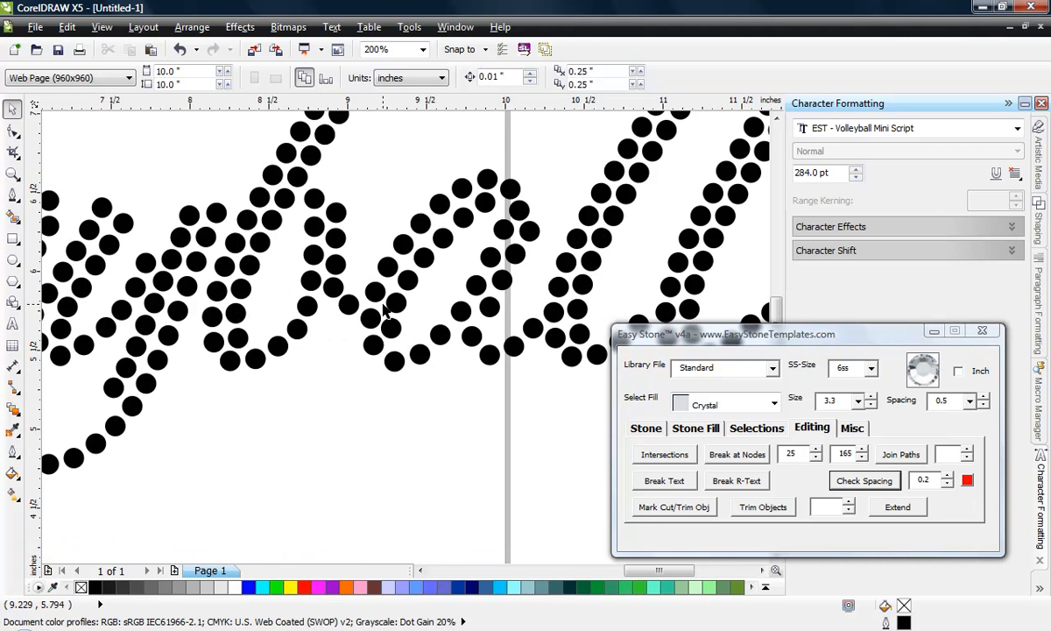
{"action": "scroll", "coordinate": [490, 333], "scroll_direction": "down", "scroll_amount": 1}
{"action": "scroll", "coordinate": [504, 310], "scroll_direction": "up", "scroll_amount": 1}
{"action": "scroll", "coordinate": [524, 315], "scroll_direction": "up", "scroll_amount": 1}
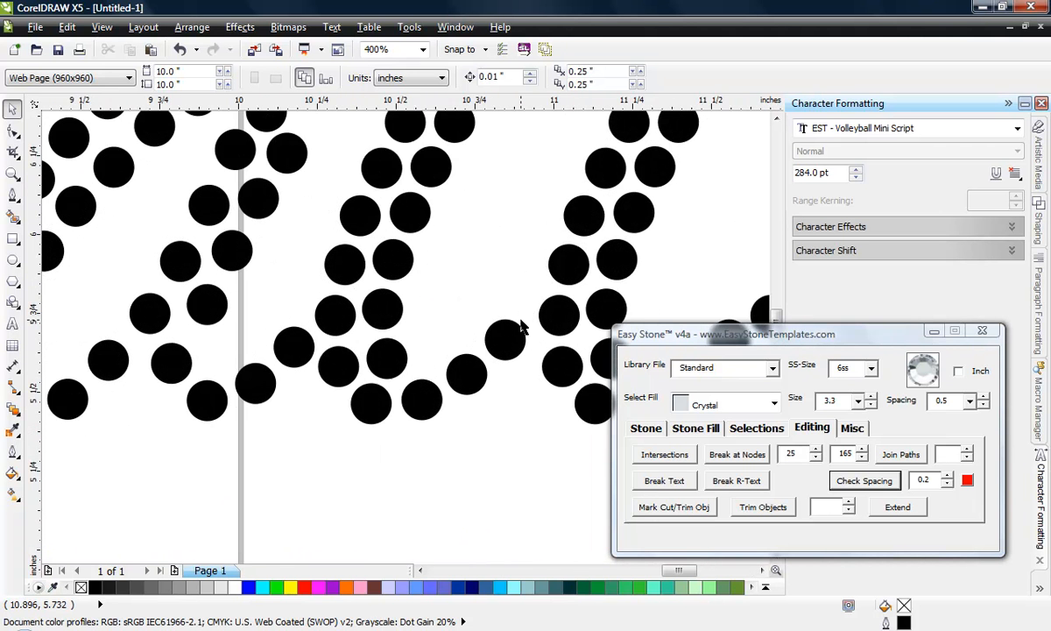
{"action": "scroll", "coordinate": [521, 328], "scroll_direction": "down", "scroll_amount": 3}
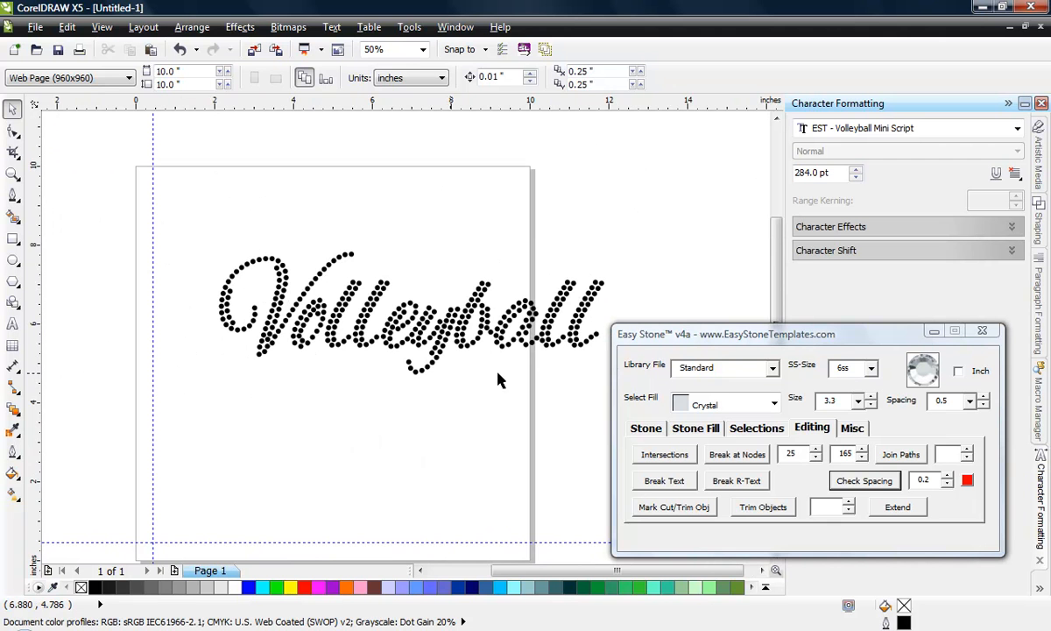
{"action": "scroll", "coordinate": [256, 262], "scroll_direction": "down", "scroll_amount": 1}
{"action": "scroll", "coordinate": [348, 277], "scroll_direction": "up", "scroll_amount": 1}
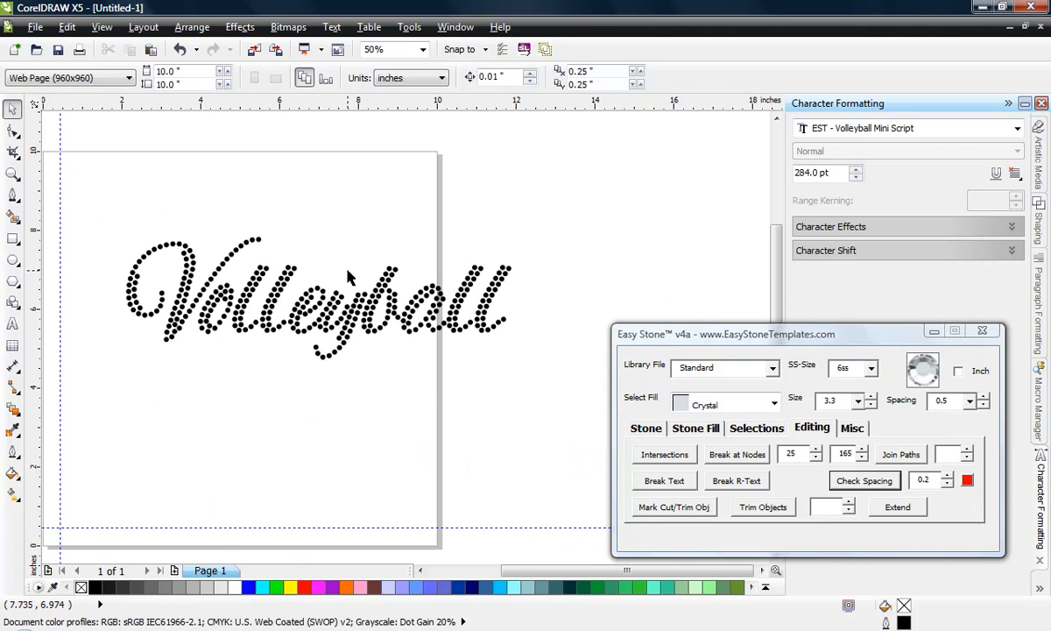
Step: Move the whole stone word off the page to the empty area on its right
{"action": "left_click_drag", "start_coordinate": [87, 207], "coordinate": [522, 369]}
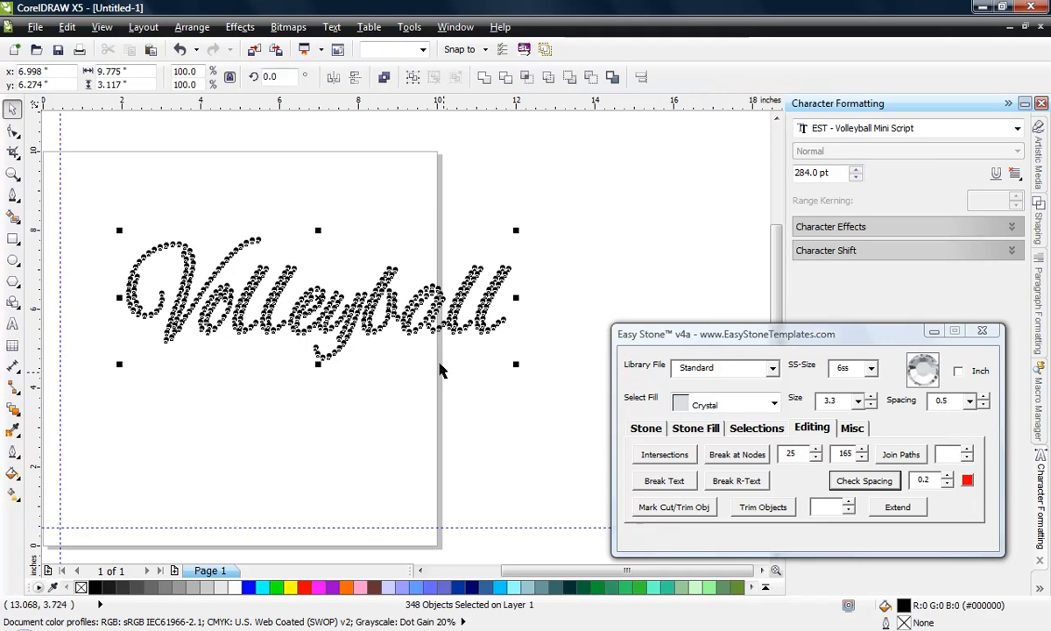
{"action": "left_click_drag", "start_coordinate": [348, 313], "coordinate": [723, 191]}
{"action": "left_click", "coordinate": [547, 281]}
{"action": "scroll", "coordinate": [214, 322], "scroll_direction": "down", "scroll_amount": 1}
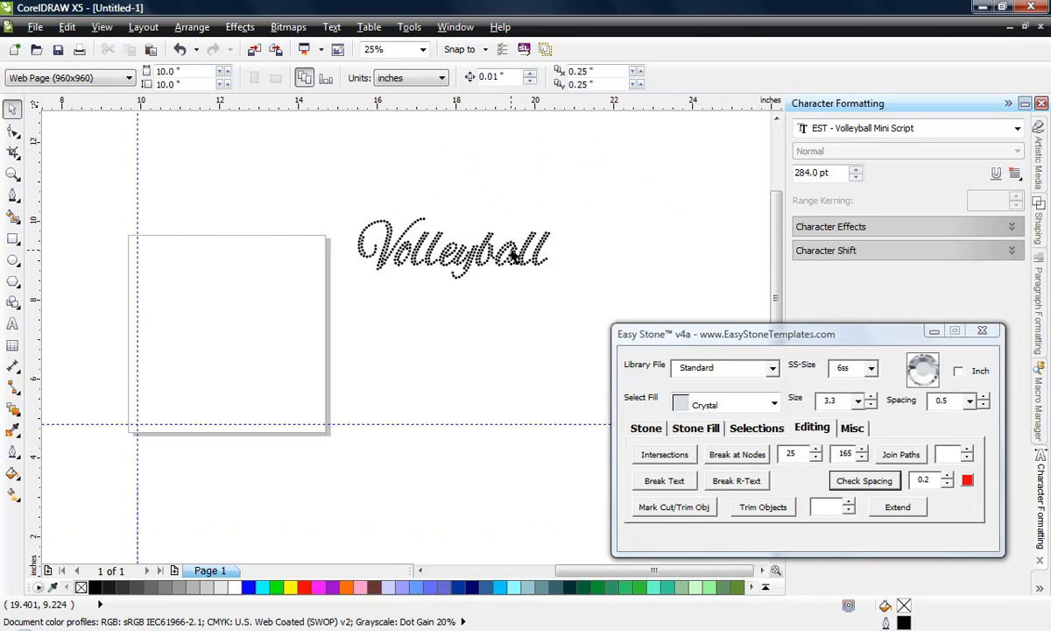
{"action": "scroll", "coordinate": [509, 254], "scroll_direction": "up", "scroll_amount": 1}
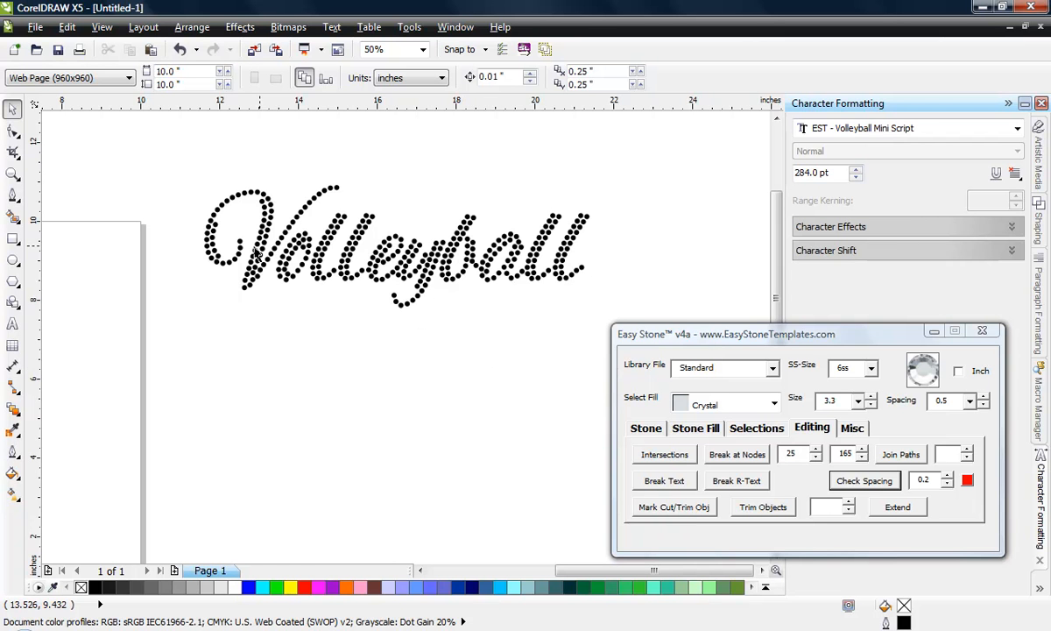
Step: Draw an ellipse about 10.08 by 7.46 inches and move it over the page's lower right corner
{"action": "scroll", "coordinate": [637, 248], "scroll_direction": "down", "scroll_amount": 2}
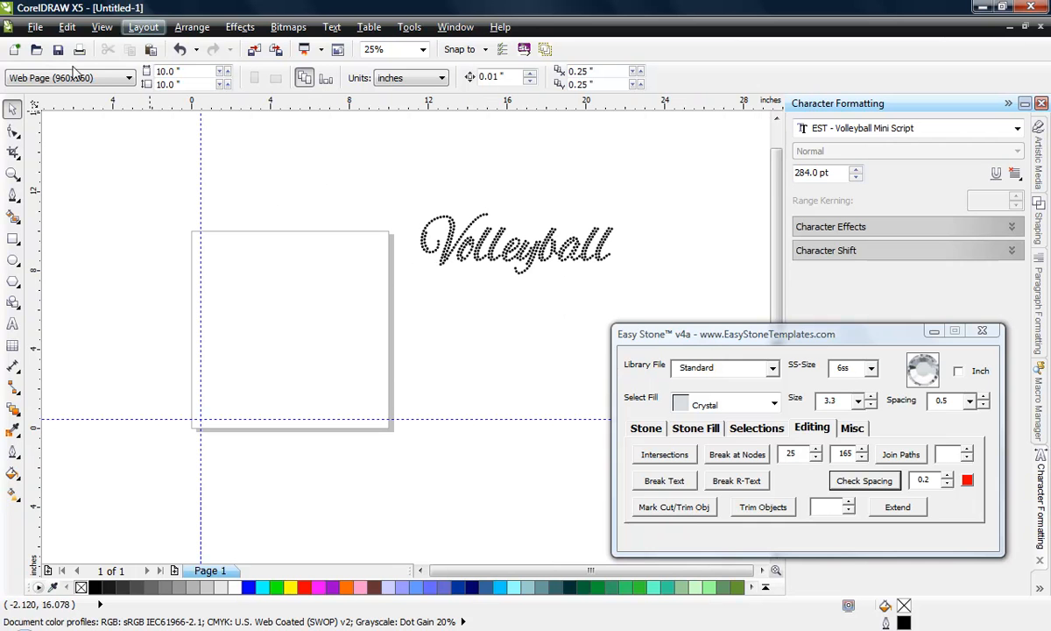
{"action": "left_click", "coordinate": [12, 259]}
{"action": "left_click_drag", "start_coordinate": [214, 303], "coordinate": [417, 455]}
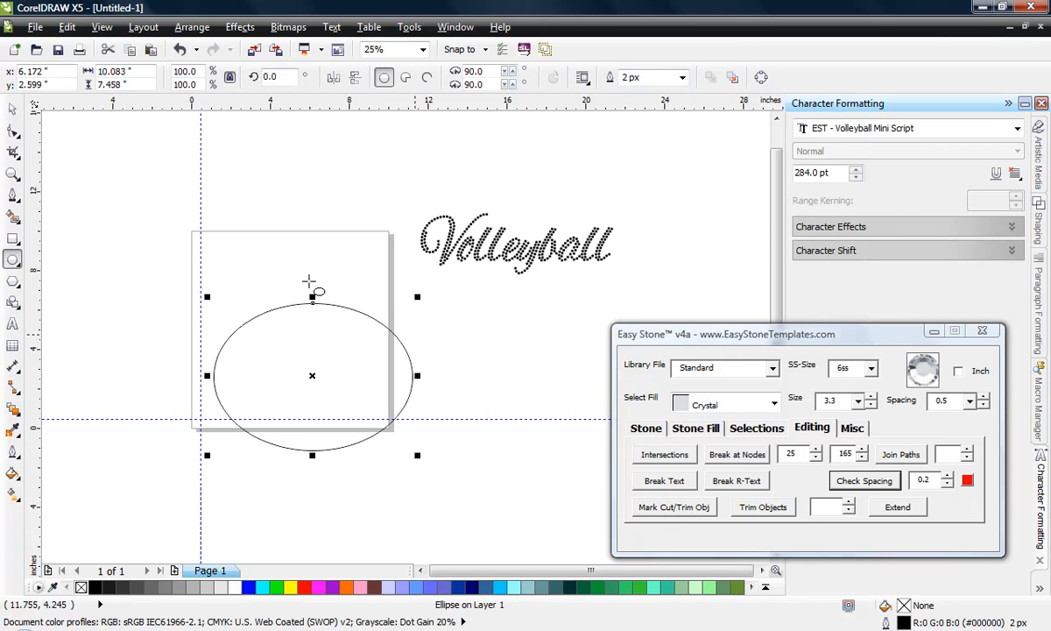
{"action": "left_click", "coordinate": [13, 106]}
{"action": "left_click", "coordinate": [109, 289]}
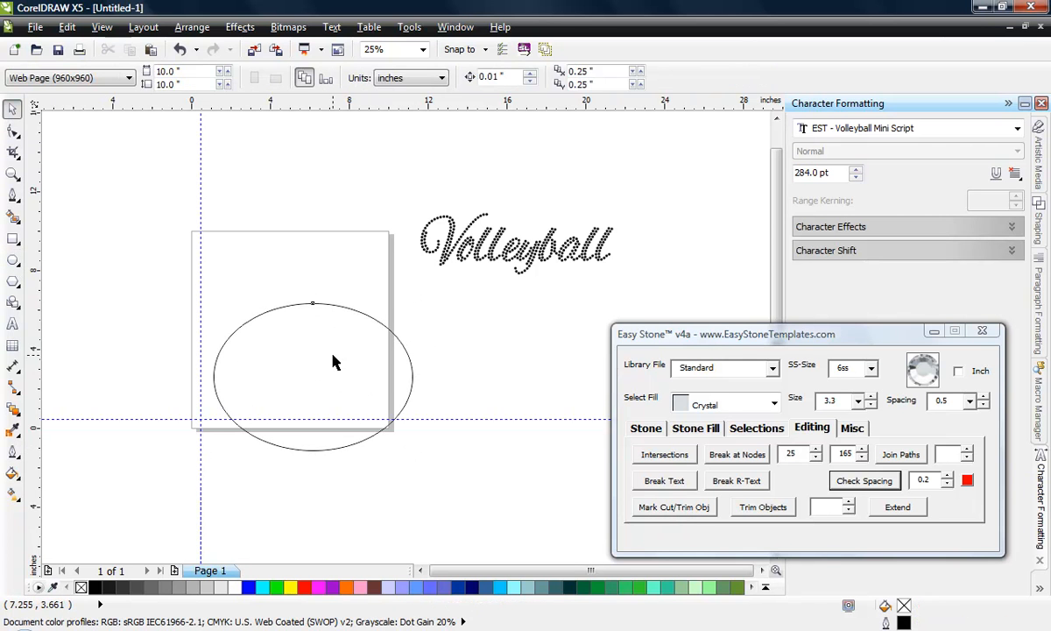
{"action": "left_click", "coordinate": [401, 360]}
{"action": "left_click_drag", "start_coordinate": [346, 358], "coordinate": [401, 407]}
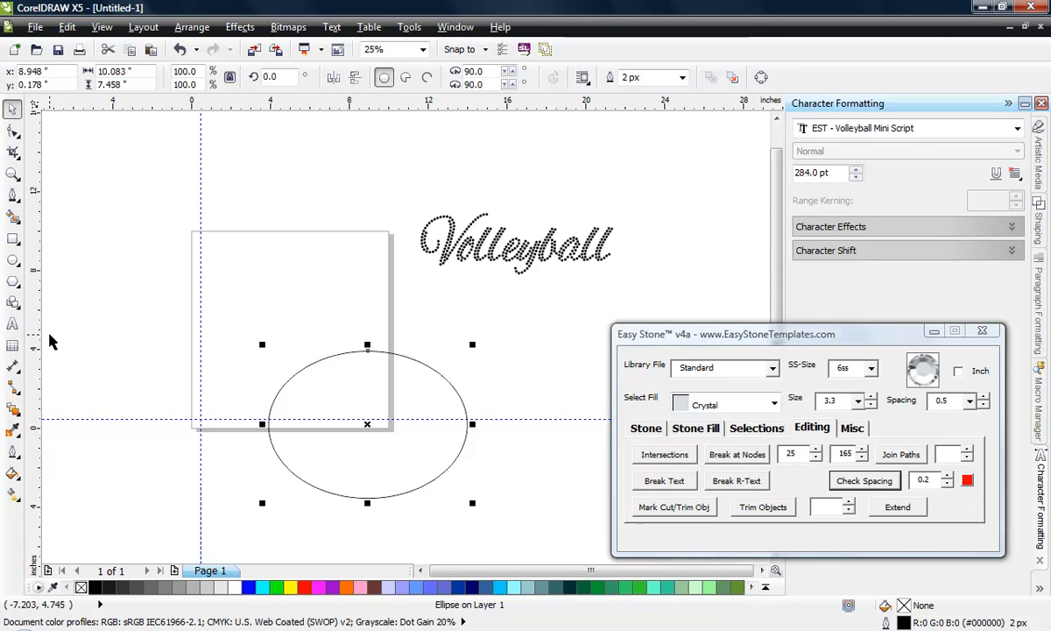
Step: Set the default artistic text size to 296 pt for the Volleyball Mini Script font
{"action": "left_click", "coordinate": [13, 326]}
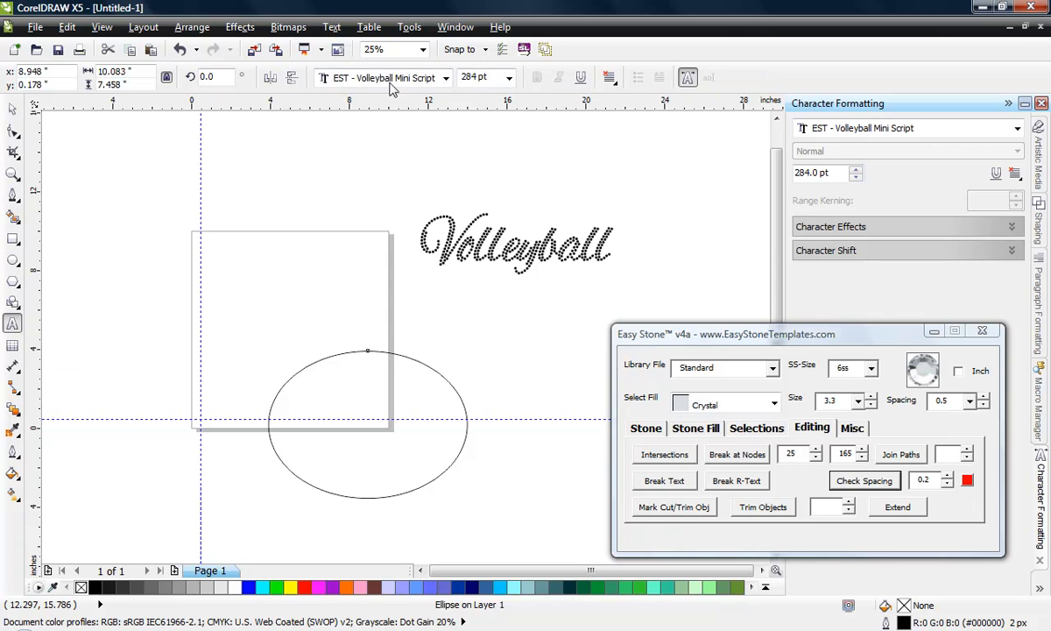
{"action": "left_click", "coordinate": [473, 77]}
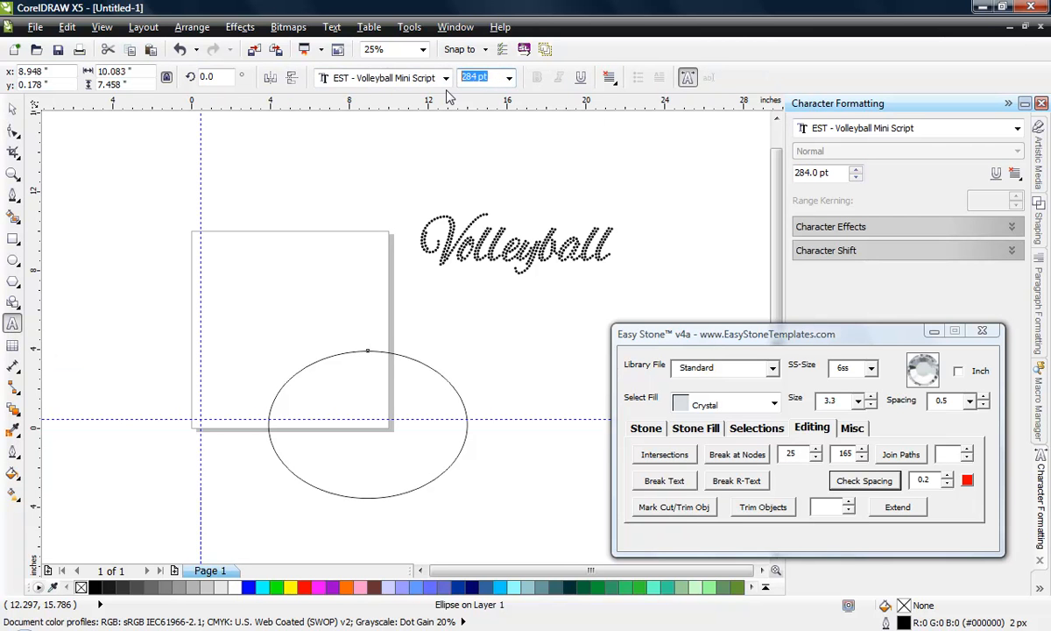
{"action": "type", "text": "296"}
{"action": "key", "text": "Return"}
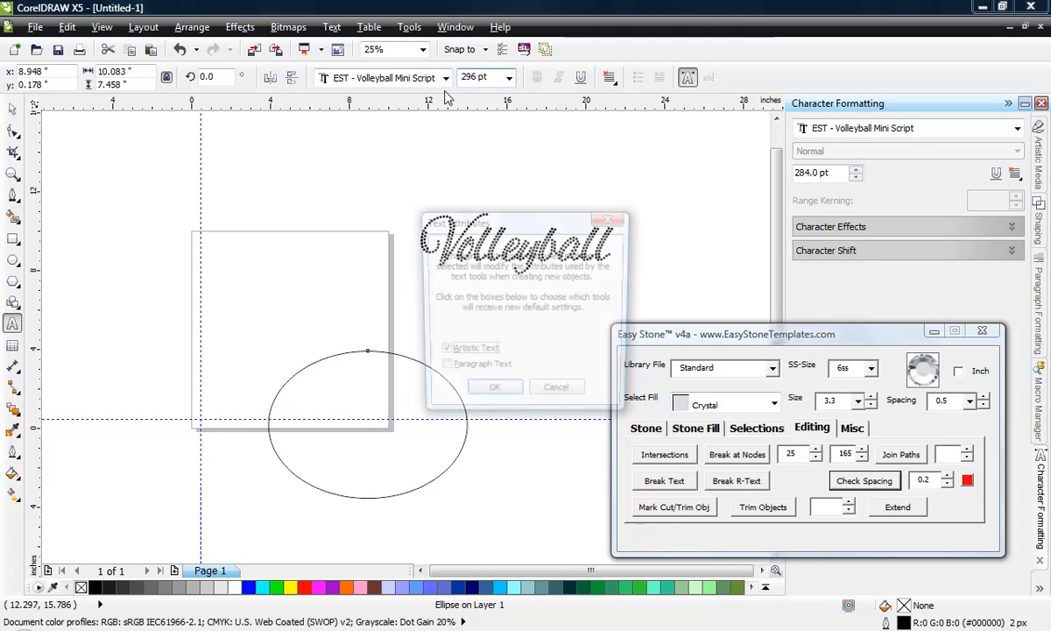
{"action": "left_click", "coordinate": [487, 394]}
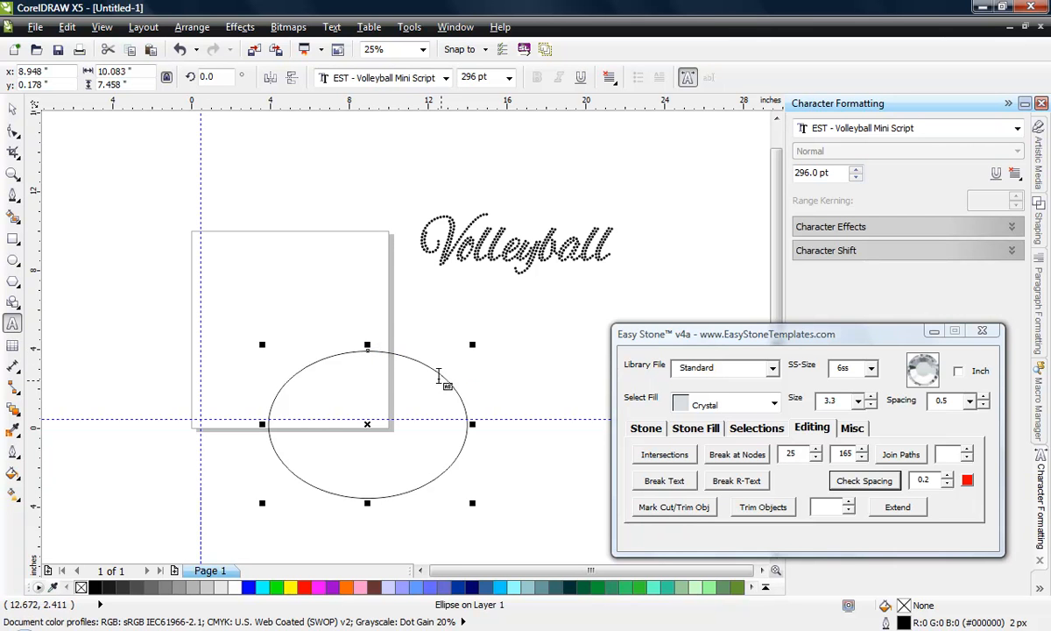
Step: Add the text "Volleyball" along the upper edge of the ellipse
{"action": "left_click", "coordinate": [411, 356]}
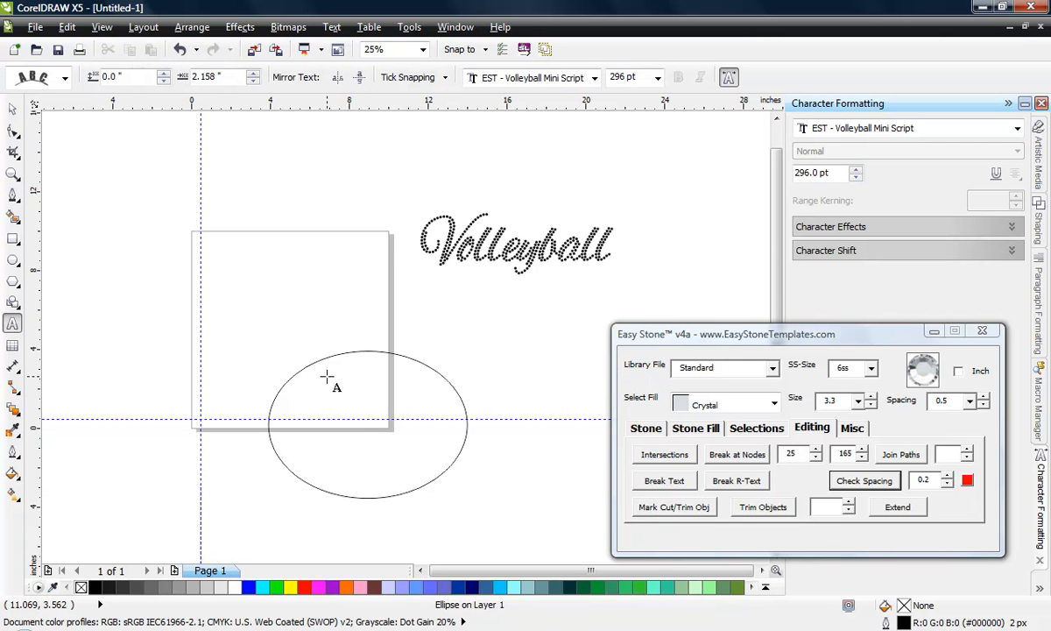
{"action": "type", "text": "Volleyball"}
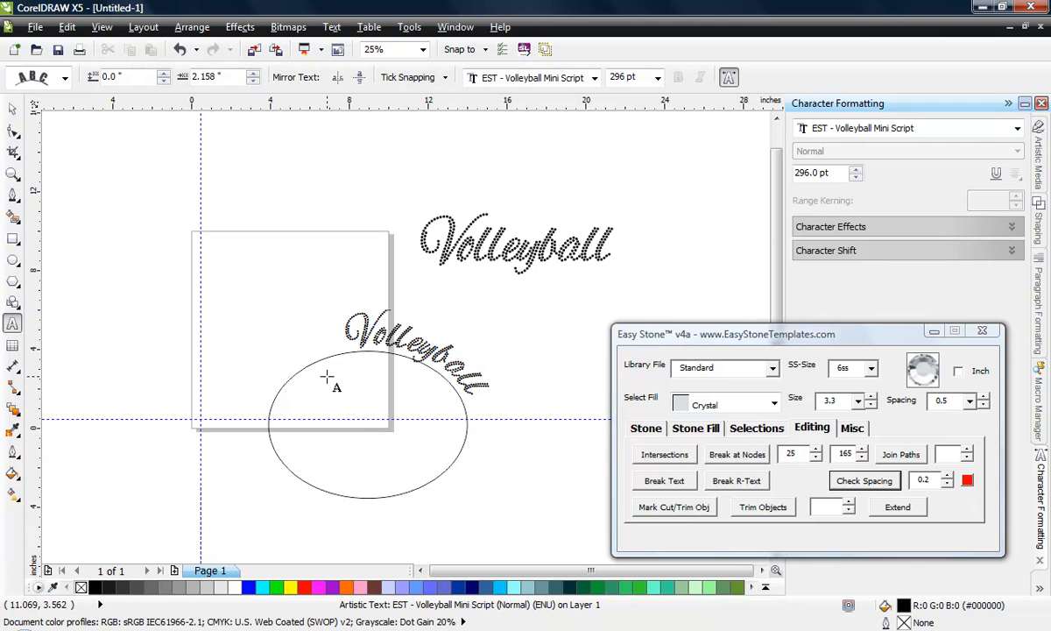
{"action": "key", "text": "Escape"}
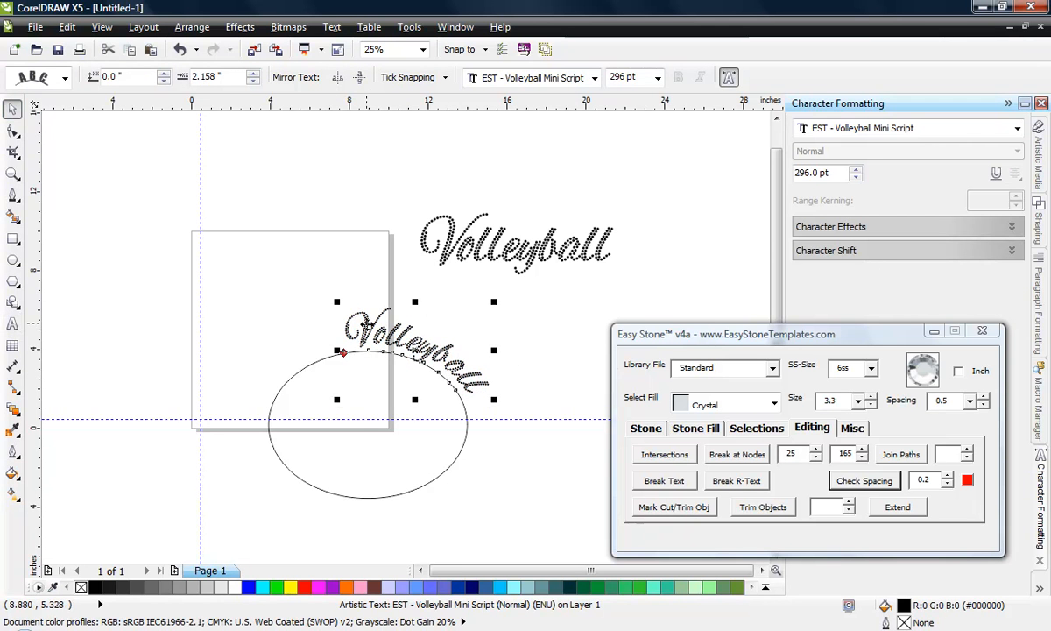
Step: Set the size of the curved "Volleyball" text to 320 pt
{"action": "left_click", "coordinate": [365, 325]}
{"action": "left_click_drag", "start_coordinate": [328, 316], "coordinate": [540, 380]}
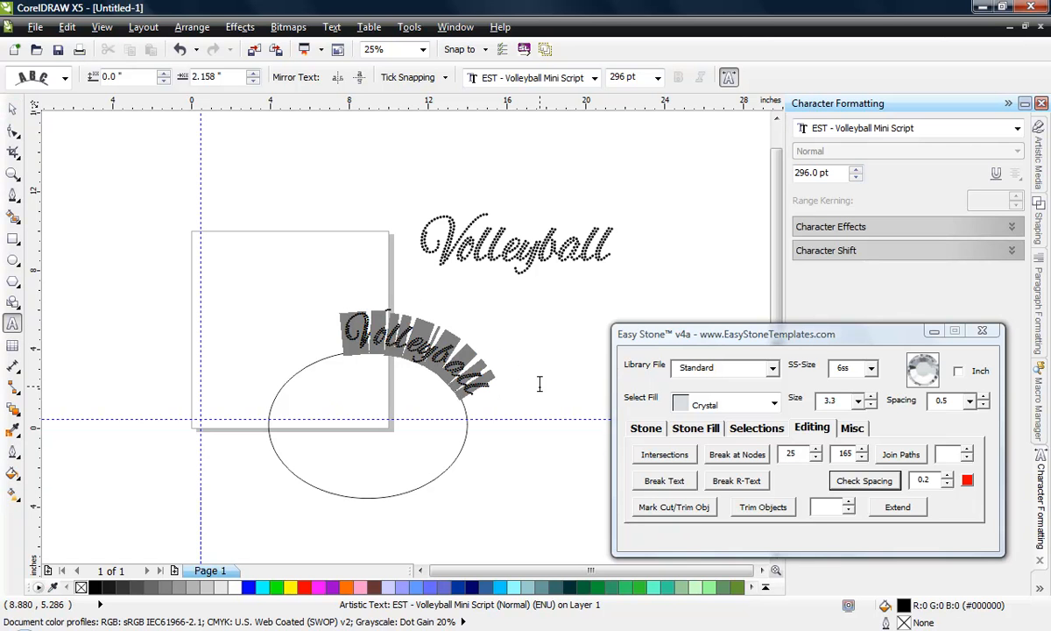
{"action": "left_click", "coordinate": [644, 80]}
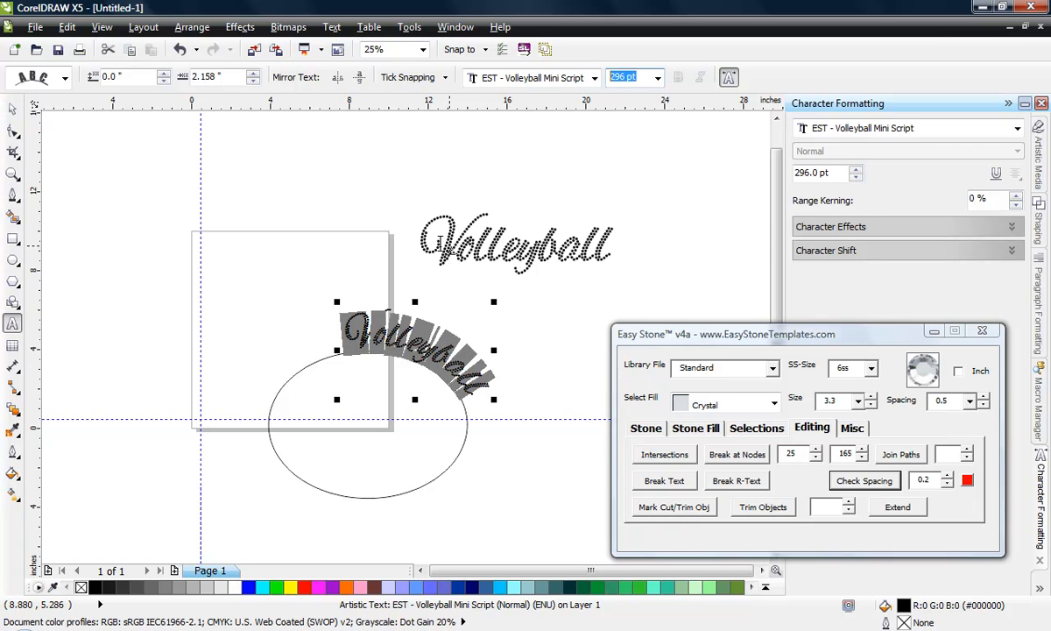
{"action": "left_click", "coordinate": [636, 77]}
{"action": "key", "text": "BackSpace"}
{"action": "key", "text": "BackSpace"}
{"action": "key", "text": "BackSpace"}
{"action": "key", "text": "BackSpace"}
{"action": "key", "text": "BackSpace"}
{"action": "key", "text": "BackSpace"}
{"action": "type", "text": "32"}
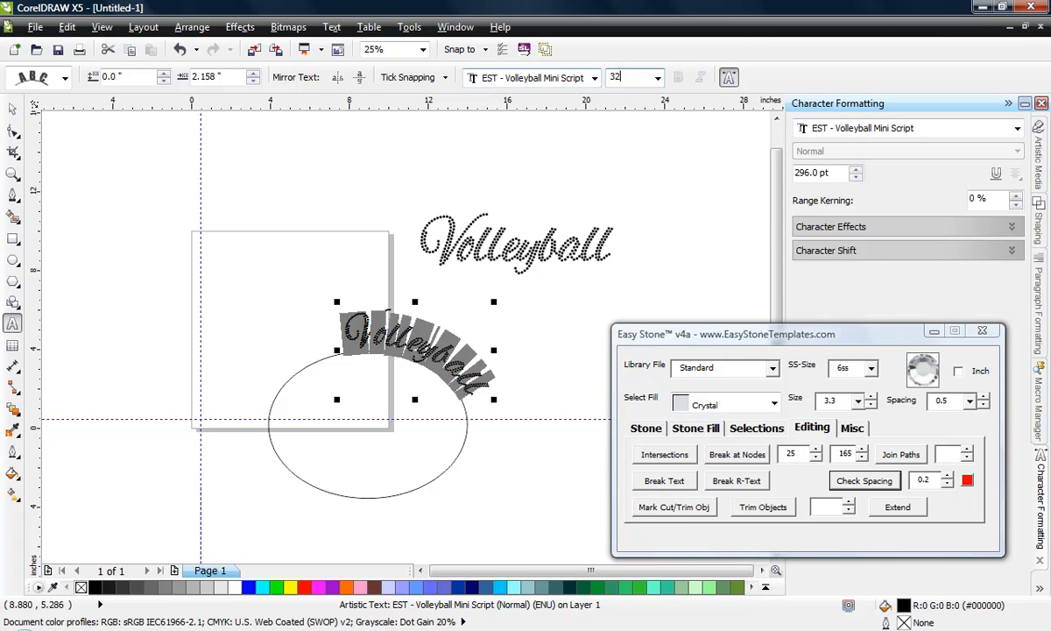
{"action": "type", "text": "0"}
{"action": "key", "text": "Return"}
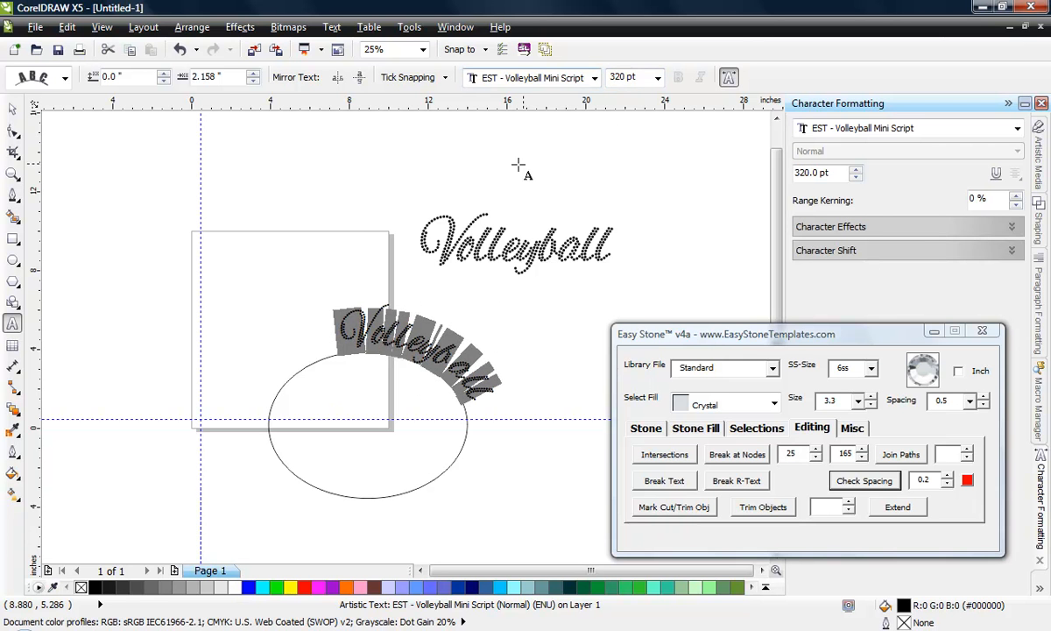
Step: Slide the curved word back along the ellipse to an offset of about 27.56 inches and check how its letters join
{"action": "left_click", "coordinate": [13, 107]}
{"action": "left_click_drag", "start_coordinate": [337, 353], "coordinate": [274, 361]}
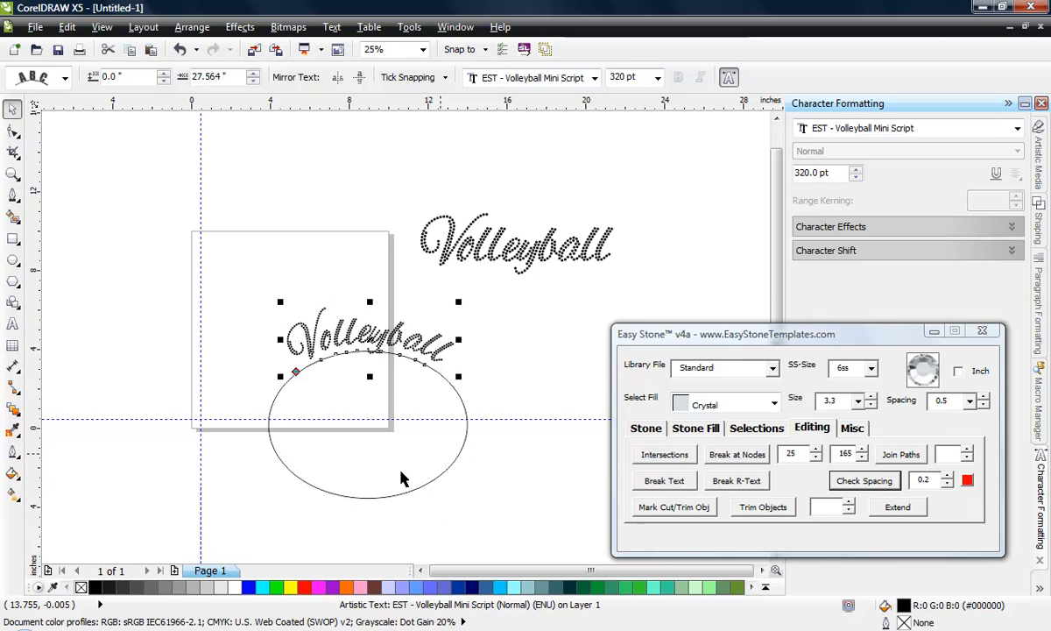
{"action": "scroll", "coordinate": [369, 351], "scroll_direction": "up", "scroll_amount": 2}
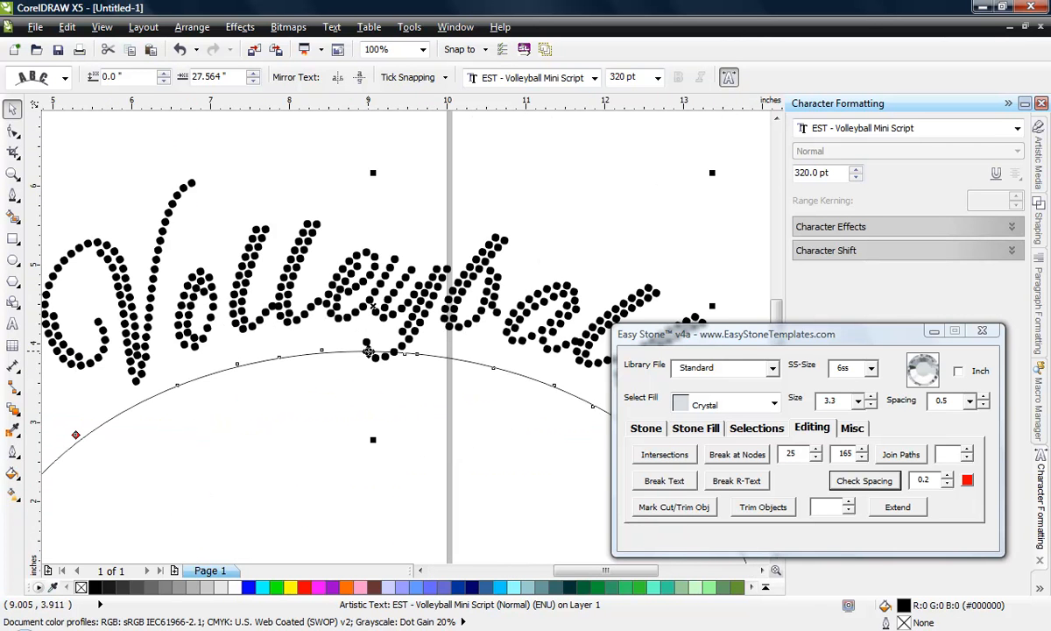
{"action": "scroll", "coordinate": [250, 322], "scroll_direction": "down", "scroll_amount": 1}
{"action": "scroll", "coordinate": [246, 326], "scroll_direction": "up", "scroll_amount": 1}
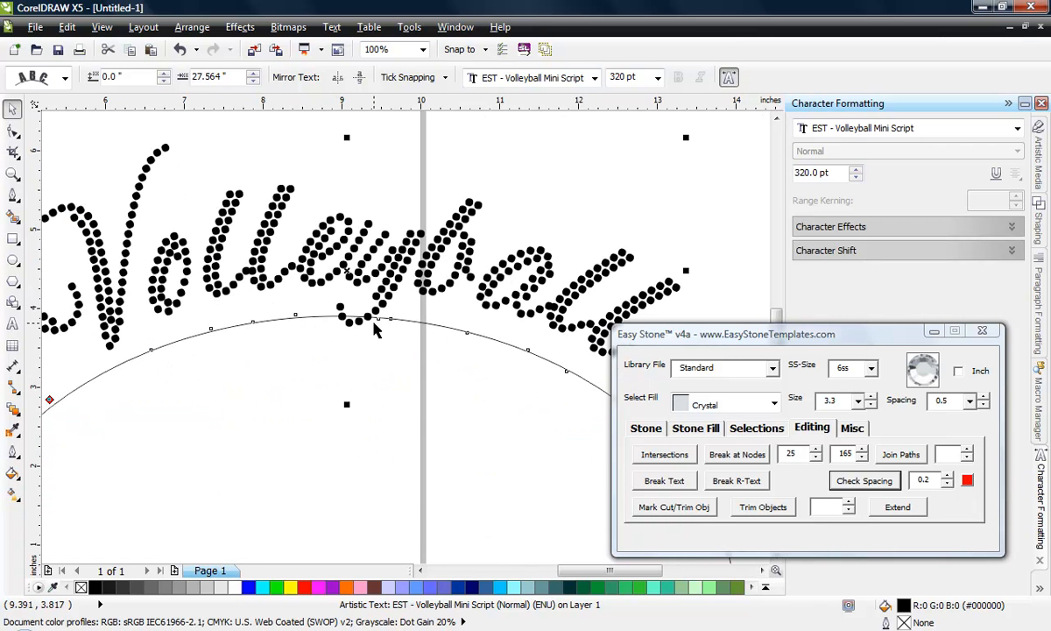
{"action": "scroll", "coordinate": [338, 268], "scroll_direction": "down", "scroll_amount": 1}
{"action": "scroll", "coordinate": [401, 306], "scroll_direction": "up", "scroll_amount": 1}
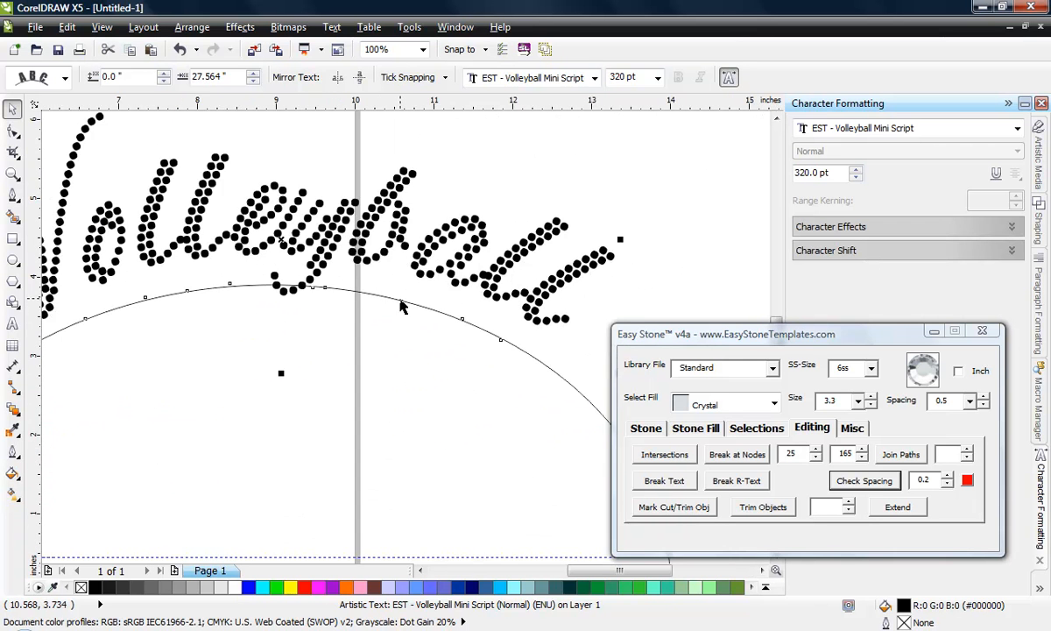
{"action": "scroll", "coordinate": [480, 289], "scroll_direction": "down", "scroll_amount": 1}
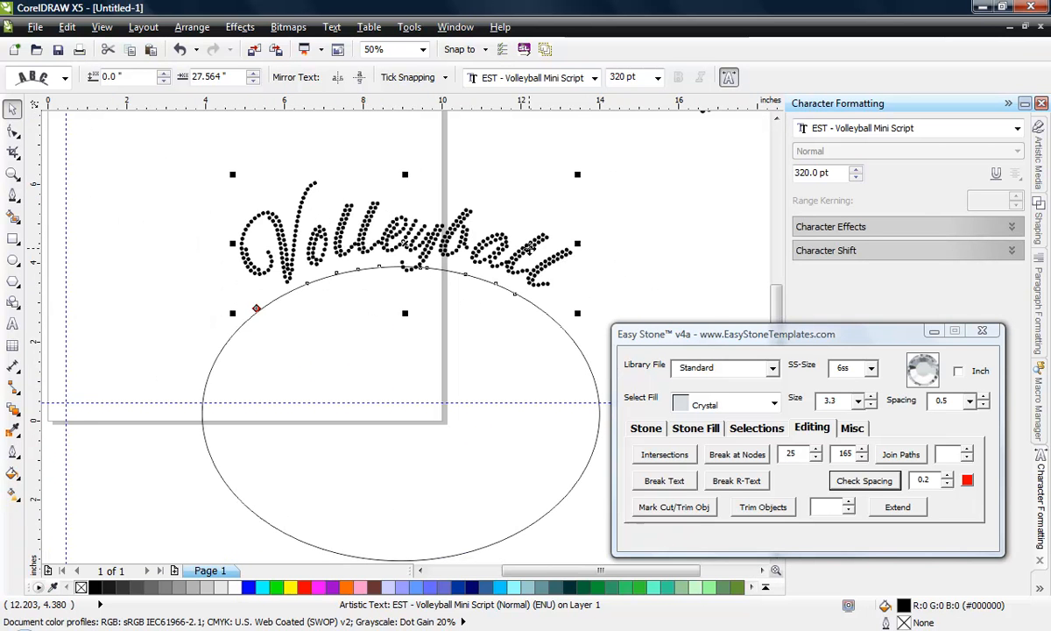
Step: Examine how the letters of the curved "Volleyball" sit and join, comparing them with the straight version
{"action": "scroll", "coordinate": [363, 251], "scroll_direction": "up", "scroll_amount": 1}
{"action": "scroll", "coordinate": [262, 314], "scroll_direction": "down", "scroll_amount": 1}
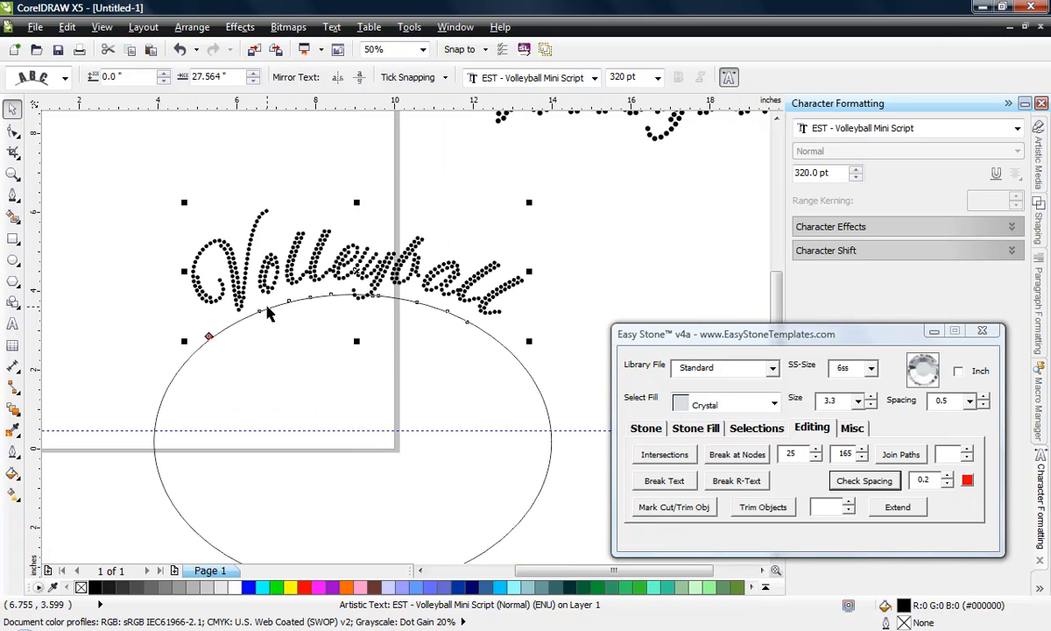
{"action": "scroll", "coordinate": [268, 317], "scroll_direction": "down", "scroll_amount": 1}
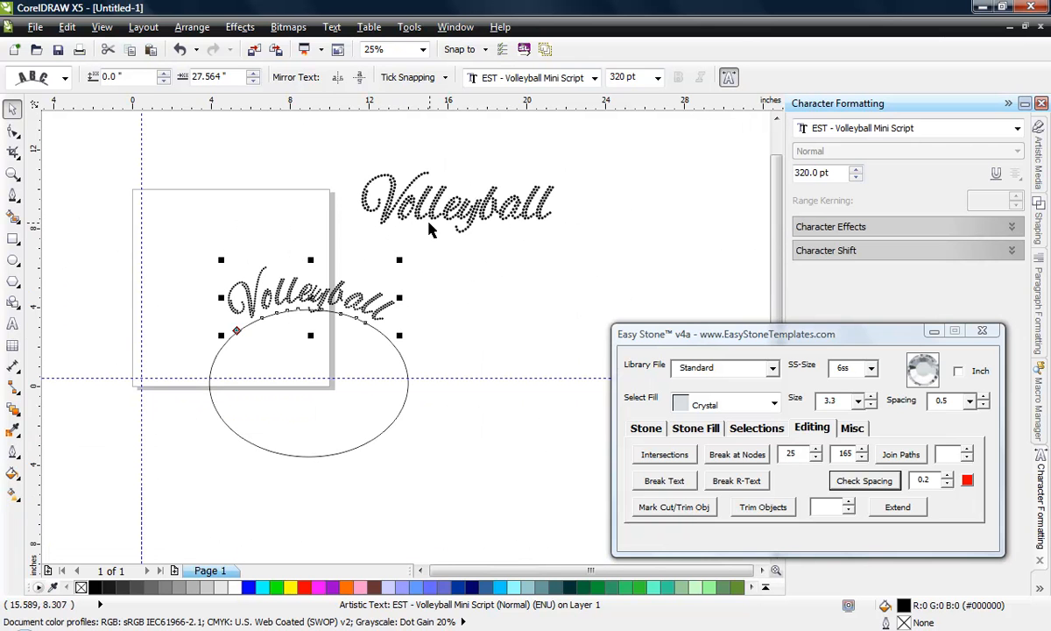
{"action": "scroll", "coordinate": [277, 307], "scroll_direction": "up", "scroll_amount": 2}
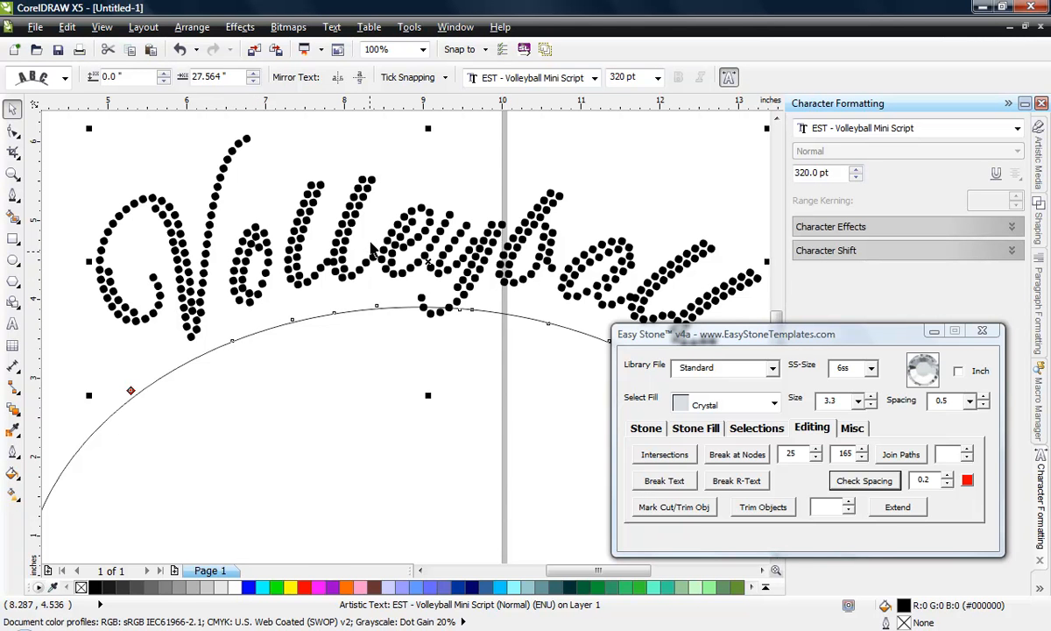
{"action": "scroll", "coordinate": [430, 280], "scroll_direction": "down", "scroll_amount": 1}
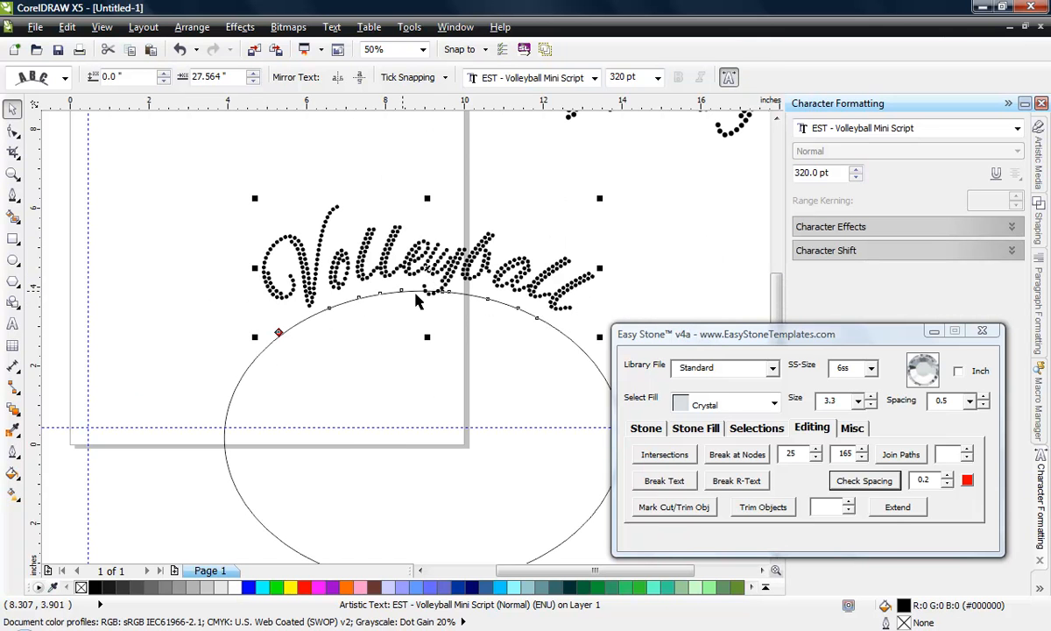
{"action": "scroll", "coordinate": [320, 323], "scroll_direction": "down", "scroll_amount": 1}
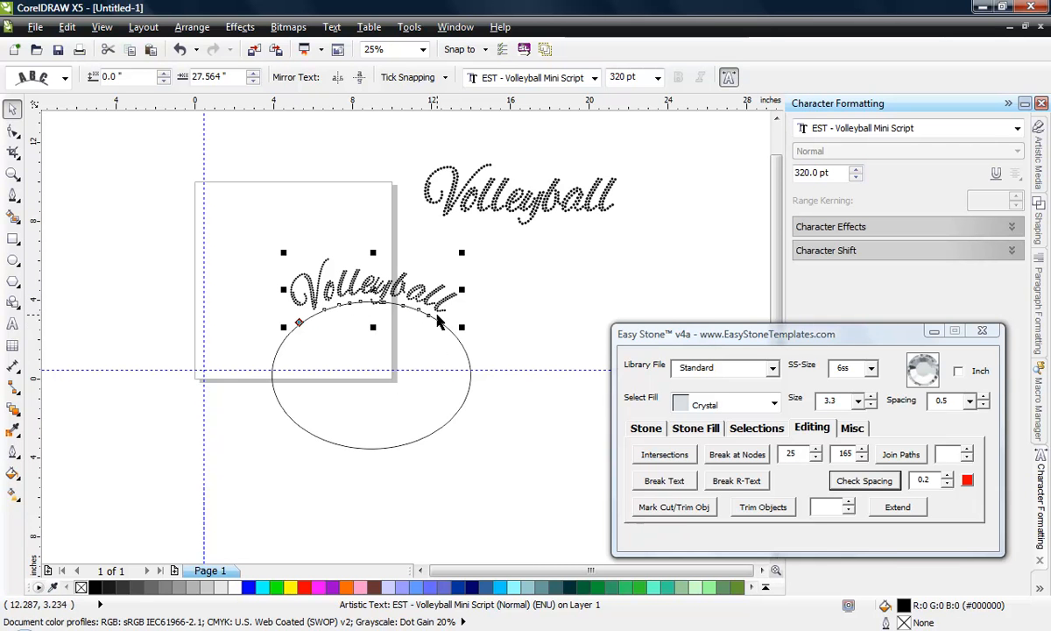
Step: Select all the letters of the curved "Volleyball" text and try sizes of 400 pt and 350 pt
{"action": "left_click", "coordinate": [303, 286]}
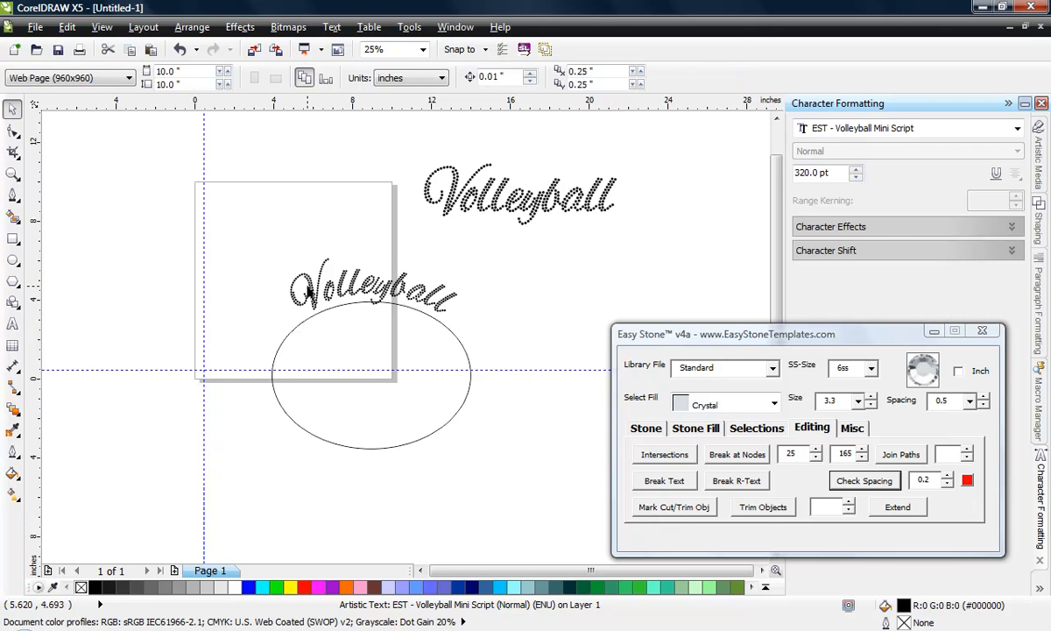
{"action": "double_click", "coordinate": [311, 282]}
{"action": "left_click_drag", "start_coordinate": [298, 292], "coordinate": [468, 298]}
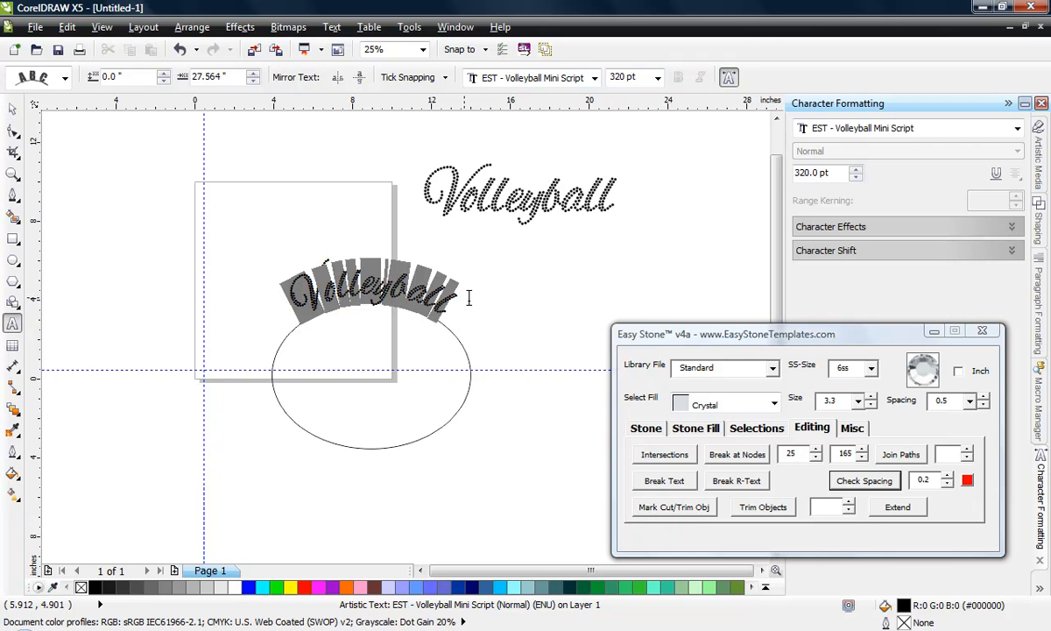
{"action": "left_click", "coordinate": [603, 78]}
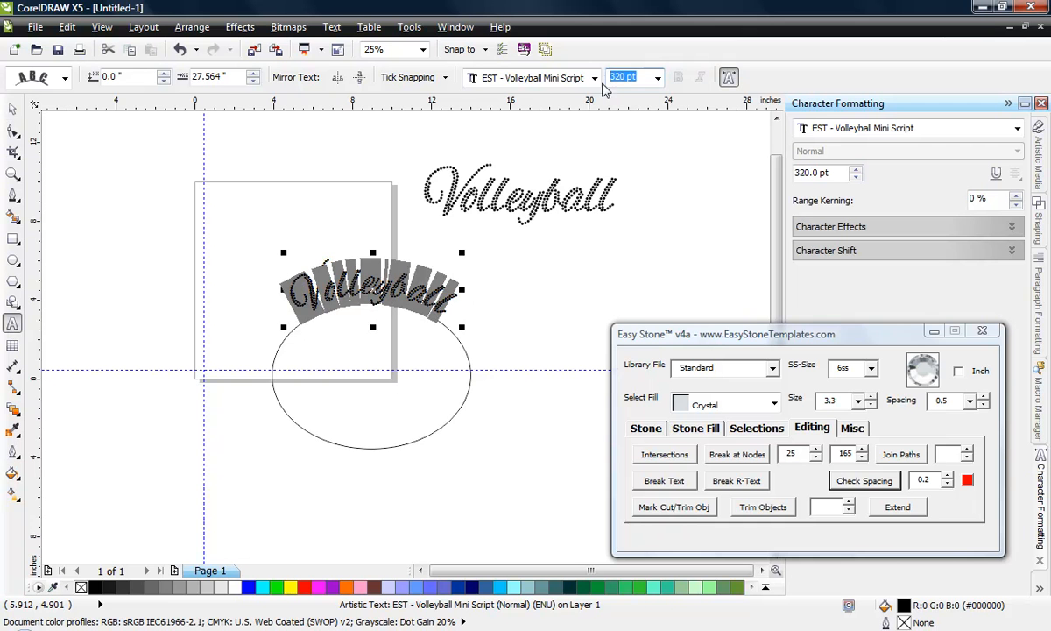
{"action": "type", "text": "400"}
{"action": "key", "text": "Return"}
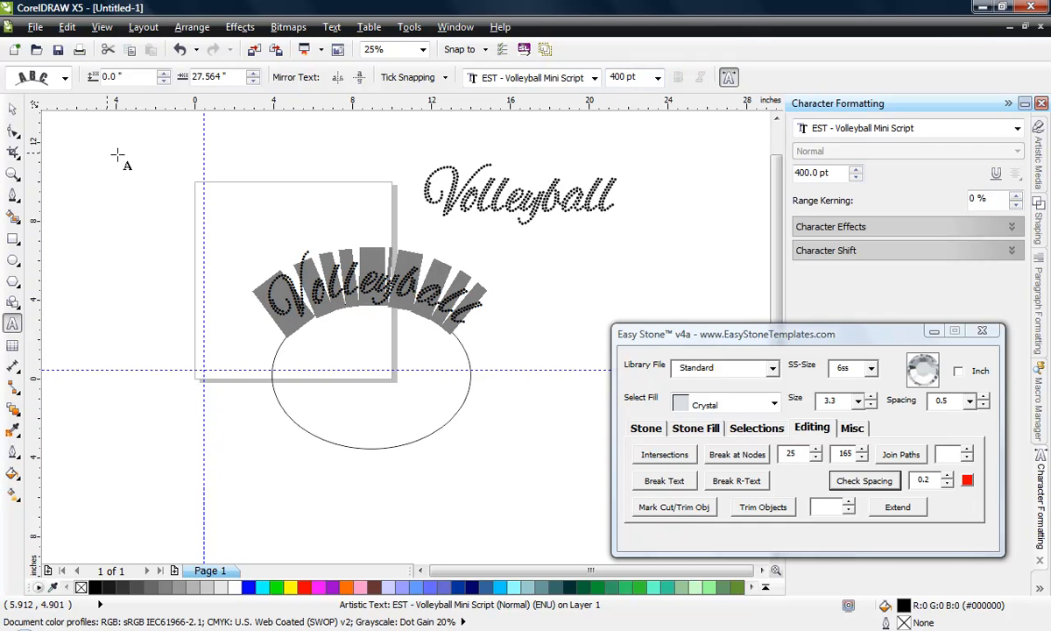
{"action": "left_click", "coordinate": [640, 76]}
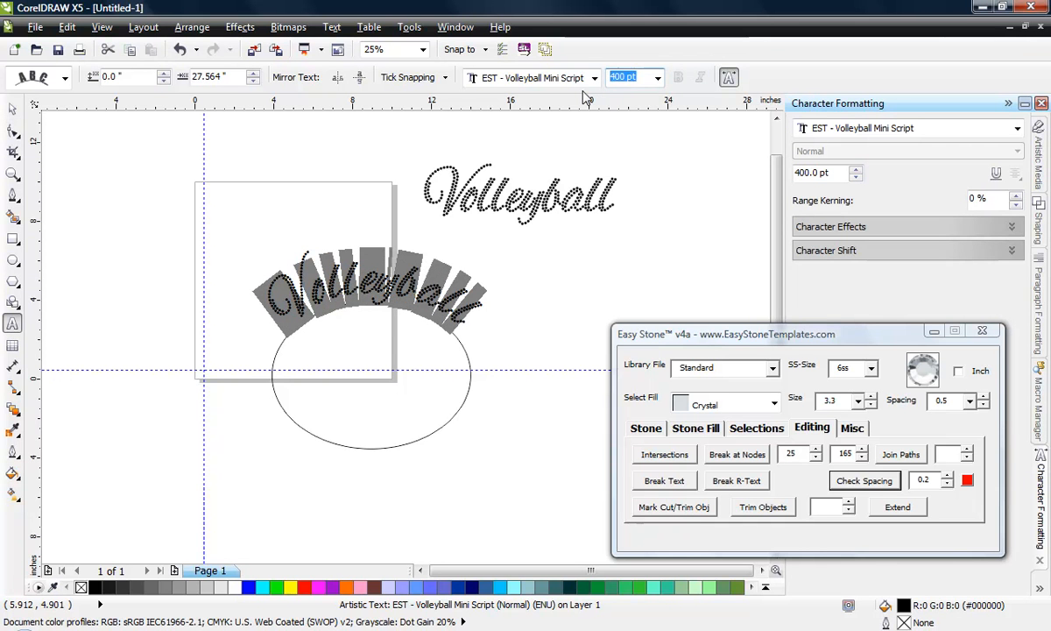
{"action": "type", "text": "350"}
{"action": "key", "text": "Return"}
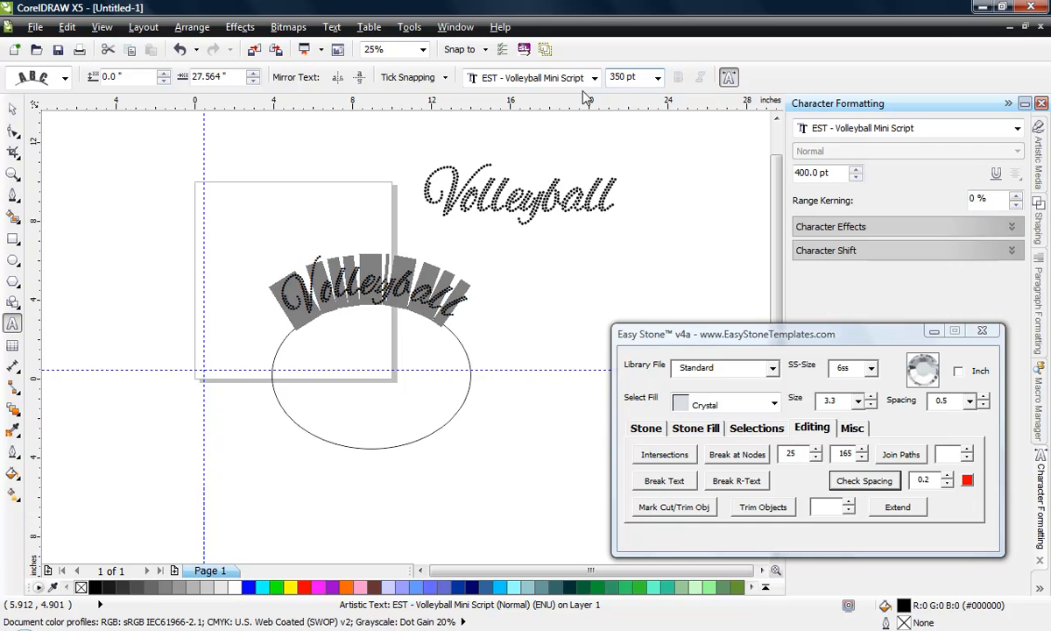
Step: Set the size of the curved "Volleyball" text to 300 pt and deselect it
{"action": "left_click_drag", "start_coordinate": [642, 77], "coordinate": [608, 81]}
{"action": "type", "text": "300"}
{"action": "key", "text": "Return"}
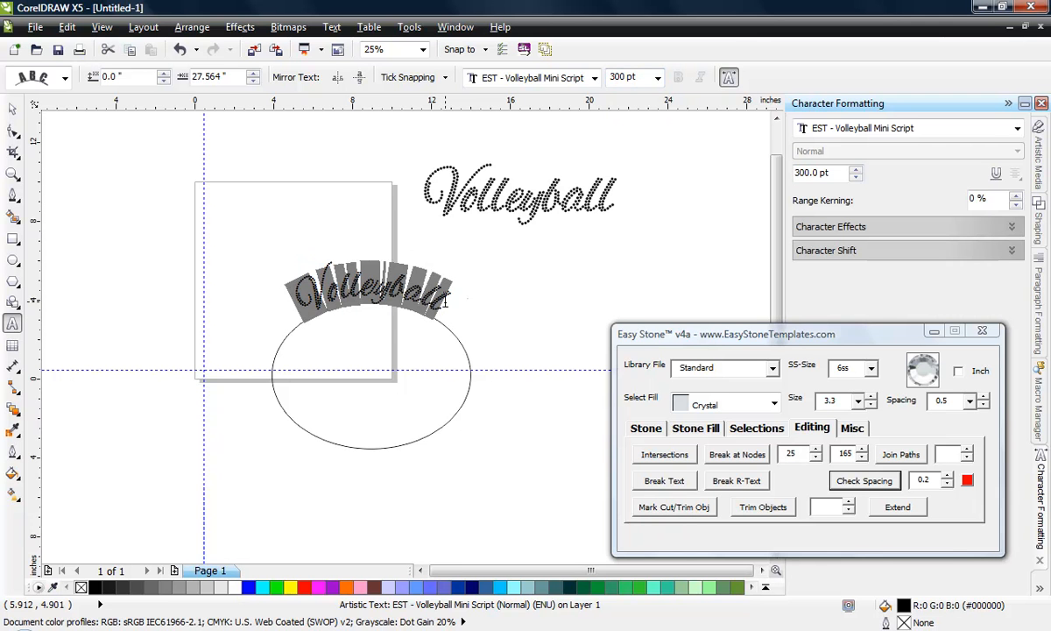
{"action": "left_click", "coordinate": [13, 109]}
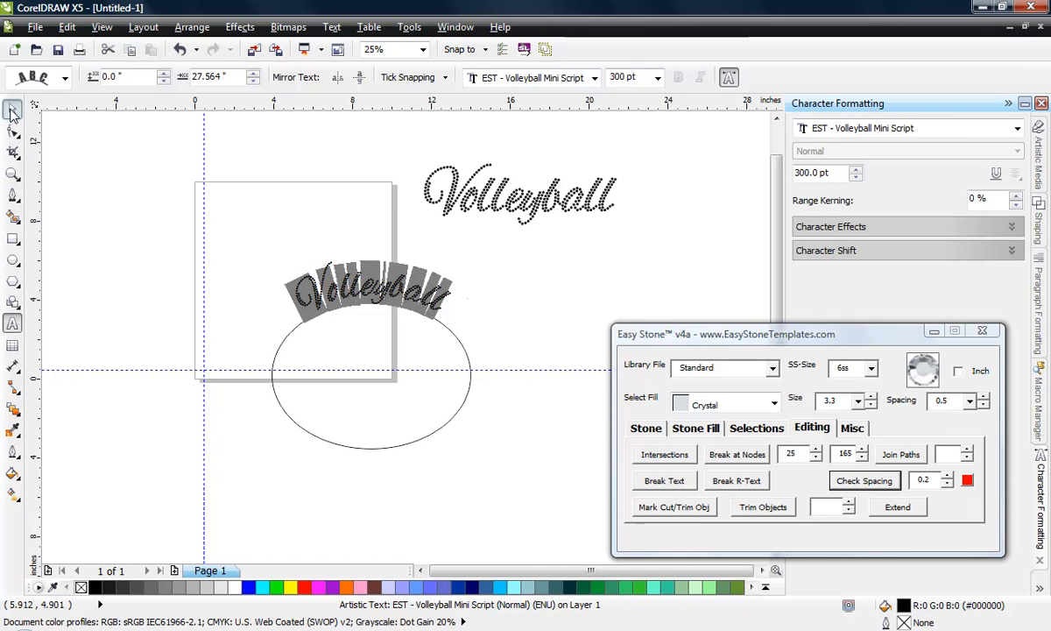
{"action": "left_click", "coordinate": [215, 243]}
Step: Using the Shape tool, shift the nine letters after the V along the ellipse so the o sits closer to the V
{"action": "scroll", "coordinate": [368, 298], "scroll_direction": "up", "scroll_amount": 1}
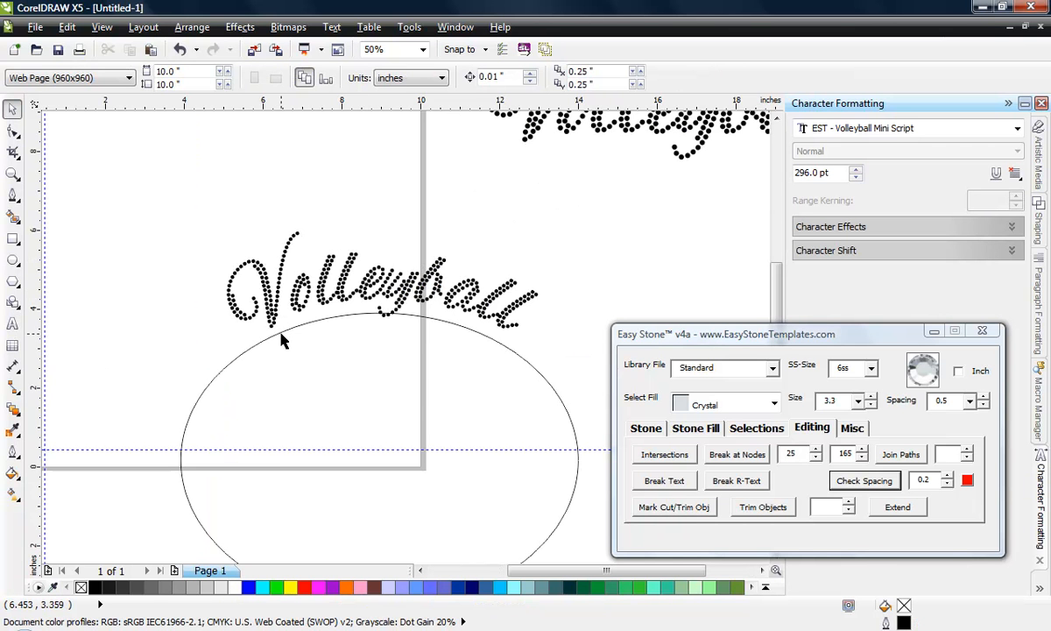
{"action": "left_click", "coordinate": [13, 130]}
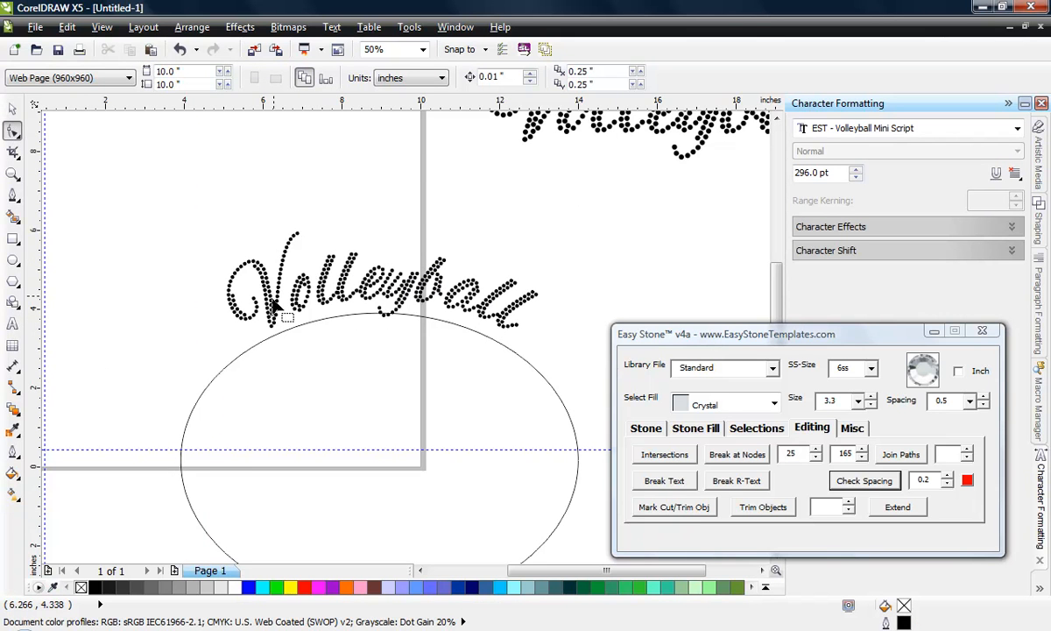
{"action": "left_click", "coordinate": [265, 293]}
{"action": "scroll", "coordinate": [280, 306], "scroll_direction": "up", "scroll_amount": 2}
{"action": "scroll", "coordinate": [281, 325], "scroll_direction": "down", "scroll_amount": 2}
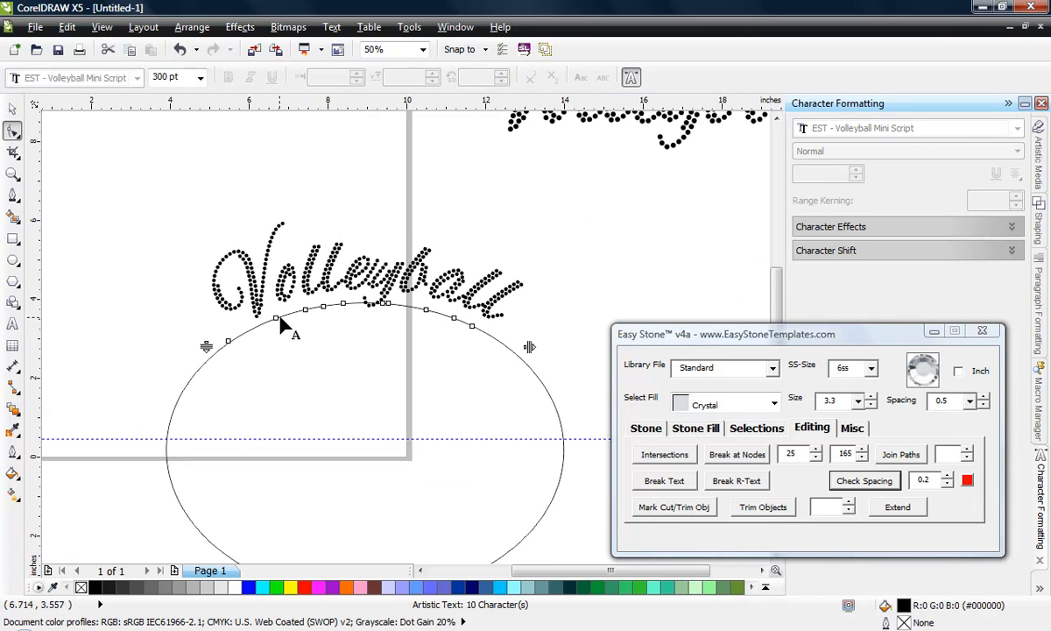
{"action": "left_click_drag", "start_coordinate": [270, 338], "coordinate": [491, 301]}
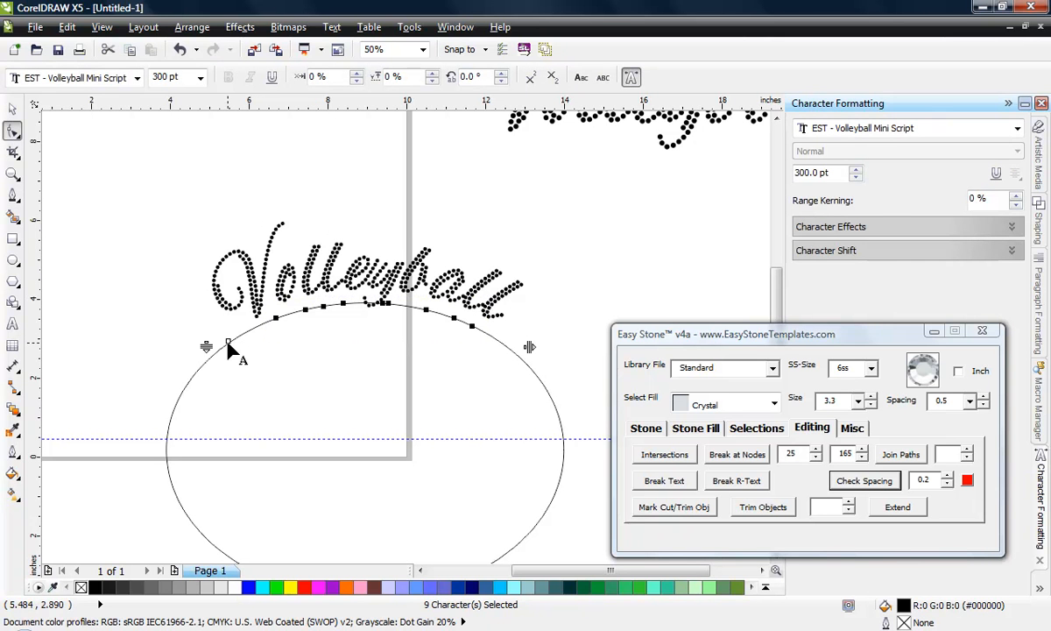
{"action": "scroll", "coordinate": [229, 348], "scroll_direction": "up", "scroll_amount": 3}
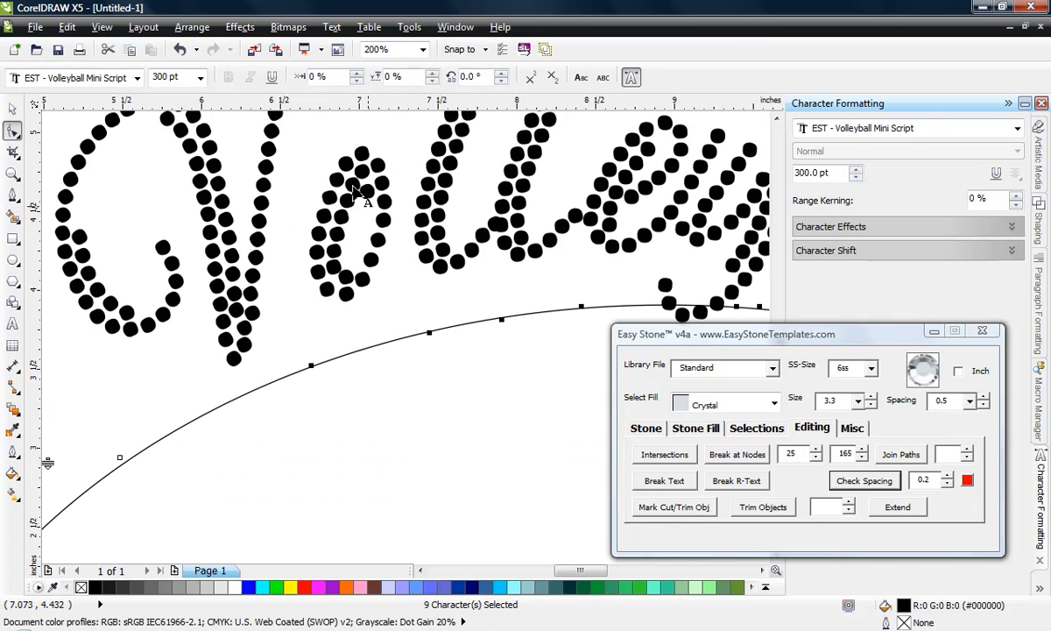
{"action": "left_click_drag", "start_coordinate": [311, 366], "coordinate": [281, 384]}
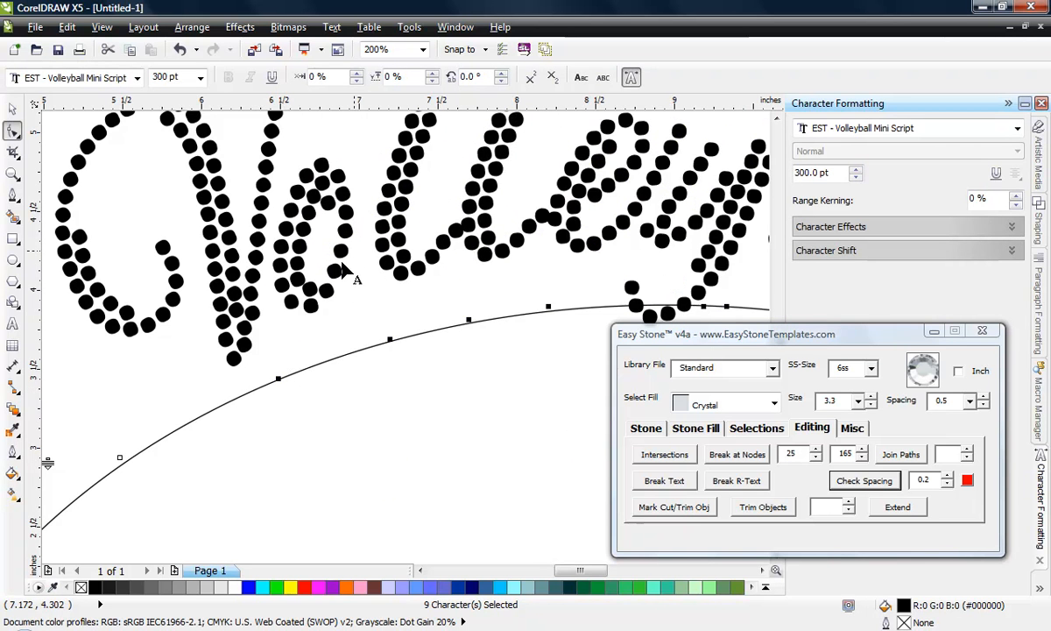
{"action": "scroll", "coordinate": [263, 282], "scroll_direction": "down", "scroll_amount": 1}
Step: Shift the eight letters starting at the first l along the ellipse to bring them closer to the o
{"action": "left_click", "coordinate": [287, 371]}
{"action": "scroll", "coordinate": [238, 324], "scroll_direction": "down", "scroll_amount": 1}
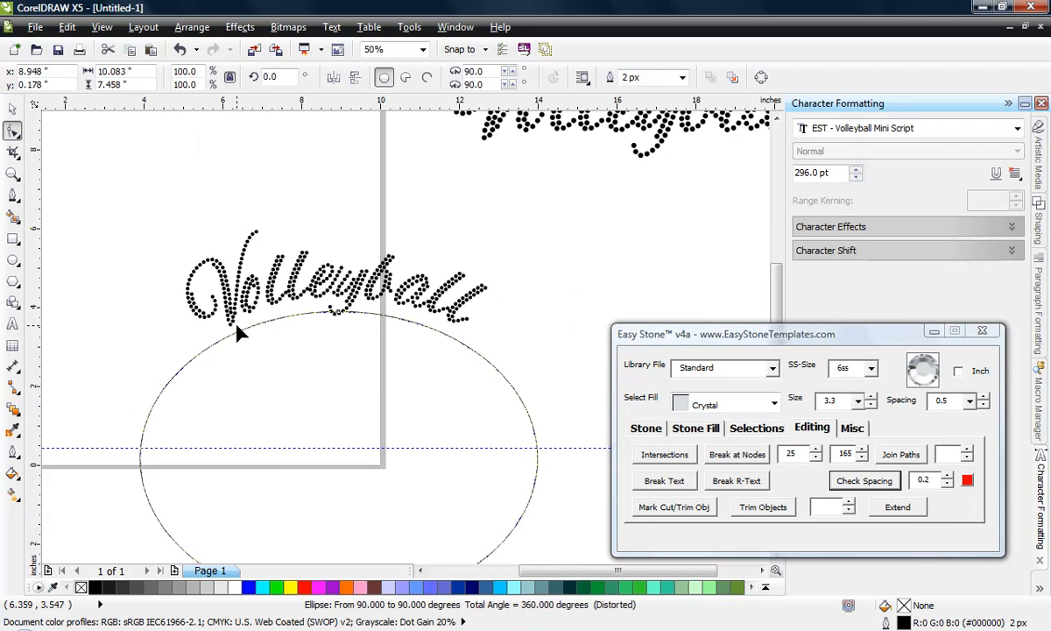
{"action": "left_click", "coordinate": [271, 291]}
{"action": "scroll", "coordinate": [273, 336], "scroll_direction": "up", "scroll_amount": 1}
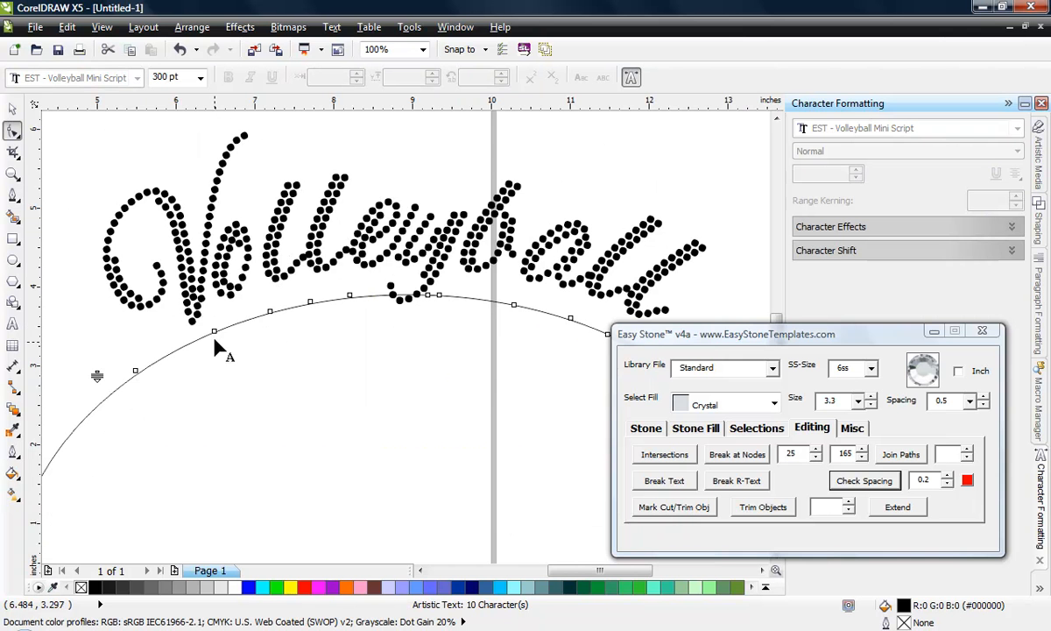
{"action": "scroll", "coordinate": [237, 343], "scroll_direction": "down", "scroll_amount": 1}
{"action": "left_click_drag", "start_coordinate": [249, 269], "coordinate": [448, 302]}
{"action": "scroll", "coordinate": [252, 328], "scroll_direction": "up", "scroll_amount": 3}
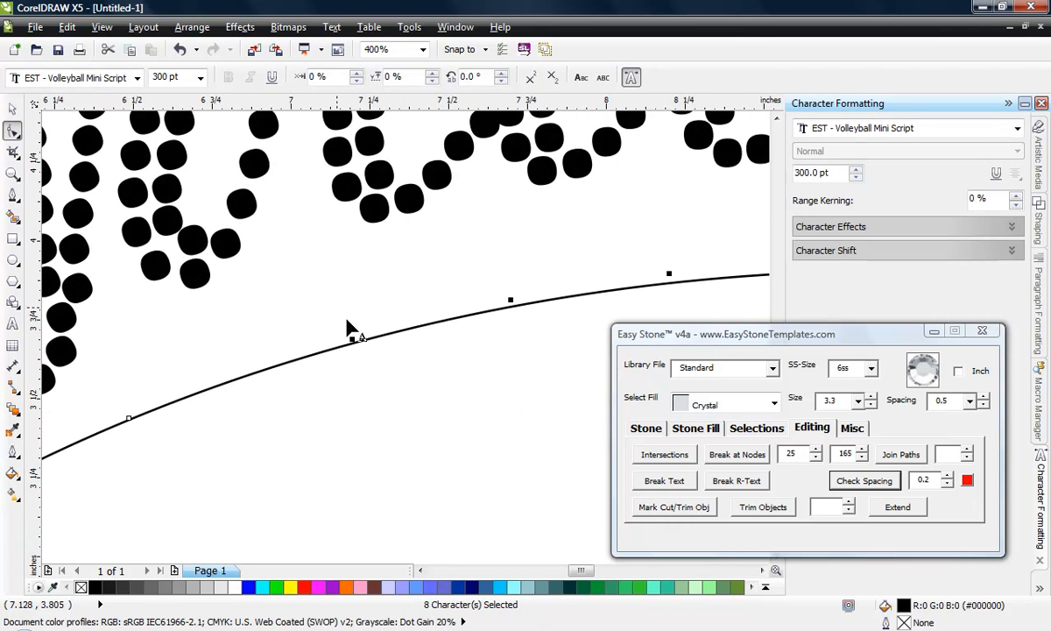
{"action": "left_click_drag", "start_coordinate": [352, 342], "coordinate": [347, 363]}
{"action": "scroll", "coordinate": [343, 350], "scroll_direction": "down", "scroll_amount": 1}
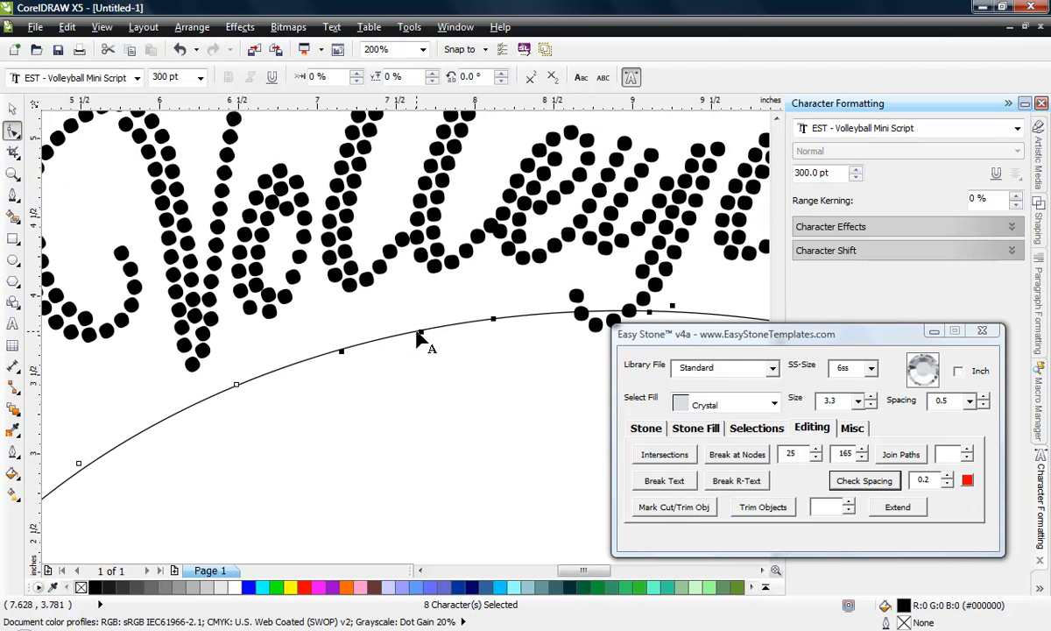
Step: Shift the seven letters starting at the second l back along the ellipse so its stones meet the first l
{"action": "scroll", "coordinate": [356, 294], "scroll_direction": "down", "scroll_amount": 1}
{"action": "left_click", "coordinate": [383, 266]}
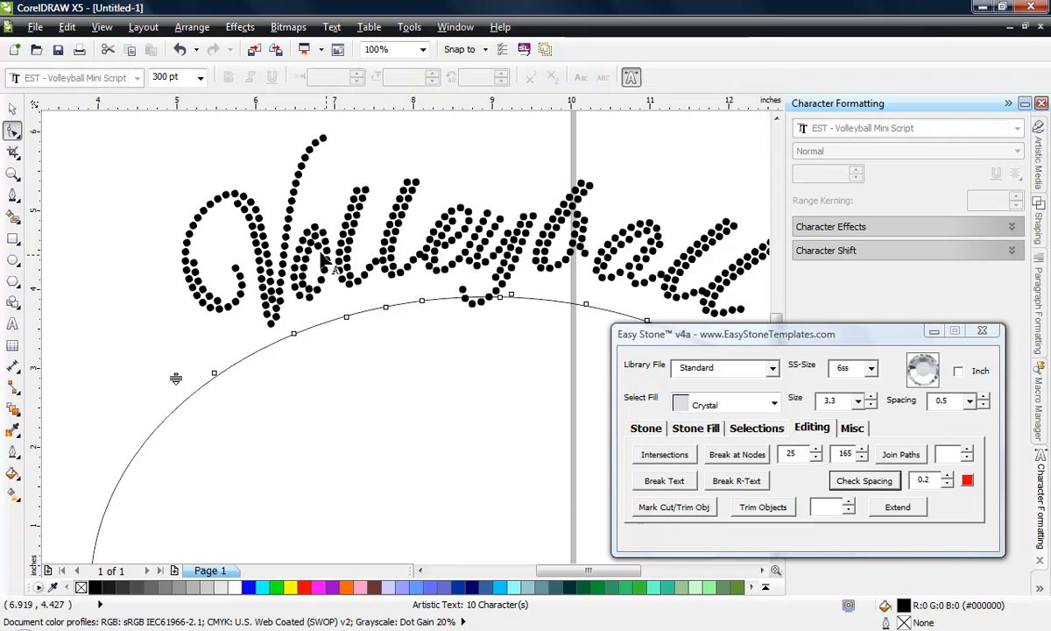
{"action": "scroll", "coordinate": [331, 272], "scroll_direction": "down", "scroll_amount": 1}
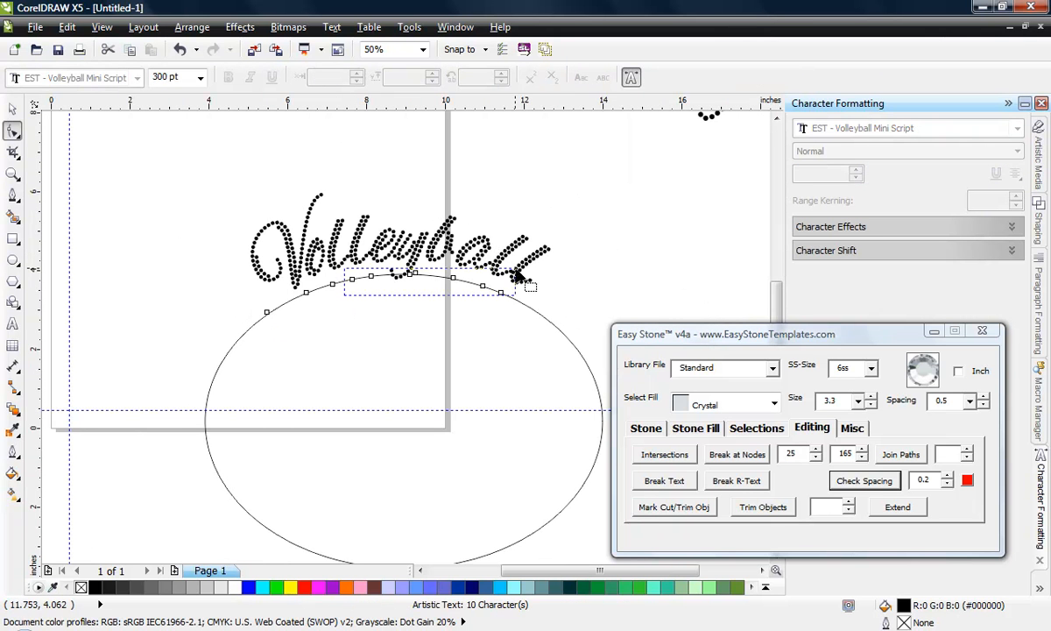
{"action": "left_click_drag", "start_coordinate": [521, 283], "coordinate": [352, 282]}
{"action": "scroll", "coordinate": [353, 281], "scroll_direction": "up", "scroll_amount": 2}
{"action": "scroll", "coordinate": [354, 287], "scroll_direction": "down", "scroll_amount": 1}
{"action": "scroll", "coordinate": [359, 302], "scroll_direction": "up", "scroll_amount": 1}
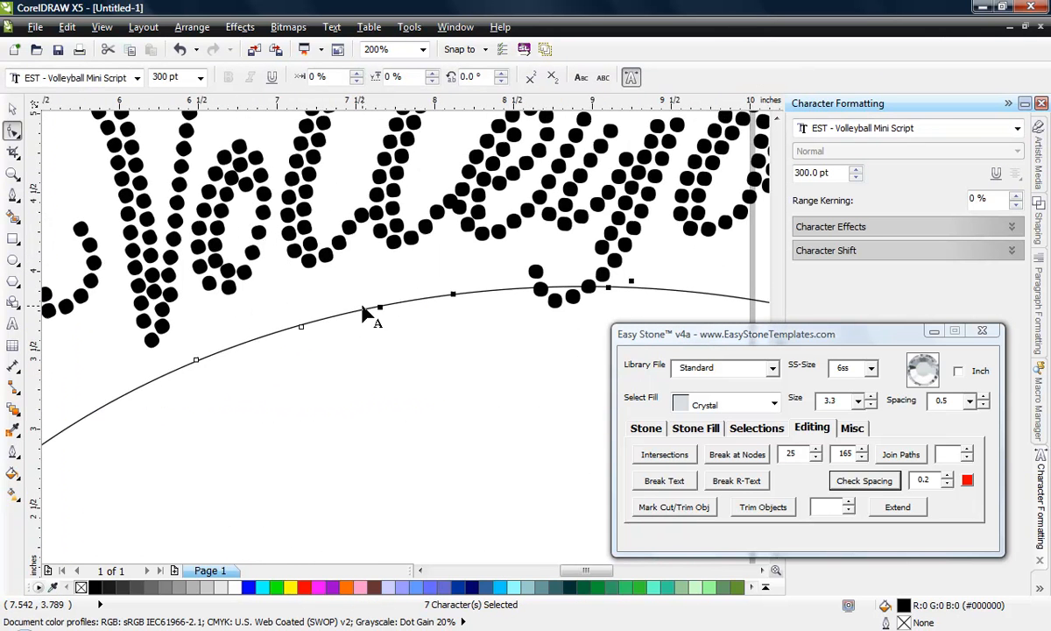
{"action": "scroll", "coordinate": [368, 308], "scroll_direction": "down", "scroll_amount": 1}
{"action": "scroll", "coordinate": [360, 311], "scroll_direction": "up", "scroll_amount": 1}
{"action": "scroll", "coordinate": [360, 317], "scroll_direction": "up", "scroll_amount": 1}
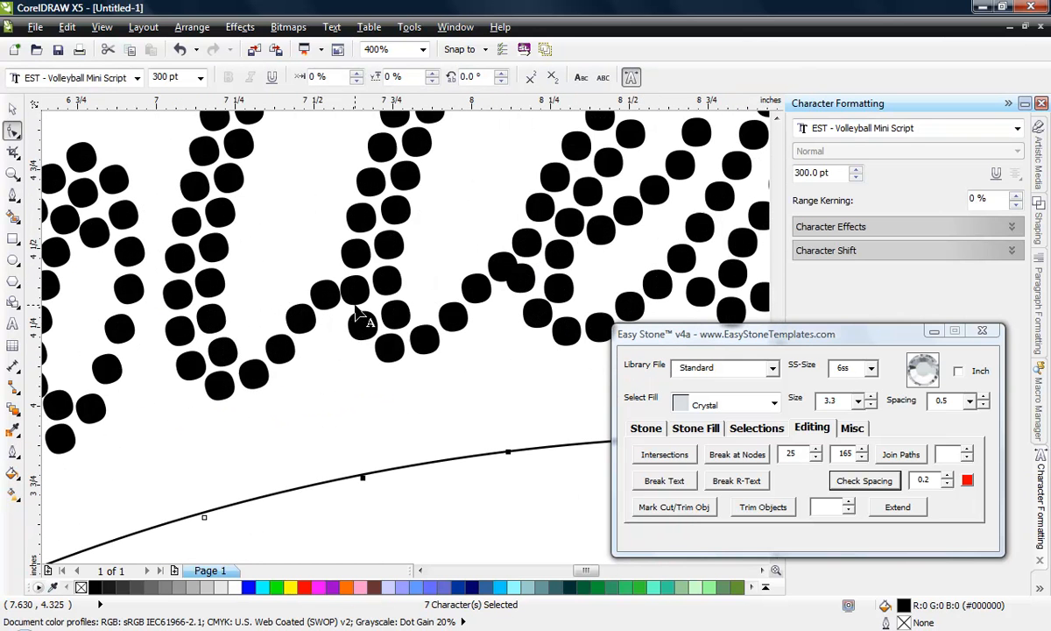
{"action": "left_click_drag", "start_coordinate": [362, 481], "coordinate": [348, 488]}
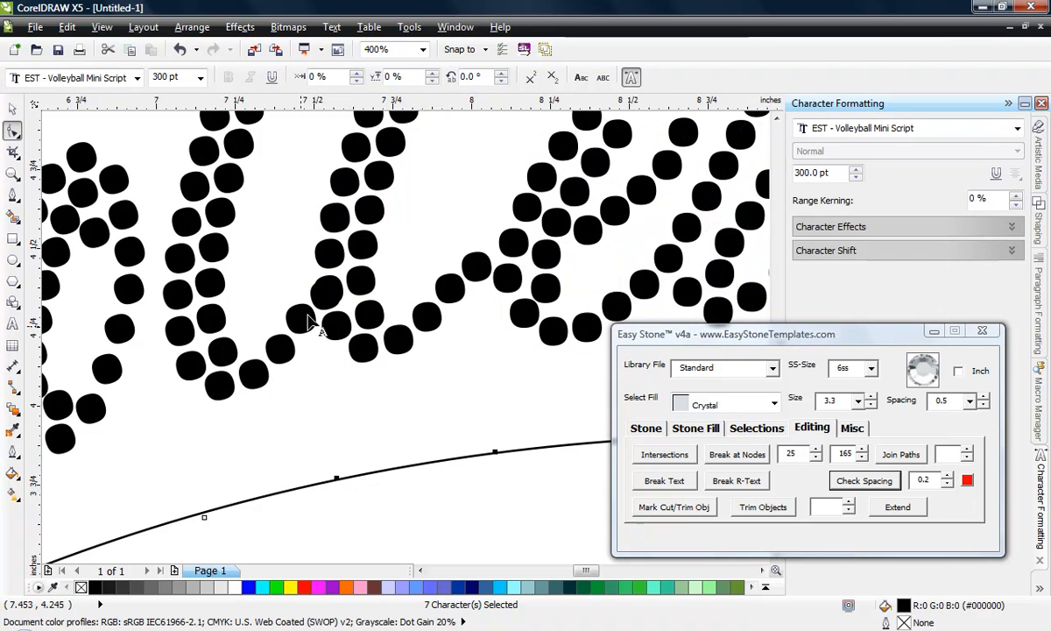
{"action": "scroll", "coordinate": [302, 310], "scroll_direction": "down", "scroll_amount": 1}
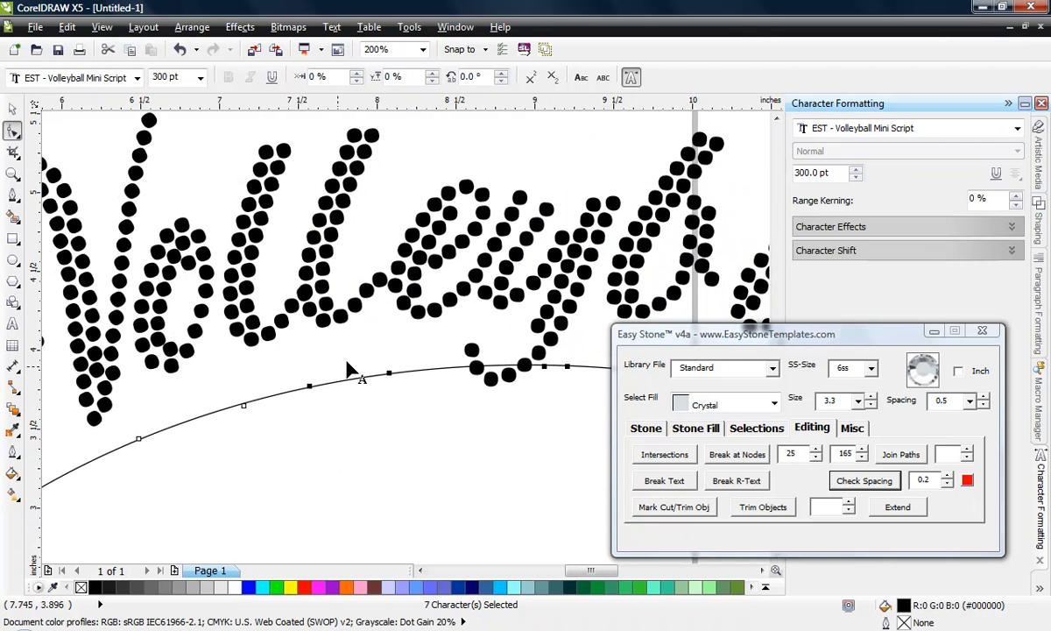
Step: Shift the six letters starting at the e back along the ellipse so its stones overlap the end of the second l
{"action": "scroll", "coordinate": [348, 366], "scroll_direction": "down", "scroll_amount": 1}
{"action": "scroll", "coordinate": [339, 326], "scroll_direction": "down", "scroll_amount": 1}
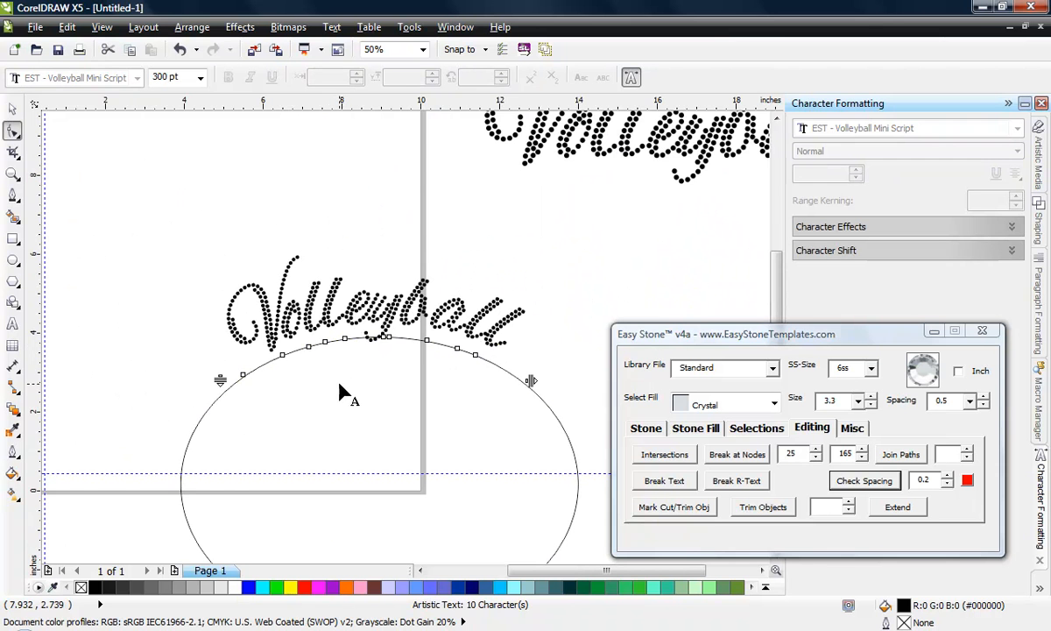
{"action": "left_click_drag", "start_coordinate": [340, 385], "coordinate": [513, 334]}
{"action": "scroll", "coordinate": [274, 372], "scroll_direction": "up", "scroll_amount": 2}
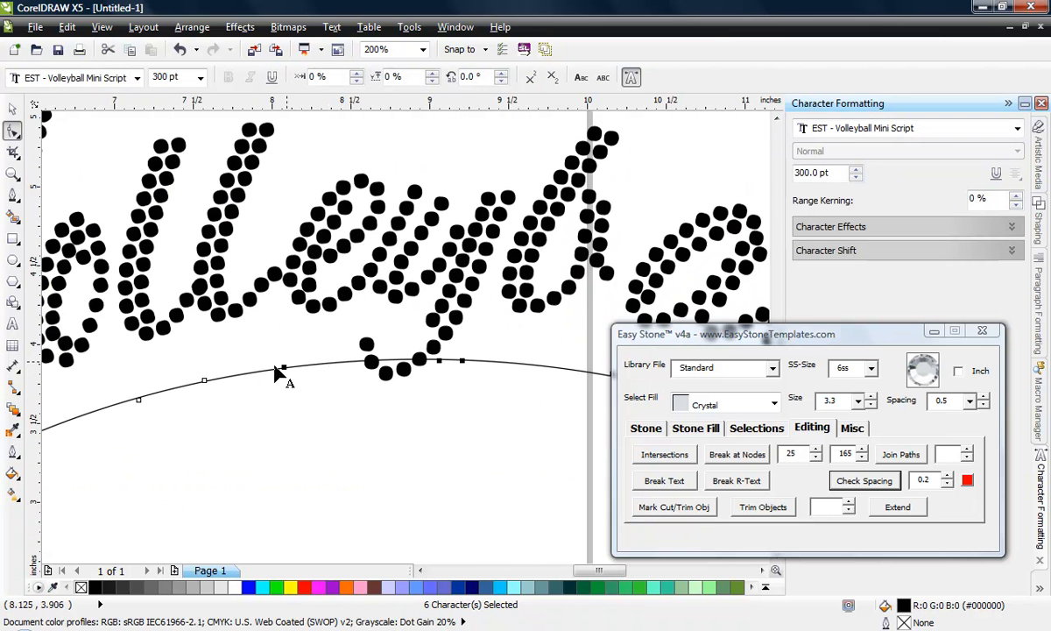
{"action": "scroll", "coordinate": [276, 285], "scroll_direction": "up", "scroll_amount": 1}
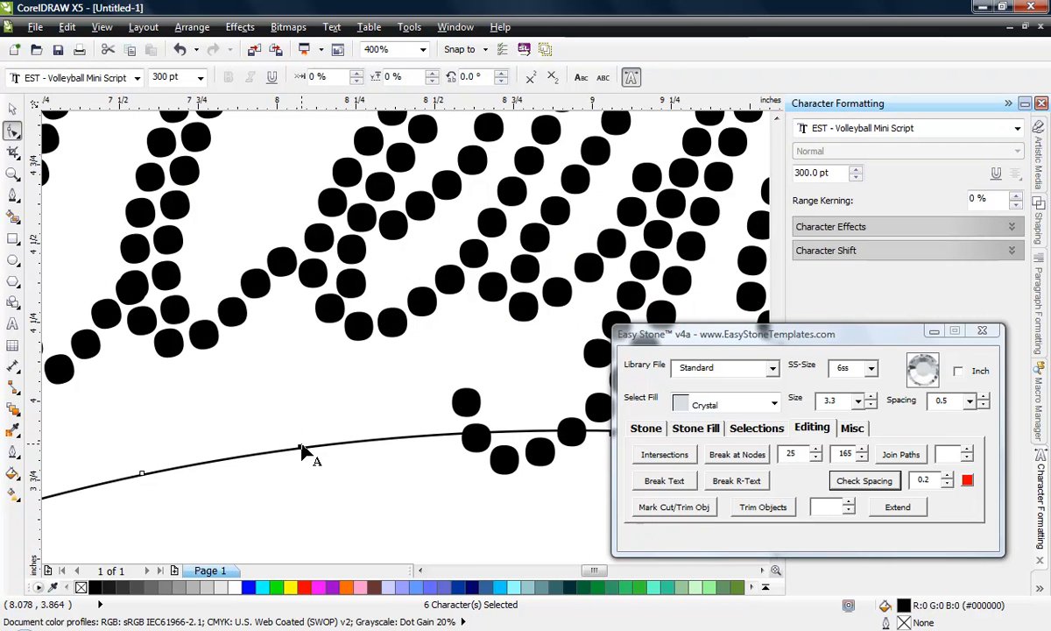
{"action": "left_click_drag", "start_coordinate": [300, 450], "coordinate": [278, 451]}
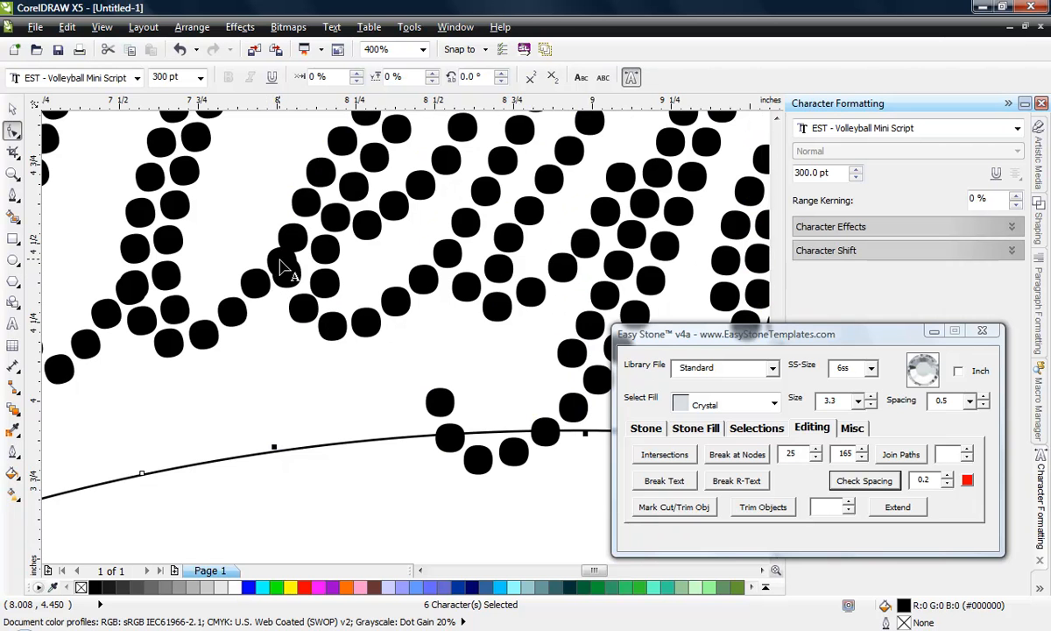
{"action": "scroll", "coordinate": [308, 289], "scroll_direction": "down", "scroll_amount": 1}
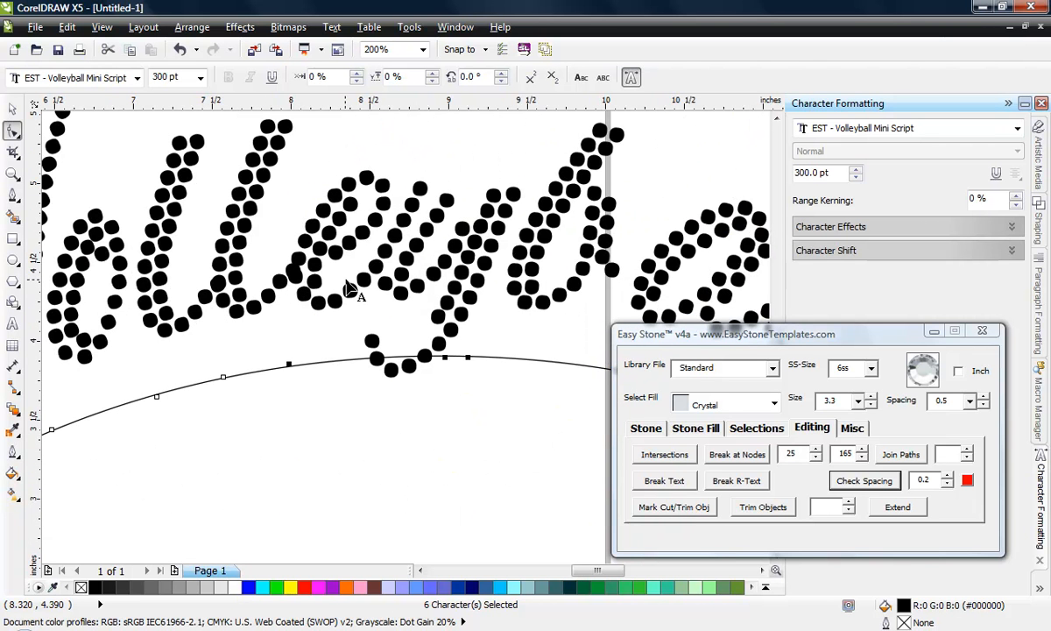
{"action": "scroll", "coordinate": [350, 289], "scroll_direction": "down", "scroll_amount": 1}
{"action": "scroll", "coordinate": [366, 292], "scroll_direction": "up", "scroll_amount": 1}
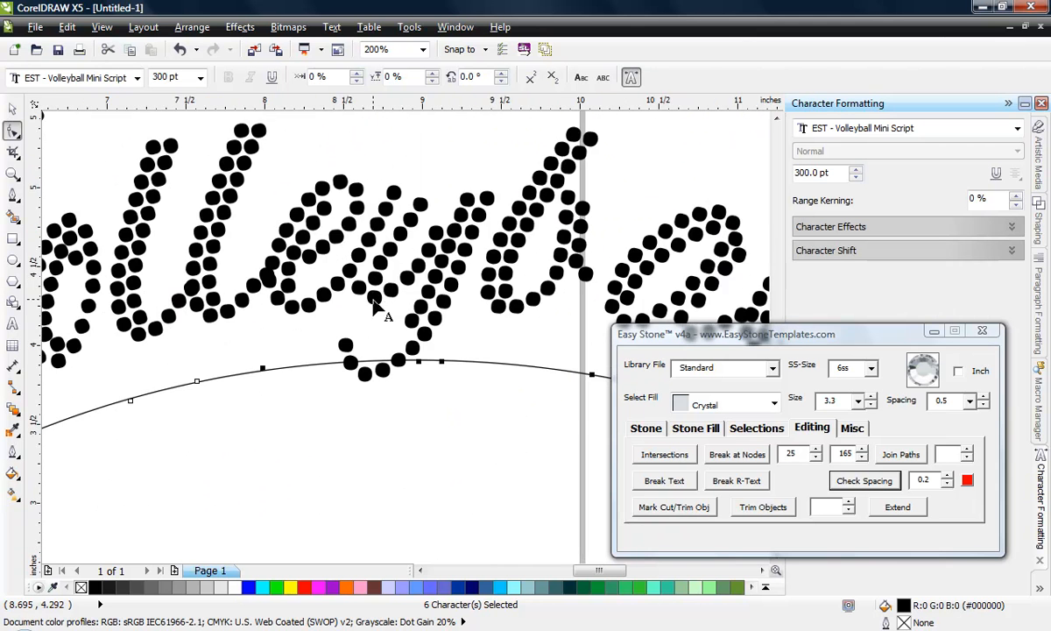
Step: Shift the five letters starting at the y back along the ellipse so its stones meet the end of the e
{"action": "scroll", "coordinate": [363, 286], "scroll_direction": "down", "scroll_amount": 1}
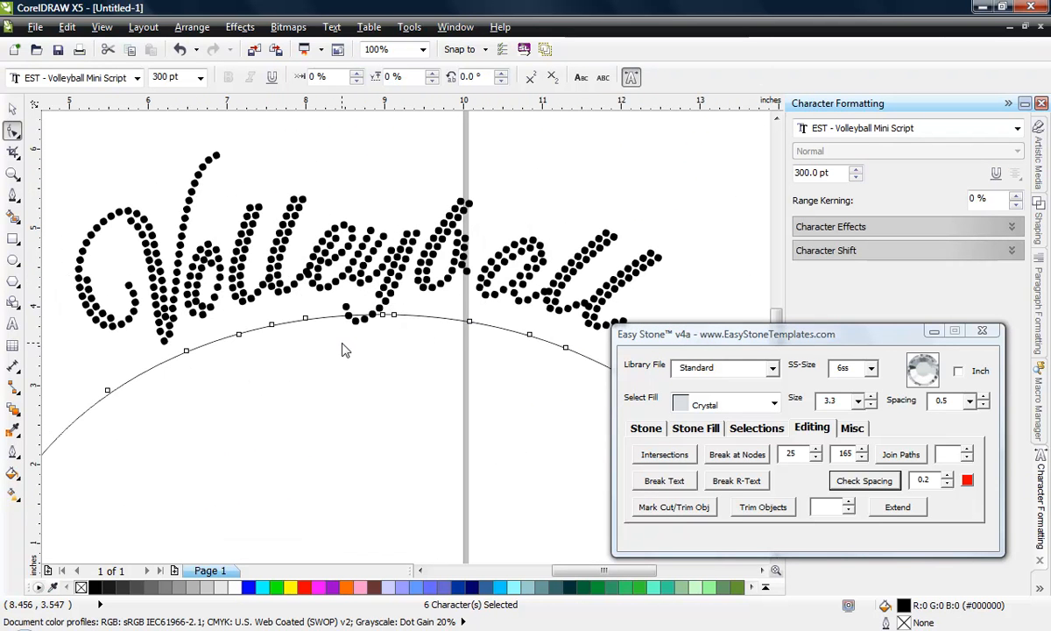
{"action": "left_click", "coordinate": [344, 347]}
{"action": "left_click", "coordinate": [353, 316]}
{"action": "scroll", "coordinate": [346, 320], "scroll_direction": "down", "scroll_amount": 1}
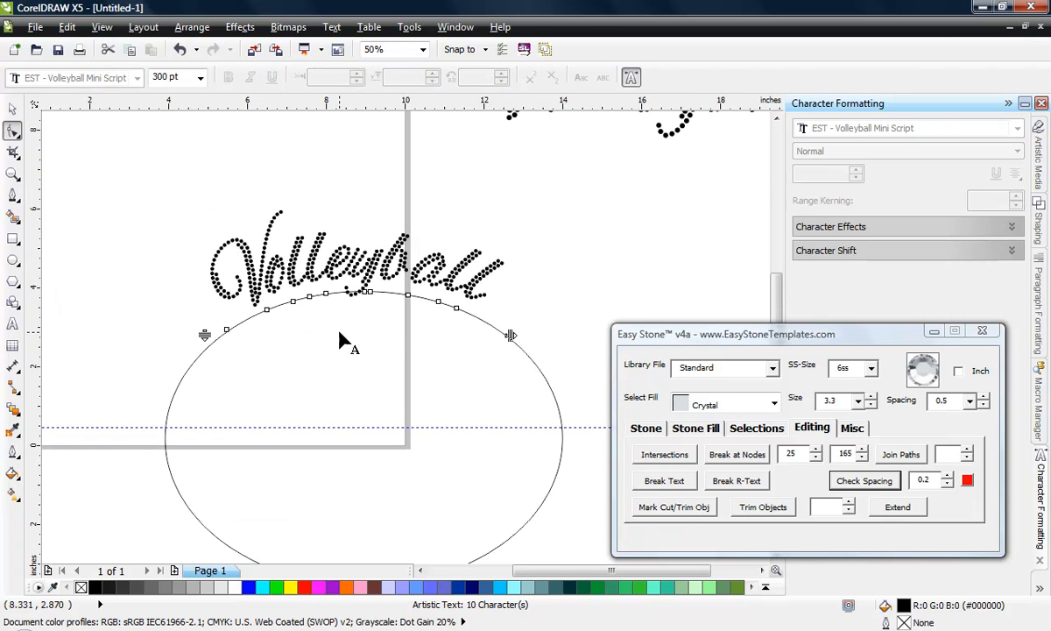
{"action": "left_click_drag", "start_coordinate": [340, 331], "coordinate": [525, 254]}
{"action": "scroll", "coordinate": [353, 303], "scroll_direction": "up", "scroll_amount": 2}
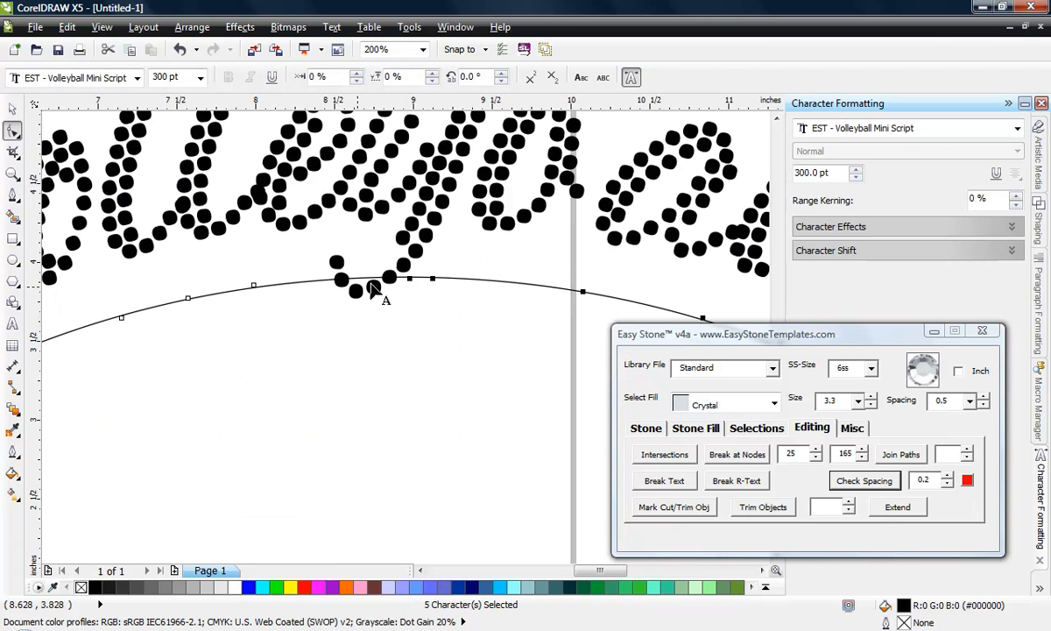
{"action": "scroll", "coordinate": [405, 294], "scroll_direction": "down", "scroll_amount": 1}
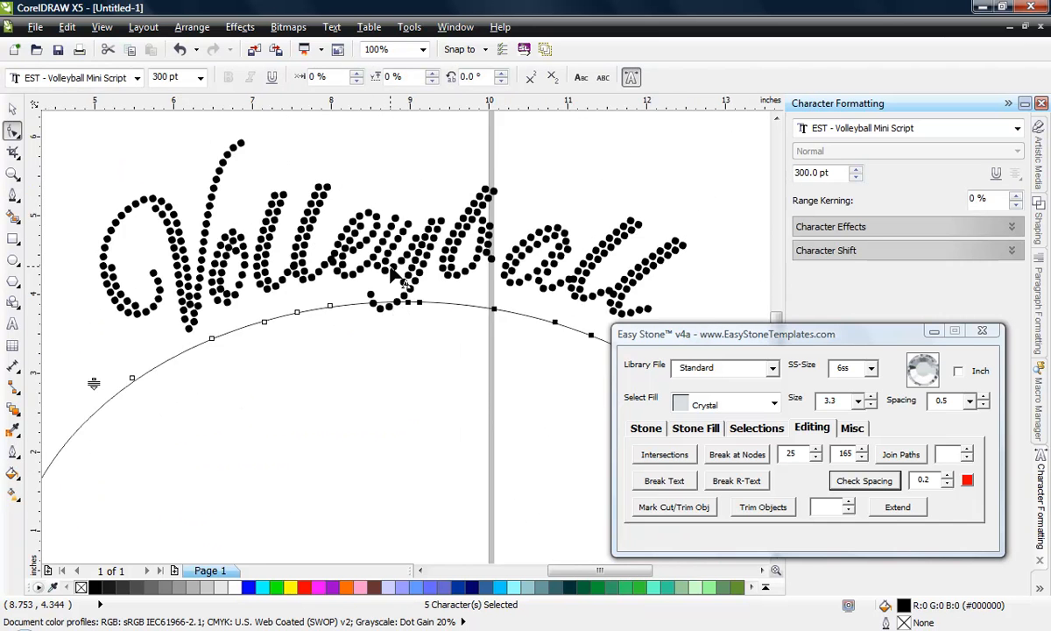
{"action": "scroll", "coordinate": [433, 355], "scroll_direction": "up", "scroll_amount": 1}
{"action": "left_click_drag", "start_coordinate": [429, 344], "coordinate": [422, 339]}
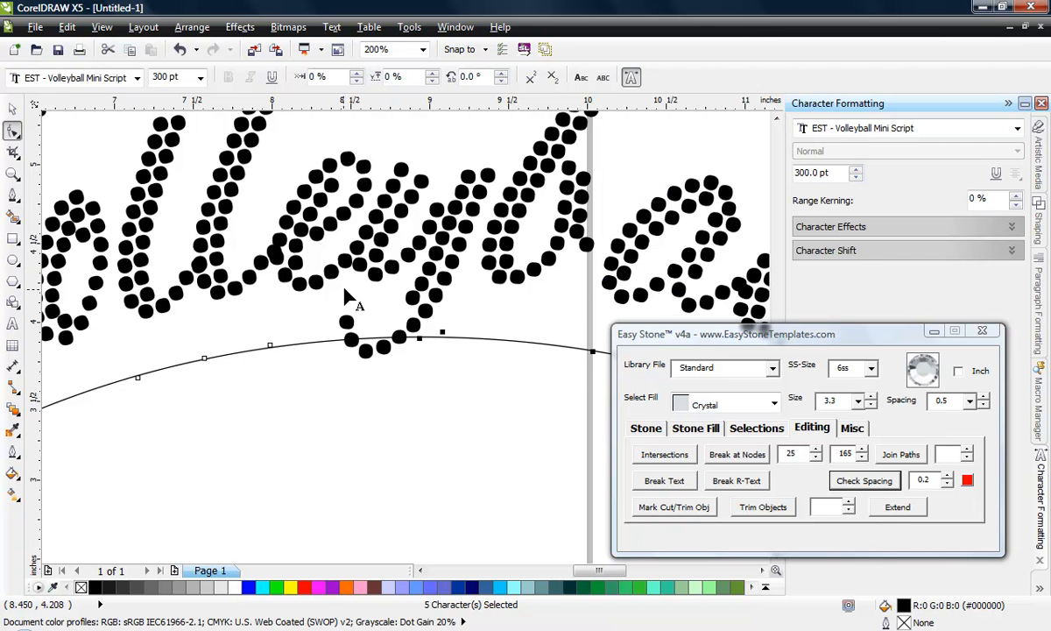
Step: Shift the four letters starting at the b back along the ellipse to bring the b closer to the y
{"action": "scroll", "coordinate": [364, 361], "scroll_direction": "down", "scroll_amount": 2}
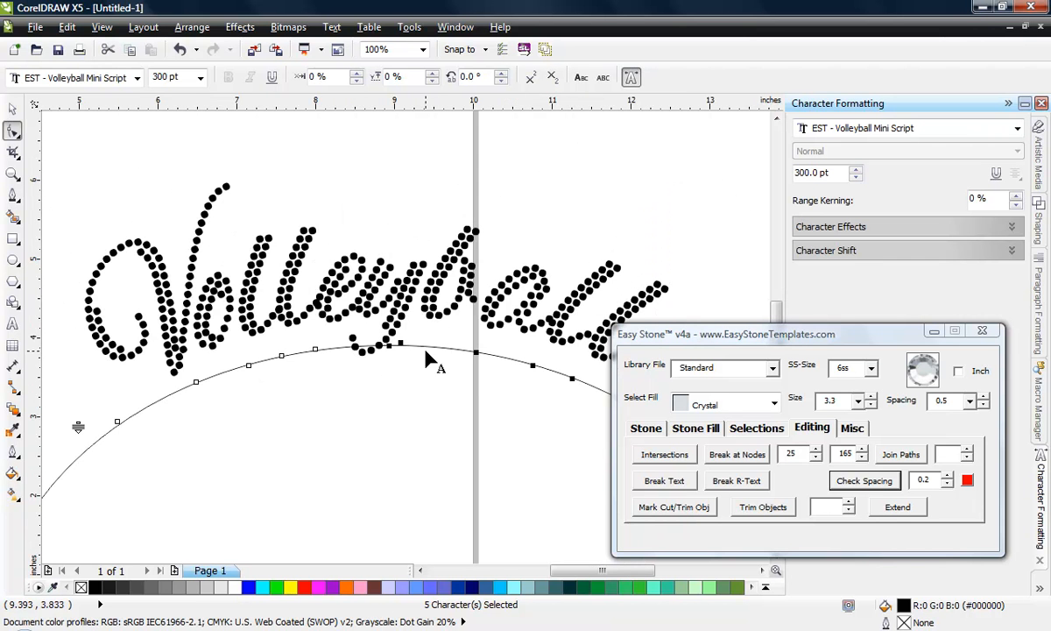
{"action": "left_click", "coordinate": [412, 368]}
{"action": "scroll", "coordinate": [383, 326], "scroll_direction": "down", "scroll_amount": 1}
{"action": "left_click", "coordinate": [427, 309]}
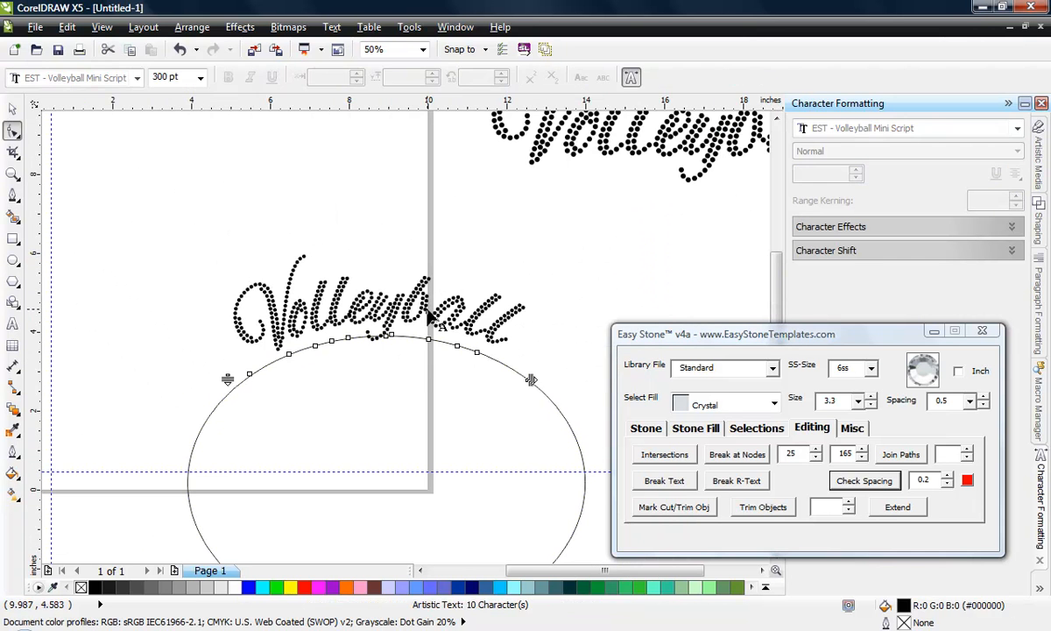
{"action": "left_click_drag", "start_coordinate": [558, 265], "coordinate": [391, 403]}
{"action": "scroll", "coordinate": [391, 403], "scroll_direction": "up", "scroll_amount": 2}
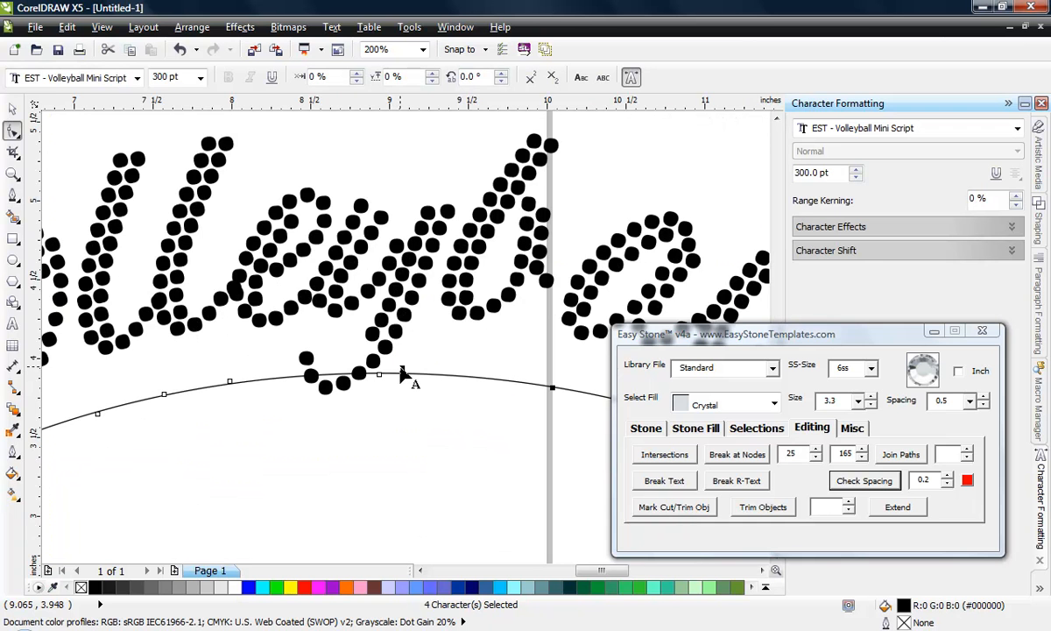
{"action": "scroll", "coordinate": [402, 372], "scroll_direction": "up", "scroll_amount": 1}
{"action": "left_click_drag", "start_coordinate": [406, 371], "coordinate": [396, 401]}
{"action": "scroll", "coordinate": [395, 399], "scroll_direction": "down", "scroll_amount": 2}
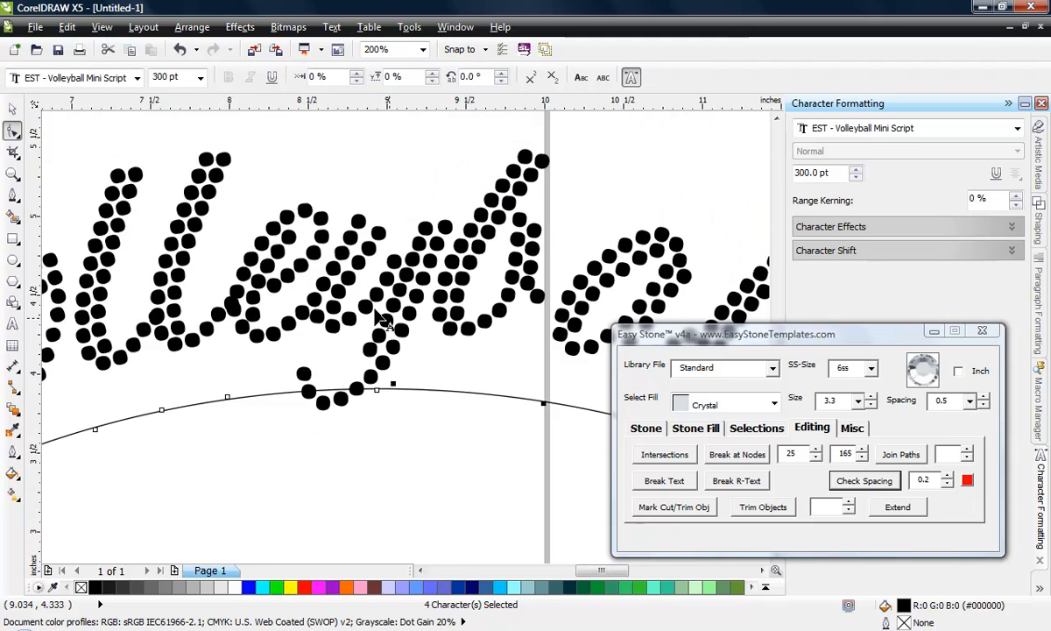
Step: Shift the last three letters, starting at the a, back along the ellipse so the a's stones join the end of the b
{"action": "scroll", "coordinate": [430, 290], "scroll_direction": "down", "scroll_amount": 1}
{"action": "left_click", "coordinate": [471, 285]}
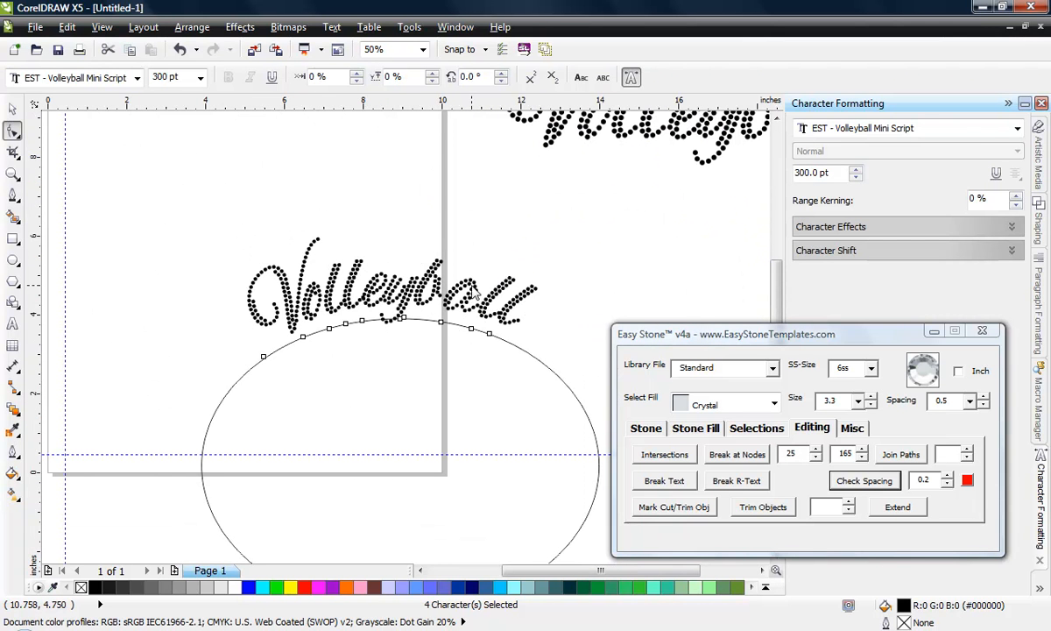
{"action": "left_click", "coordinate": [429, 356]}
{"action": "left_click", "coordinate": [428, 293]}
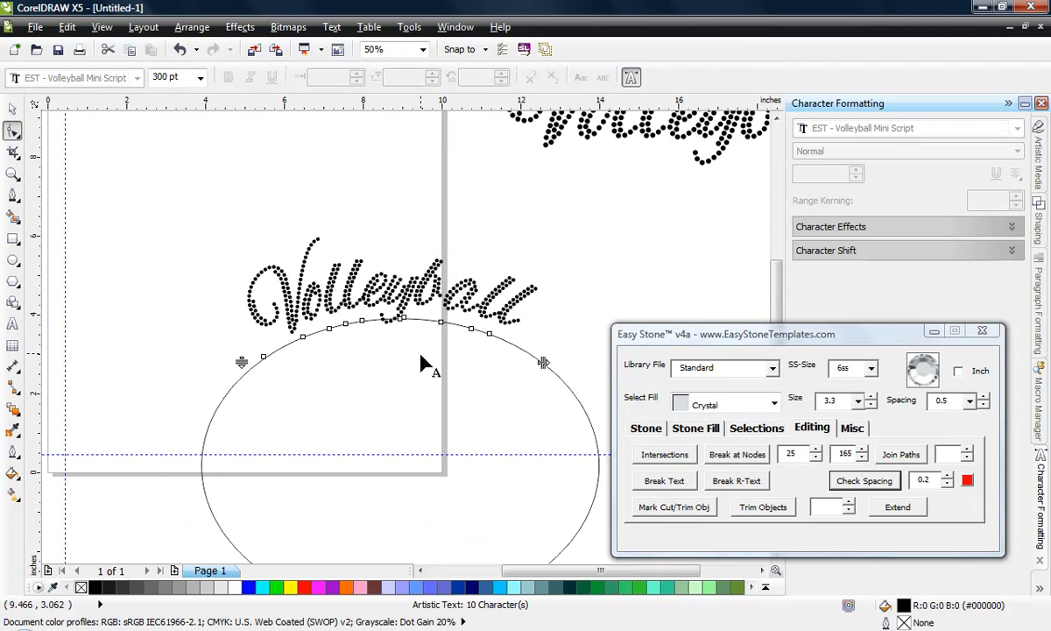
{"action": "left_click_drag", "start_coordinate": [527, 312], "coordinate": [524, 316]}
{"action": "scroll", "coordinate": [429, 332], "scroll_direction": "up", "scroll_amount": 1}
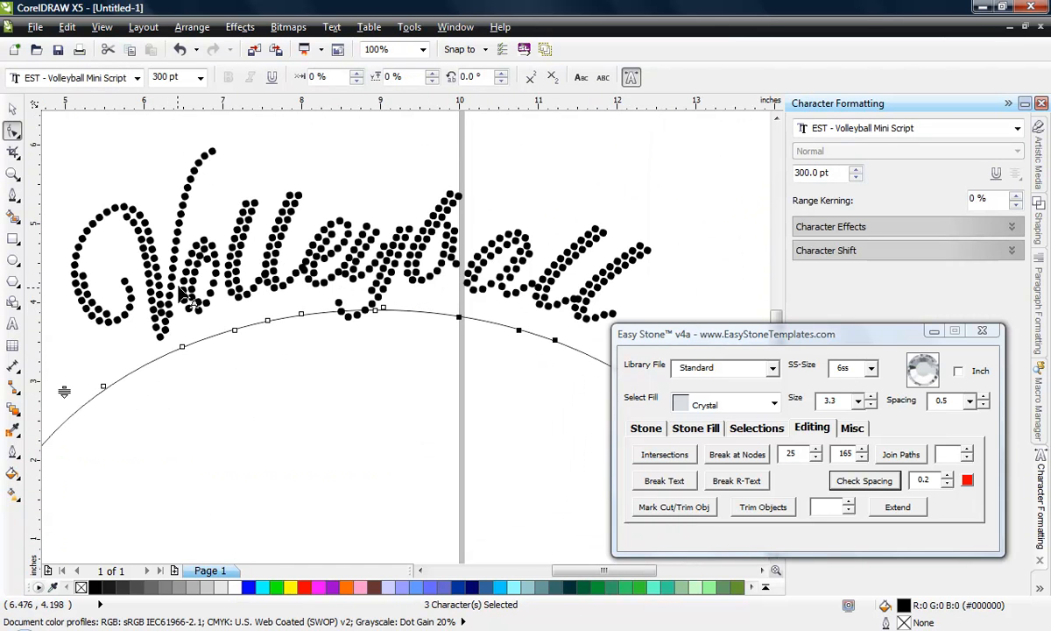
{"action": "scroll", "coordinate": [294, 295], "scroll_direction": "down", "scroll_amount": 2}
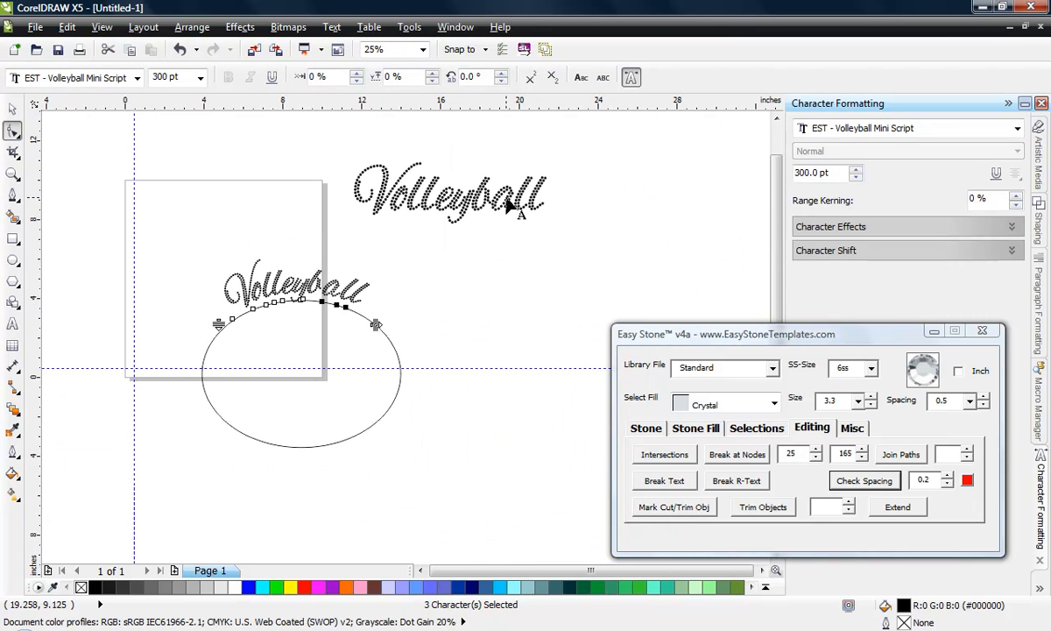
{"action": "scroll", "coordinate": [309, 308], "scroll_direction": "up", "scroll_amount": 1}
{"action": "scroll", "coordinate": [253, 241], "scroll_direction": "up", "scroll_amount": 2}
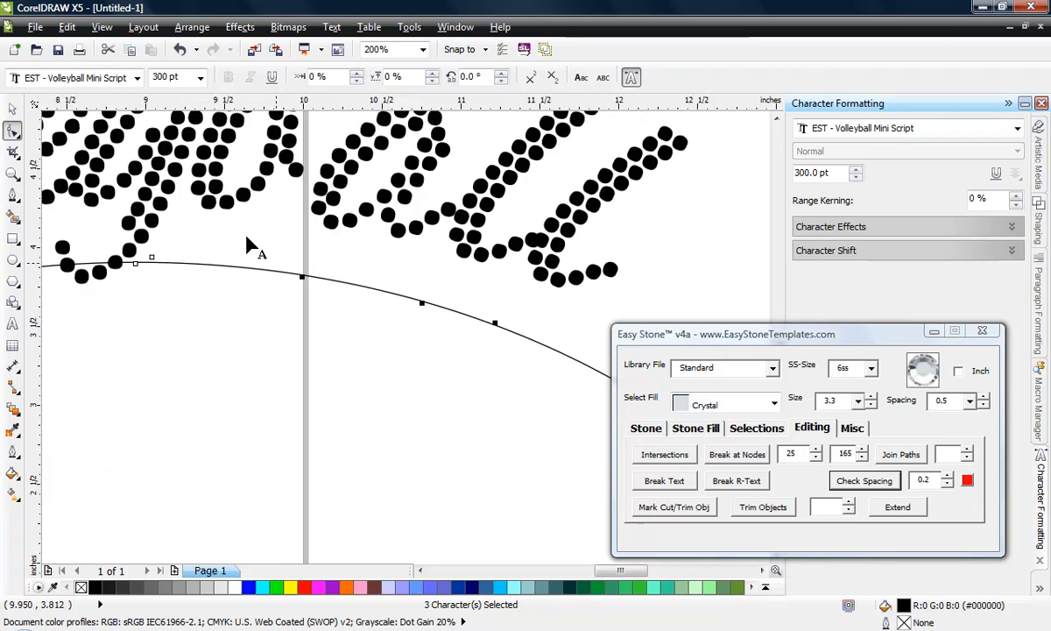
{"action": "scroll", "coordinate": [359, 430], "scroll_direction": "down", "scroll_amount": 1}
{"action": "scroll", "coordinate": [412, 438], "scroll_direction": "up", "scroll_amount": 1}
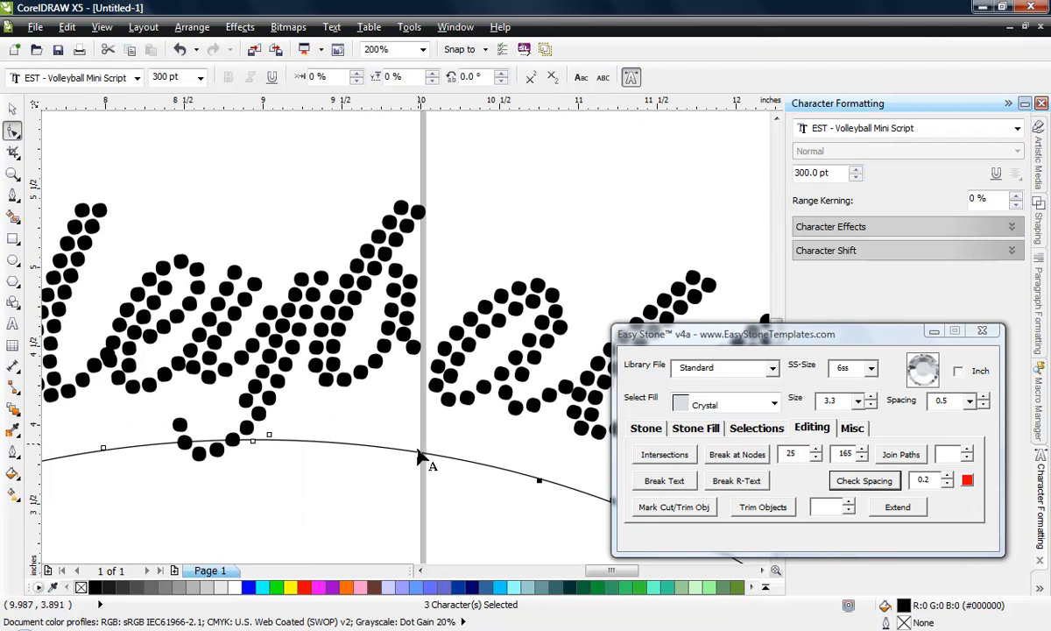
{"action": "scroll", "coordinate": [421, 466], "scroll_direction": "up", "scroll_amount": 1}
{"action": "left_click_drag", "start_coordinate": [417, 454], "coordinate": [385, 475]}
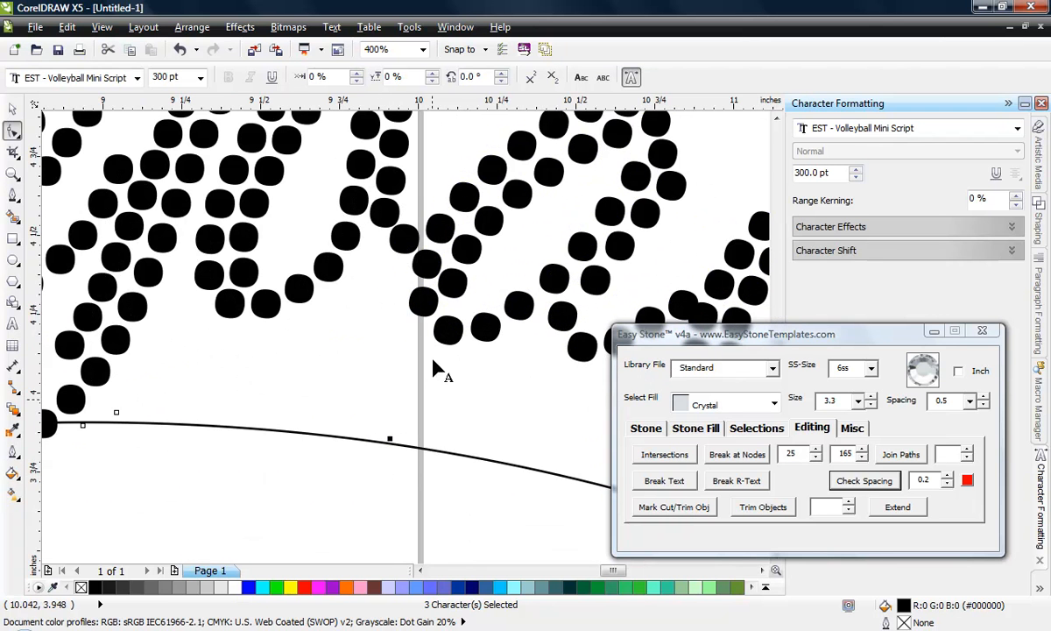
Step: Shift the final two l's slightly back along the ellipse, closer to the a
{"action": "scroll", "coordinate": [362, 264], "scroll_direction": "down", "scroll_amount": 1}
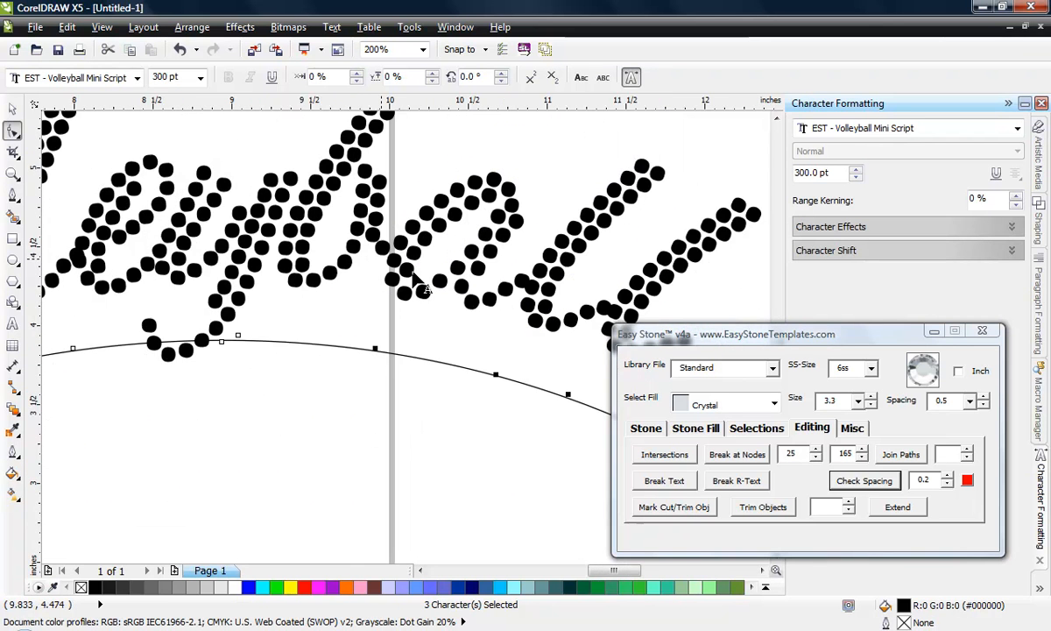
{"action": "scroll", "coordinate": [317, 258], "scroll_direction": "down", "scroll_amount": 1}
{"action": "scroll", "coordinate": [423, 359], "scroll_direction": "up", "scroll_amount": 1}
{"action": "left_click", "coordinate": [407, 387]}
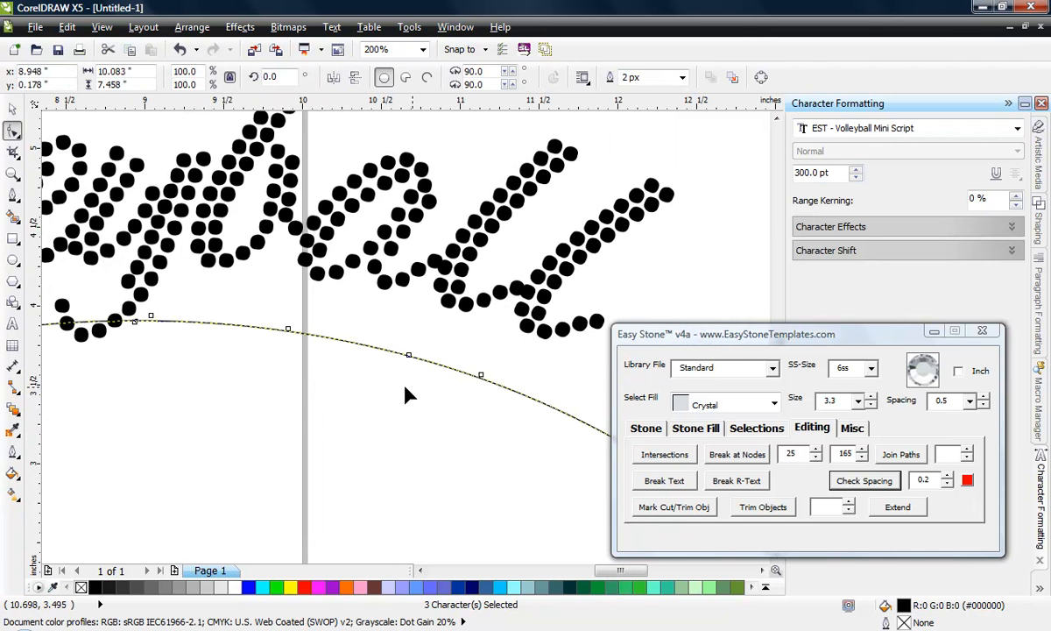
{"action": "left_click_drag", "start_coordinate": [395, 412], "coordinate": [415, 344]}
{"action": "scroll", "coordinate": [411, 352], "scroll_direction": "up", "scroll_amount": 1}
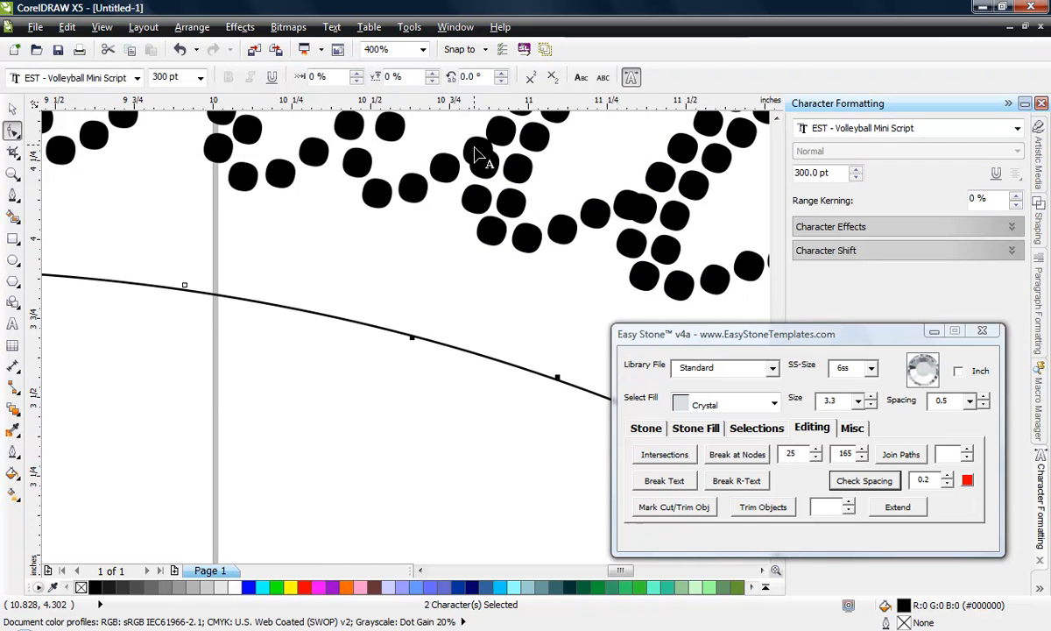
Step: Shift only the last l back along the ellipse so its stone lines up over the end stone of the preceding l
{"action": "scroll", "coordinate": [429, 333], "scroll_direction": "down", "scroll_amount": 1}
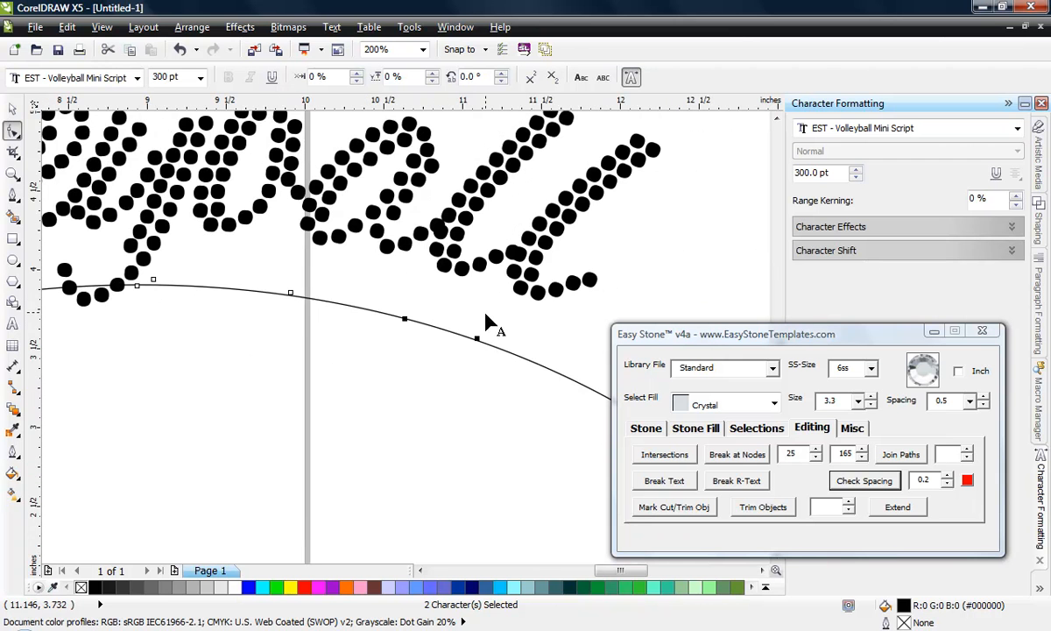
{"action": "left_click", "coordinate": [479, 341]}
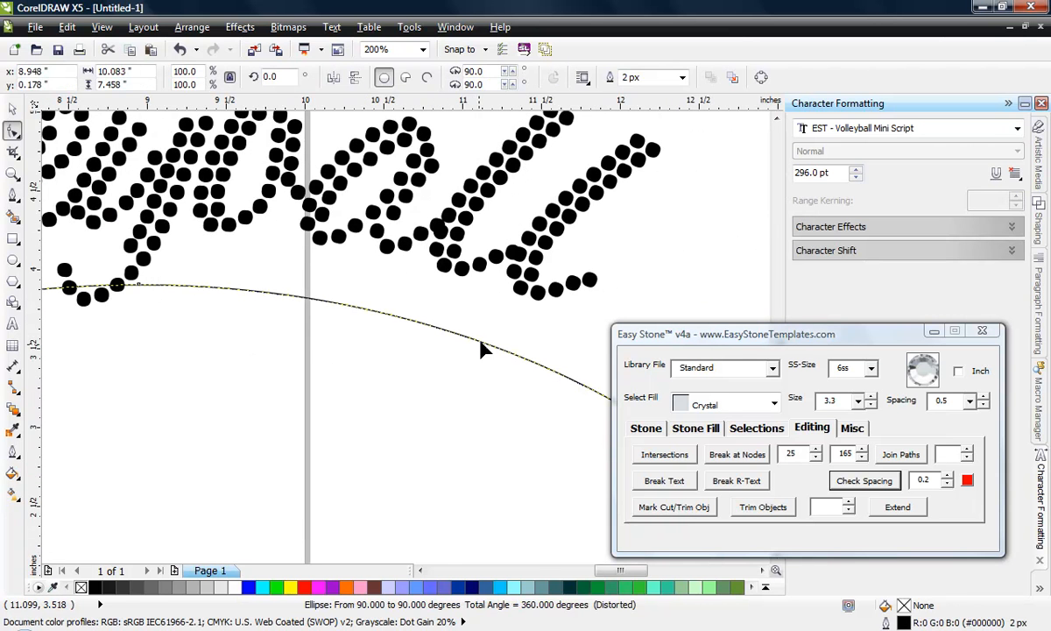
{"action": "left_click", "coordinate": [543, 298]}
{"action": "left_click", "coordinate": [479, 342]}
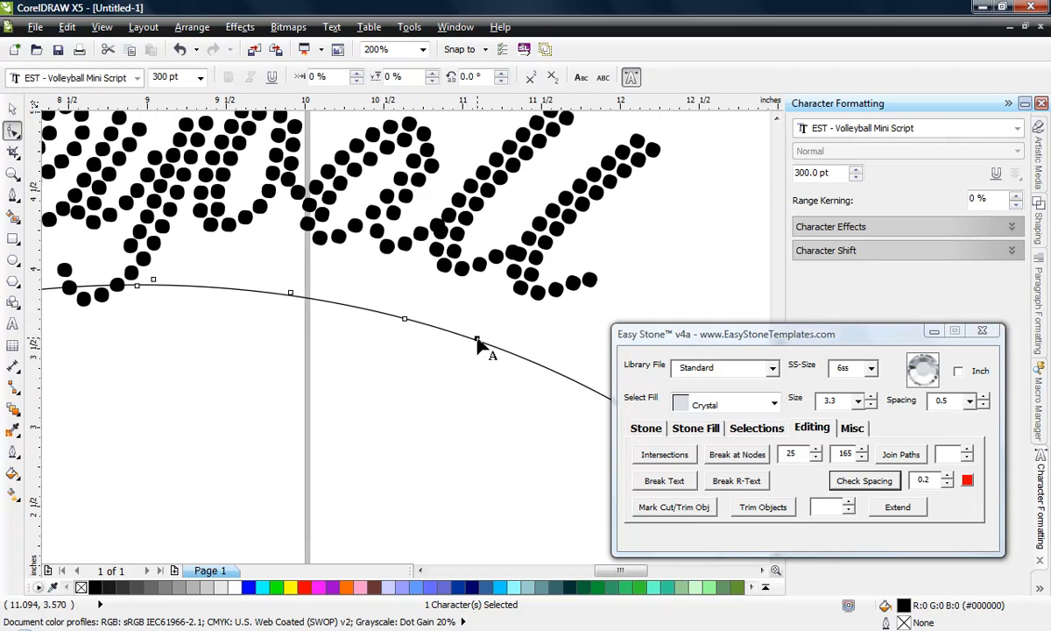
{"action": "scroll", "coordinate": [515, 337], "scroll_direction": "up", "scroll_amount": 1}
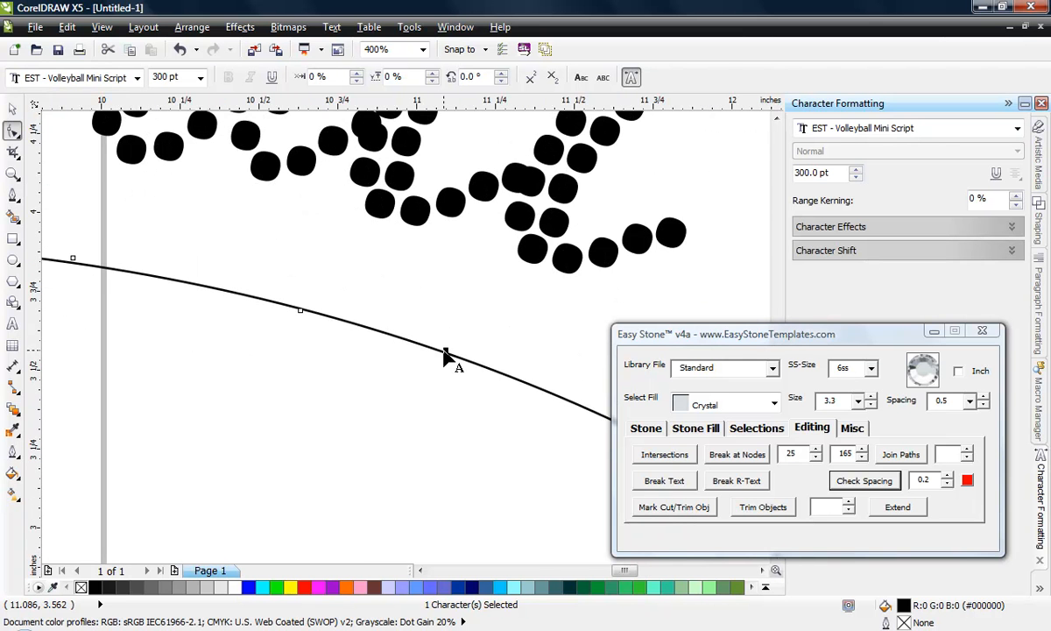
{"action": "mouse_move", "coordinate": [445, 357]}
{"action": "left_mouse_down"}
{"action": "mouse_move", "coordinate": [435, 348]}
{"action": "mouse_move", "coordinate": [420, 371]}
{"action": "mouse_move", "coordinate": [441, 350]}
{"action": "left_mouse_up"}
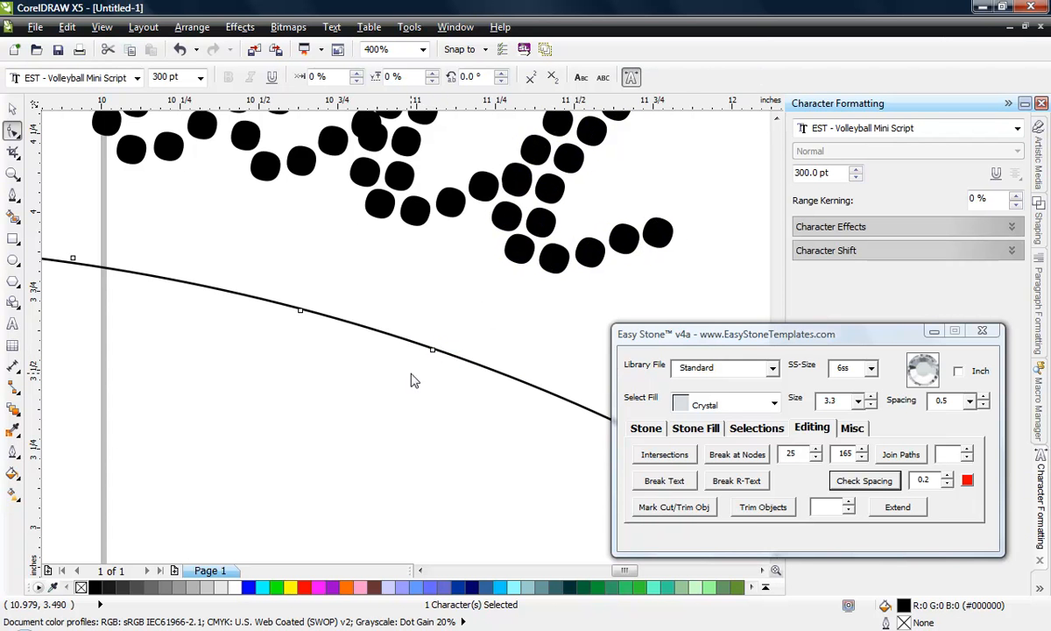
{"action": "left_click", "coordinate": [412, 376]}
Step: With the Pick tool, slide the whole curved Volleyball text along the ellipse to an offset of about 0.342 inches
{"action": "scroll", "coordinate": [486, 327], "scroll_direction": "down", "scroll_amount": 3}
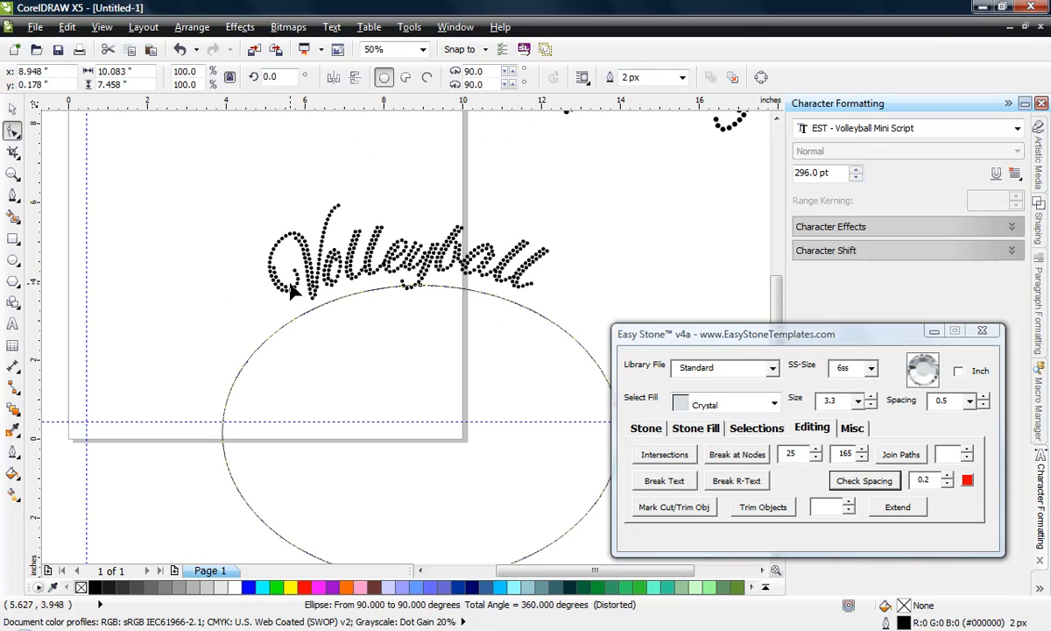
{"action": "left_click", "coordinate": [13, 109]}
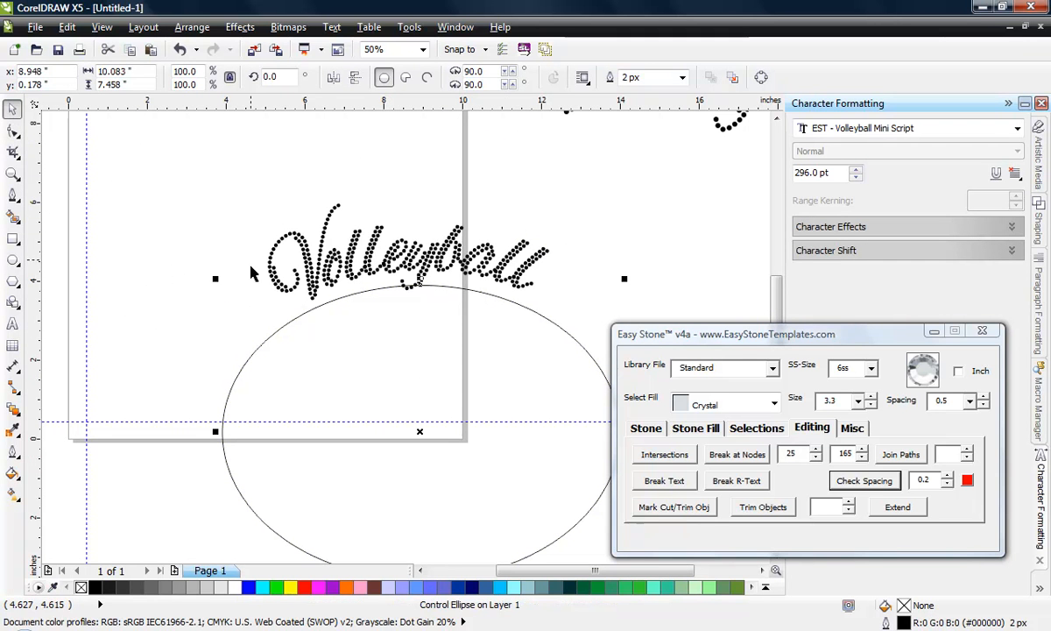
{"action": "left_click", "coordinate": [93, 164]}
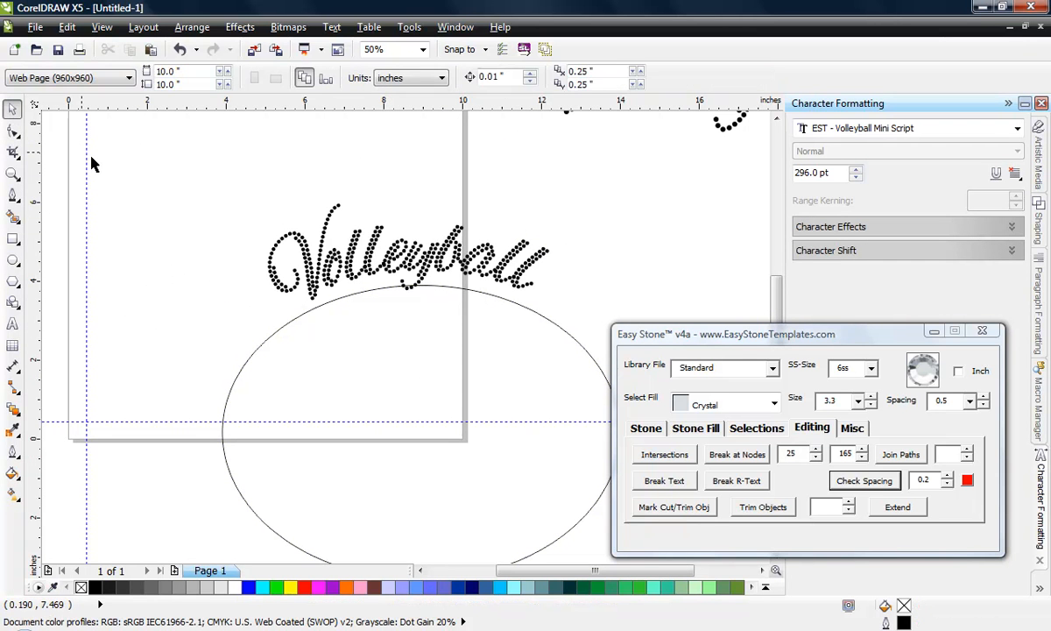
{"action": "left_click", "coordinate": [310, 264]}
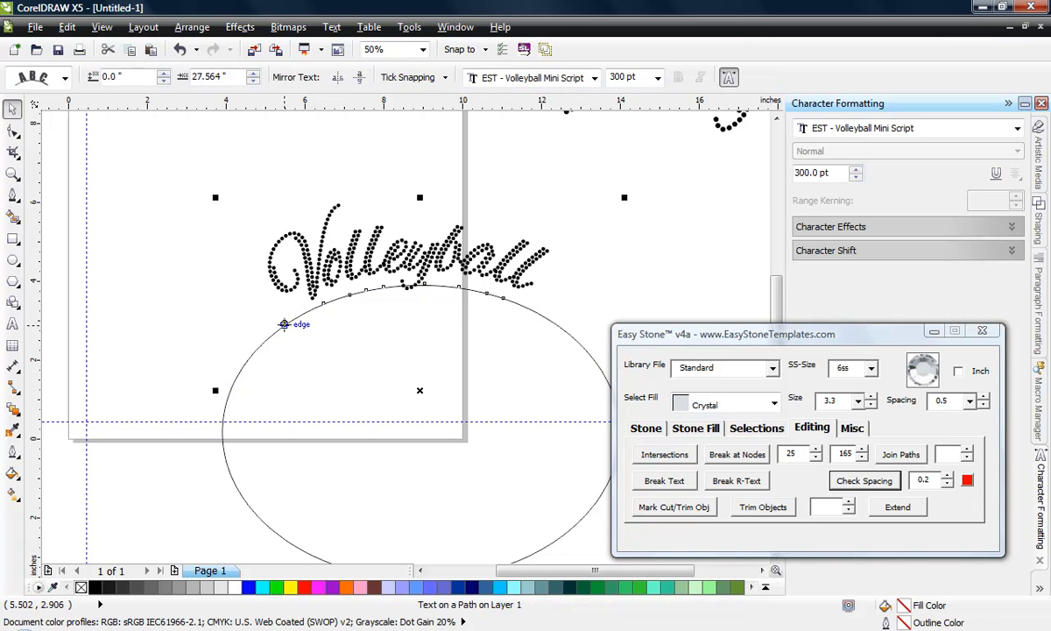
{"action": "left_click_drag", "start_coordinate": [284, 325], "coordinate": [303, 311]}
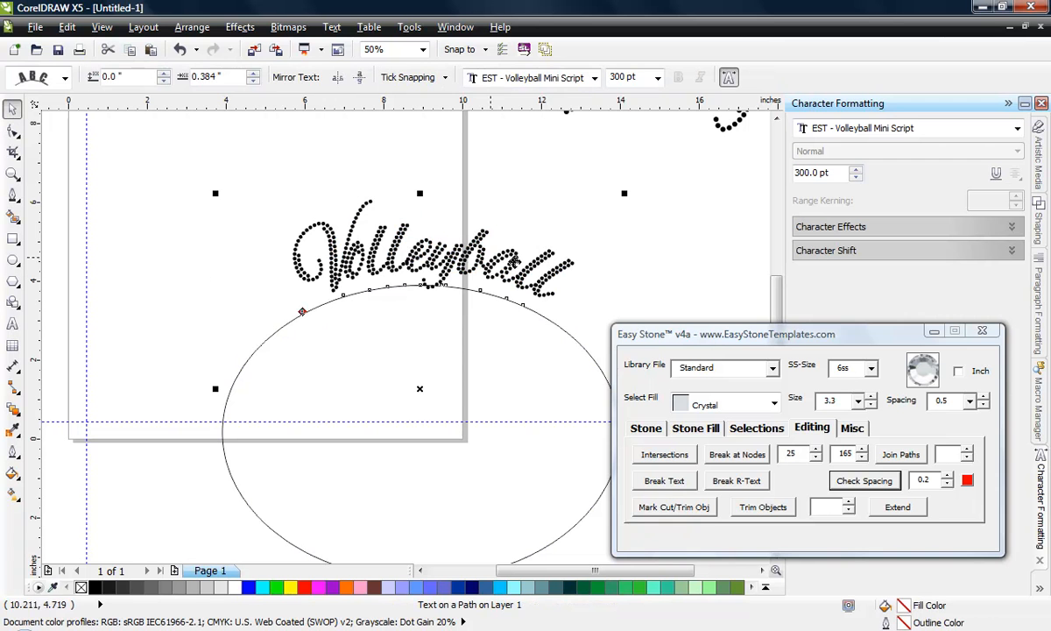
{"action": "mouse_move", "coordinate": [300, 314]}
{"action": "left_mouse_down"}
{"action": "mouse_move", "coordinate": [284, 299]}
{"action": "mouse_move", "coordinate": [287, 325]}
{"action": "left_mouse_up"}
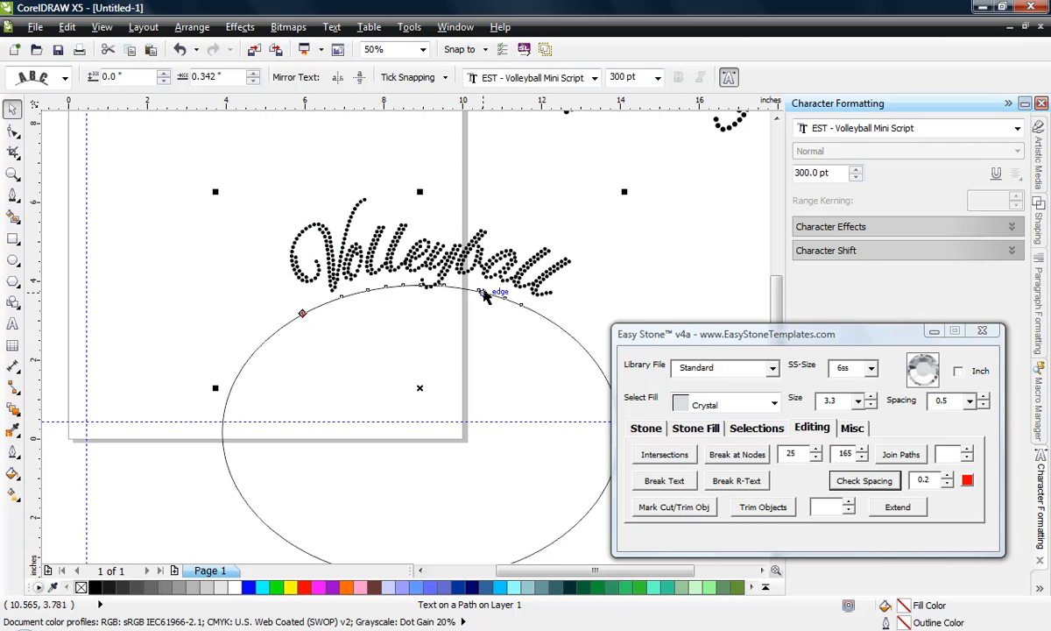
{"action": "left_click", "coordinate": [211, 242]}
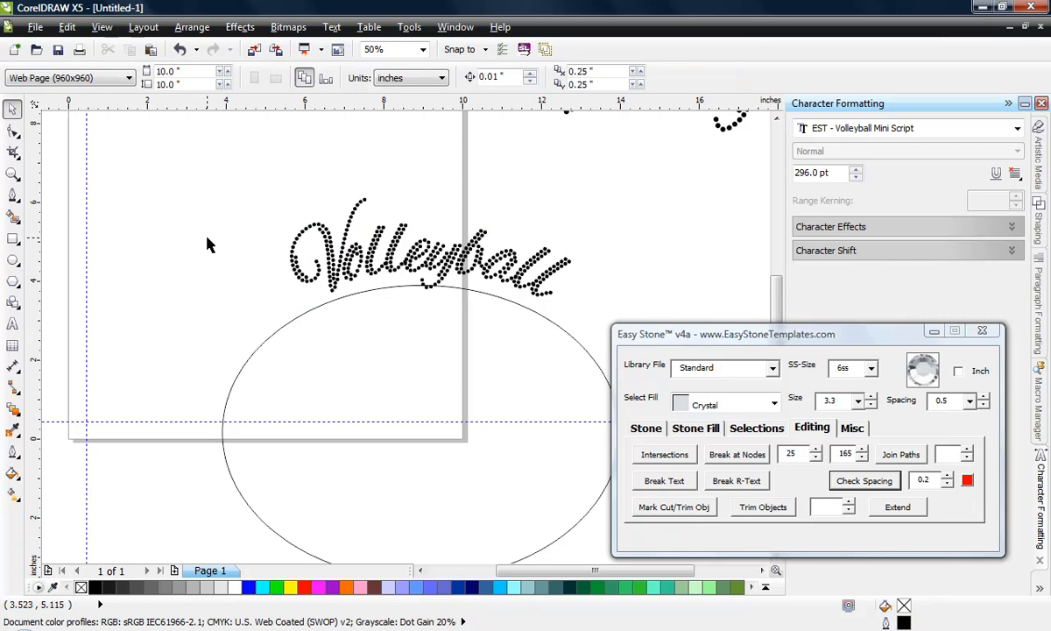
Step: Convert the curved Volleyball text above the ellipse to curves
{"action": "scroll", "coordinate": [211, 242], "scroll_direction": "down", "scroll_amount": 1}
{"action": "scroll", "coordinate": [283, 254], "scroll_direction": "up", "scroll_amount": 1}
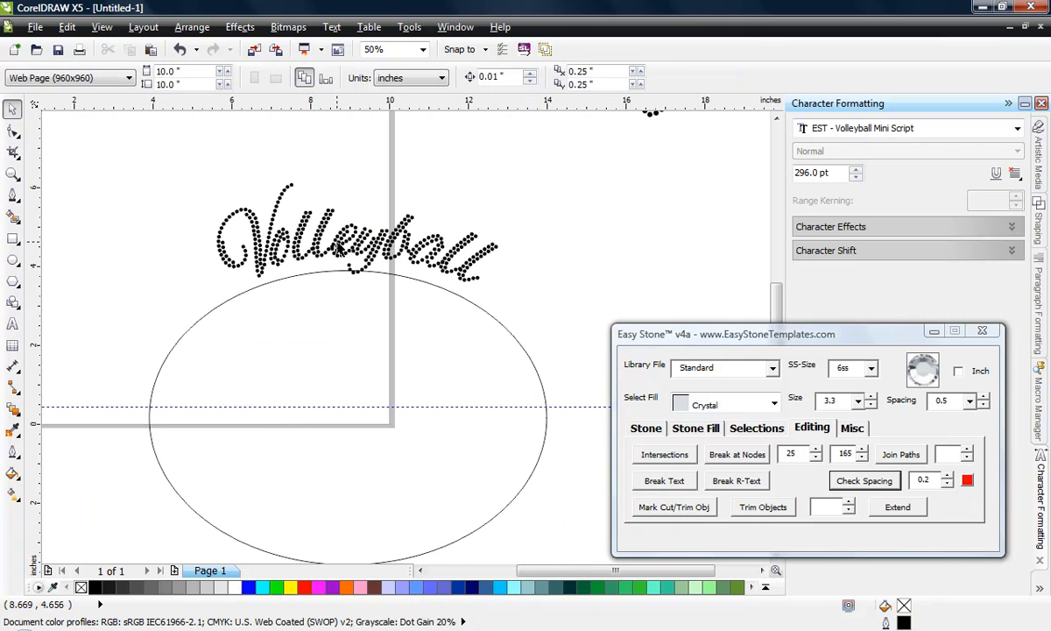
{"action": "left_click", "coordinate": [343, 252]}
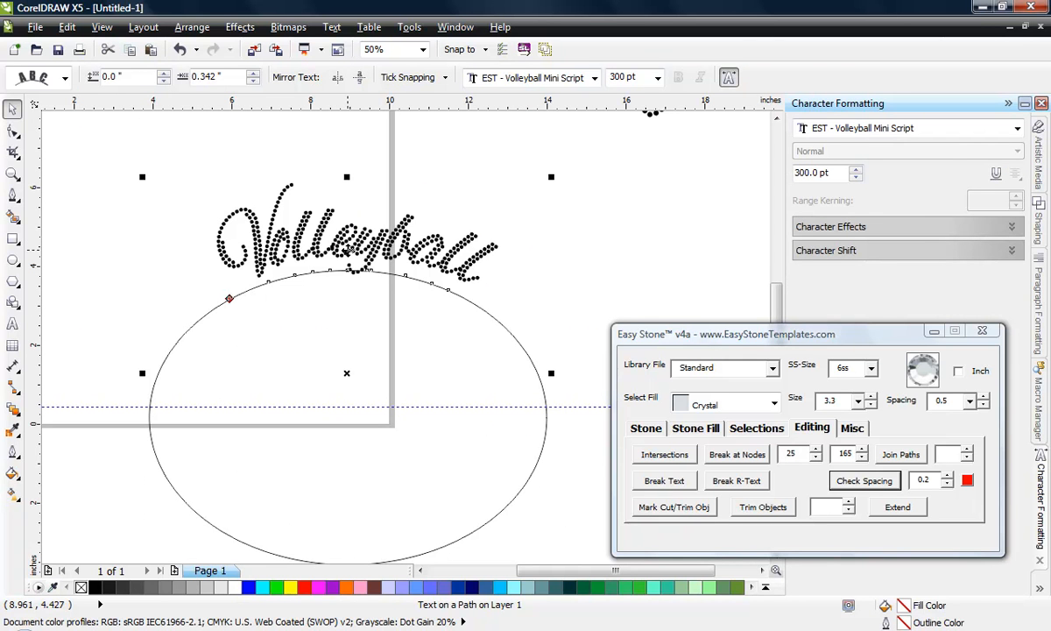
{"action": "right_click", "coordinate": [348, 250]}
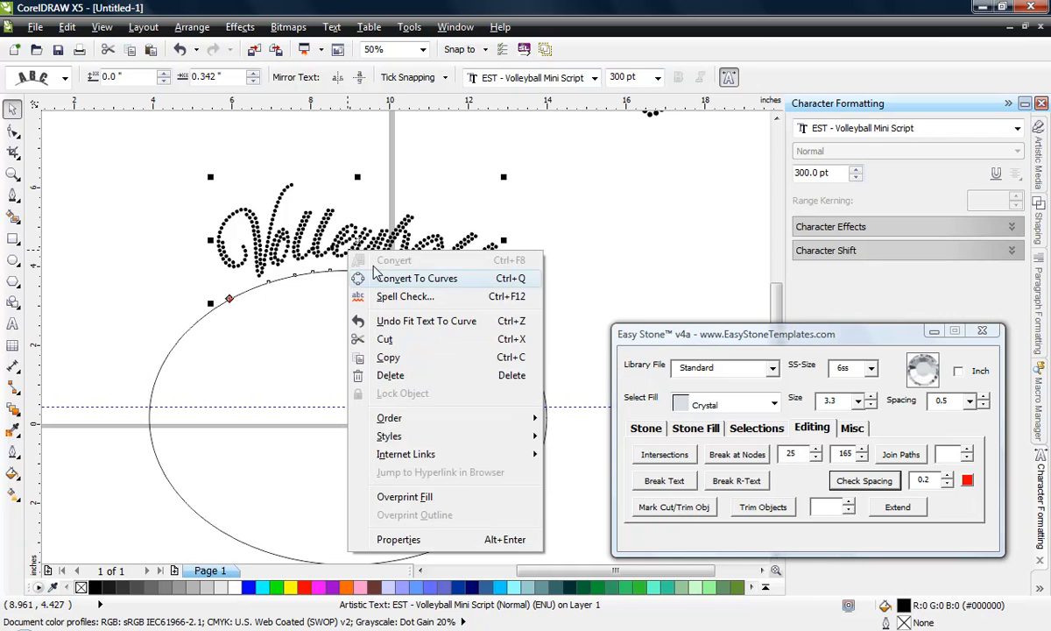
{"action": "left_click", "coordinate": [505, 182]}
{"action": "left_click", "coordinate": [423, 183]}
{"action": "right_click", "coordinate": [401, 231]}
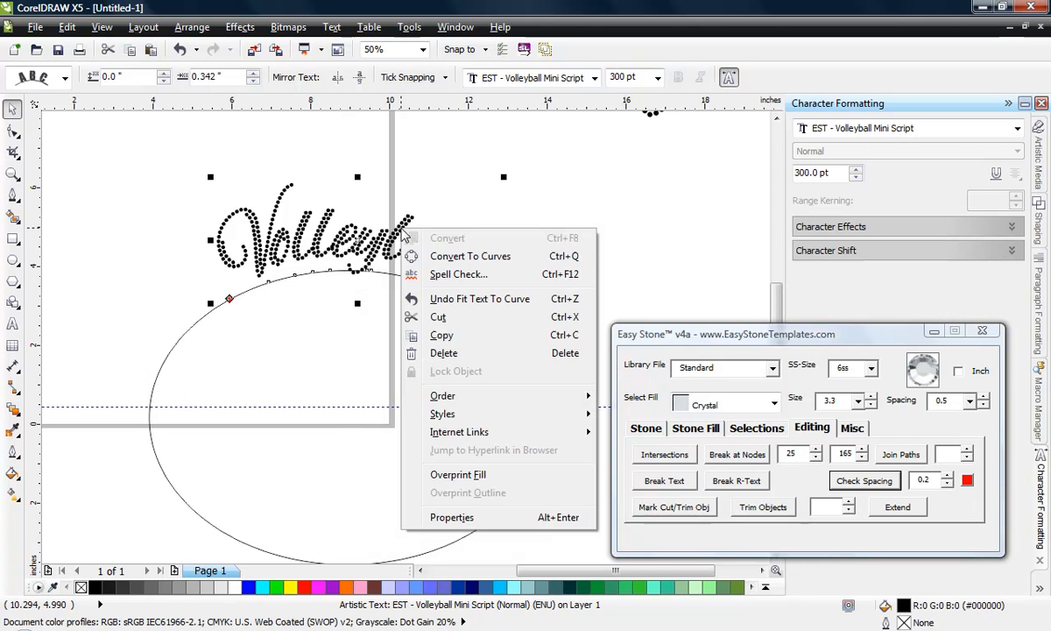
{"action": "left_click", "coordinate": [514, 263]}
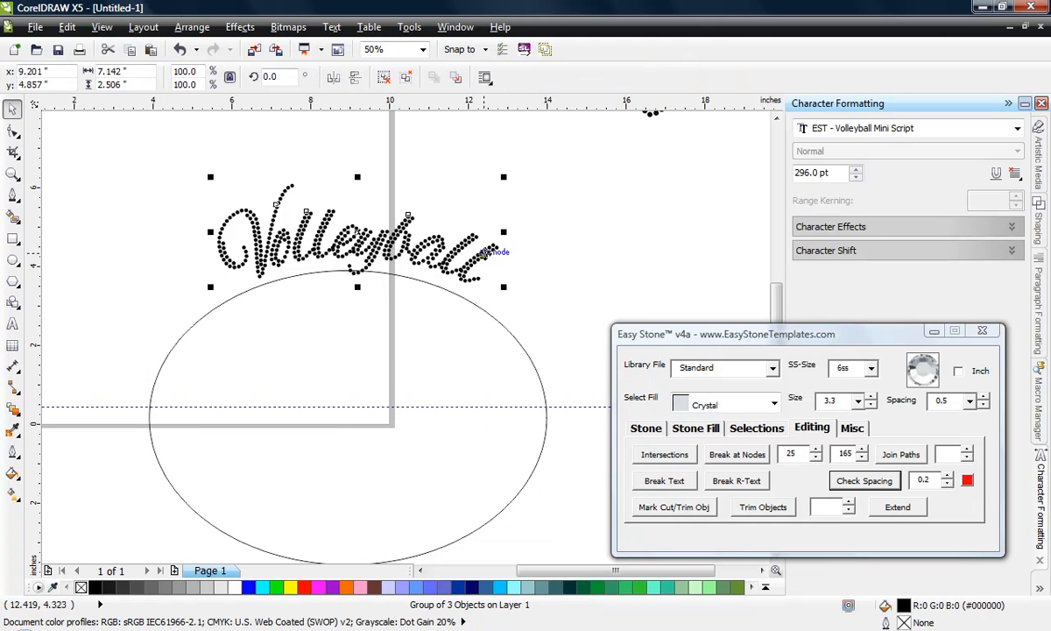
Step: Delete the guide ellipse beneath the curved Volleyball text
{"action": "left_click", "coordinate": [515, 297]}
{"action": "left_click", "coordinate": [498, 322]}
{"action": "left_click_drag", "start_coordinate": [498, 321], "coordinate": [468, 370]}
{"action": "key", "text": "Delete"}
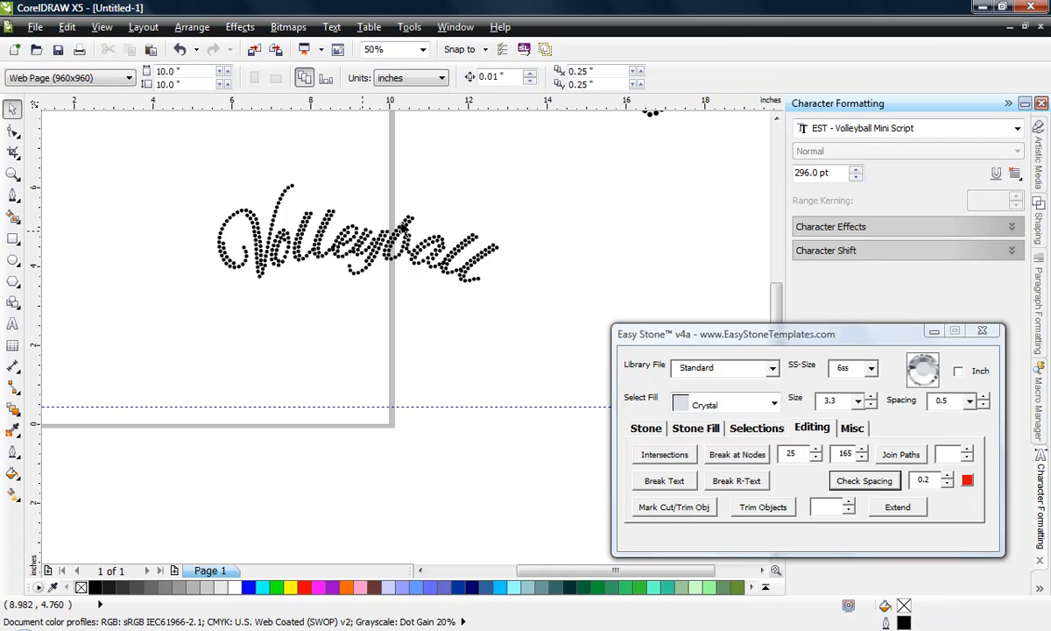
Step: Move the whole curved Volleyball design off the page to just below the straight version
{"action": "scroll", "coordinate": [343, 299], "scroll_direction": "down", "scroll_amount": 2}
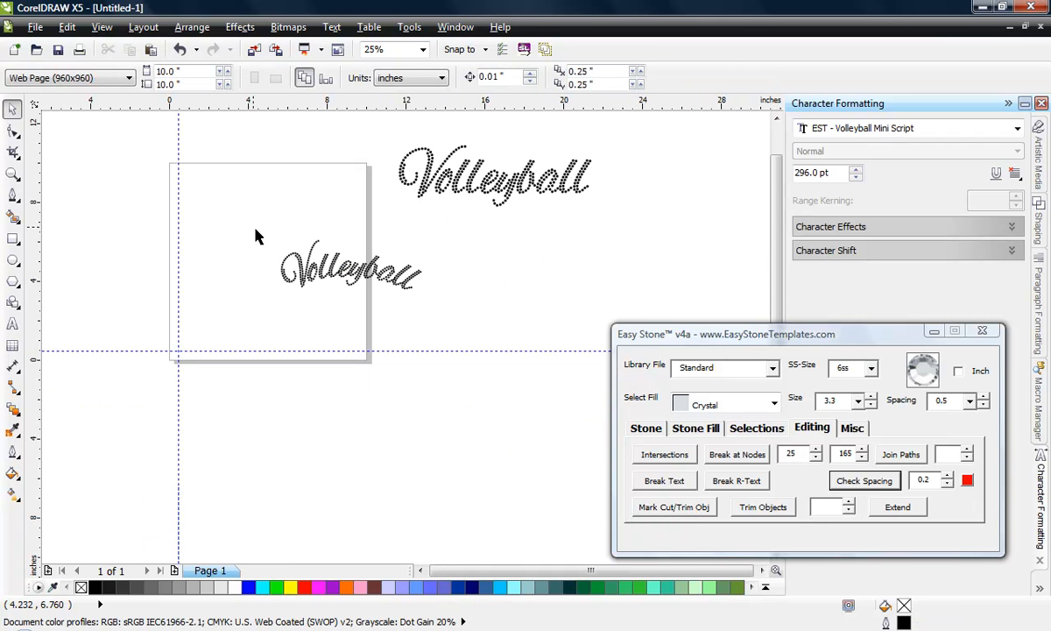
{"action": "left_click_drag", "start_coordinate": [253, 230], "coordinate": [493, 312]}
{"action": "left_click_drag", "start_coordinate": [390, 276], "coordinate": [520, 267]}
{"action": "scroll", "coordinate": [521, 267], "scroll_direction": "up", "scroll_amount": 1}
{"action": "left_click", "coordinate": [453, 299]}
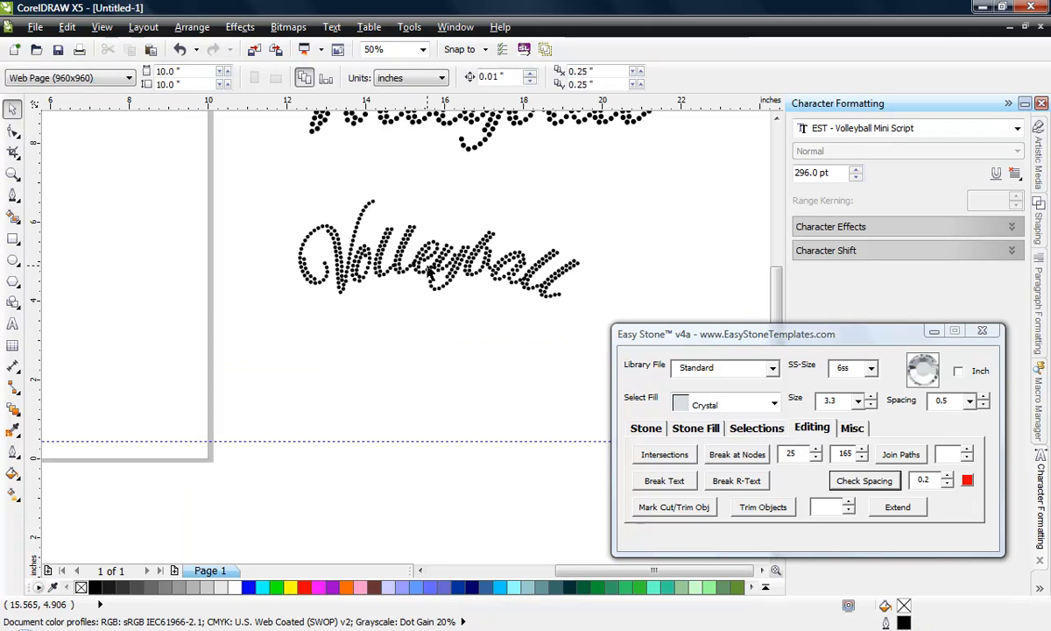
Step: Break the curved Volleyball group into individual stones with Break R-Text
{"action": "left_click", "coordinate": [300, 279]}
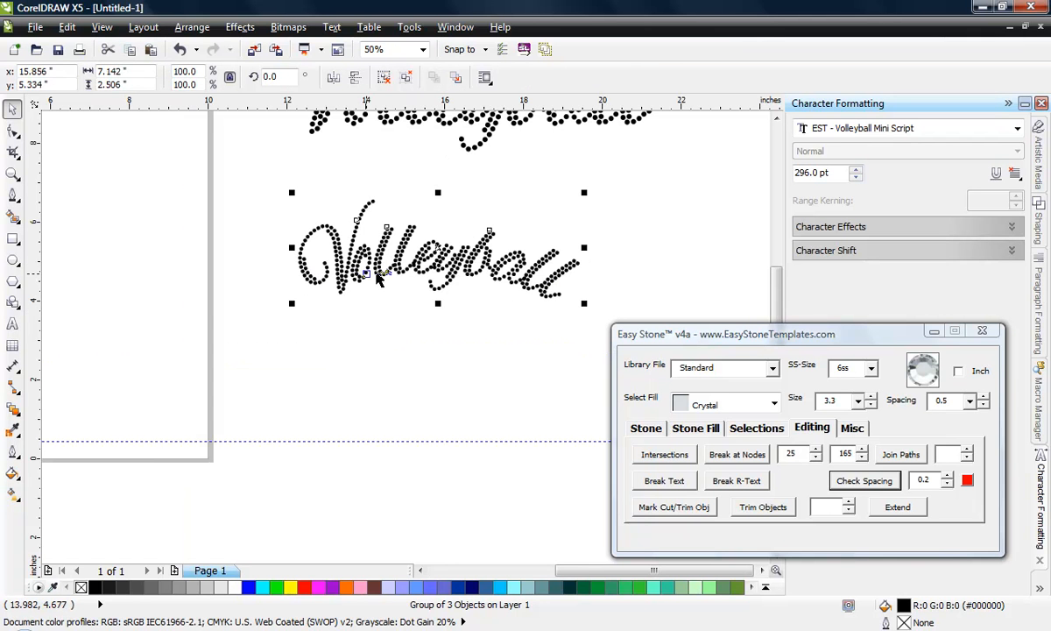
{"action": "left_click", "coordinate": [807, 434]}
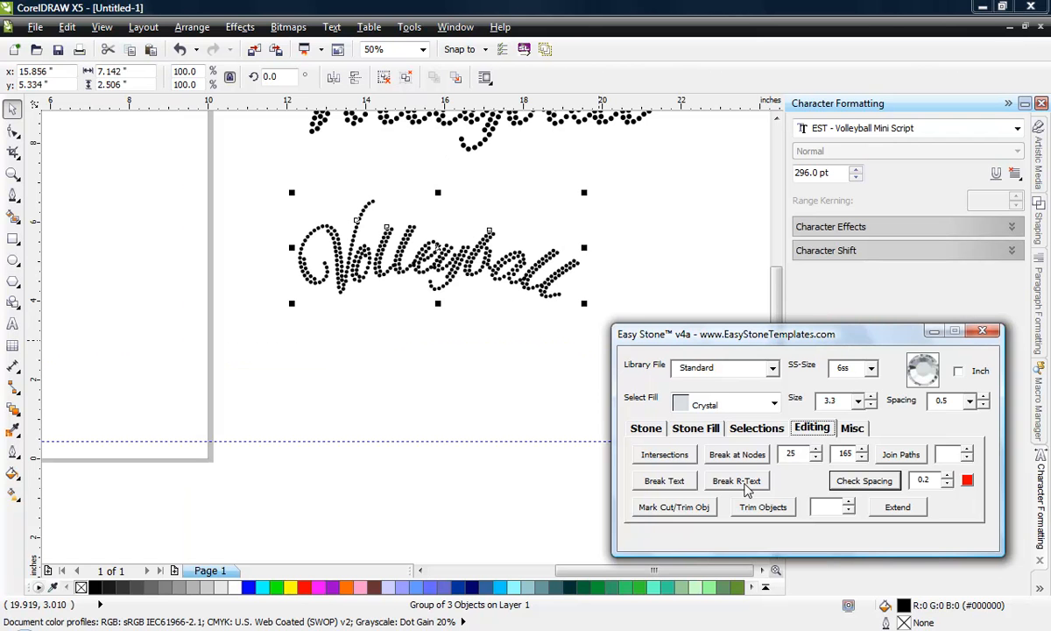
{"action": "left_click", "coordinate": [746, 489]}
{"action": "left_click", "coordinate": [432, 303]}
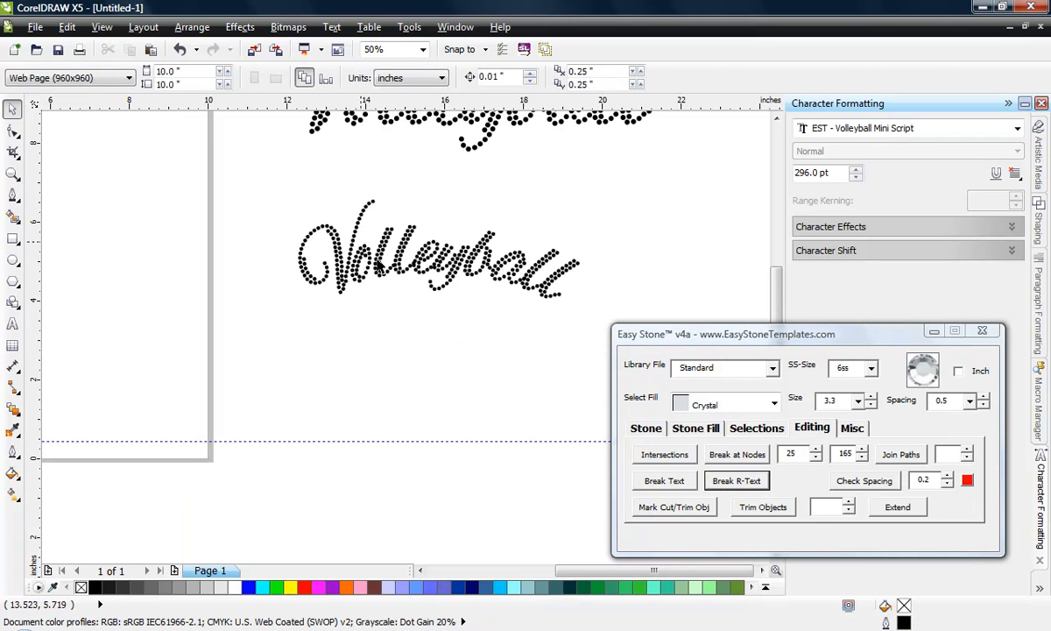
Step: Select a single stone in the o to check that the stones are now separate objects
{"action": "scroll", "coordinate": [368, 278], "scroll_direction": "up", "scroll_amount": 2}
{"action": "left_click", "coordinate": [344, 263]}
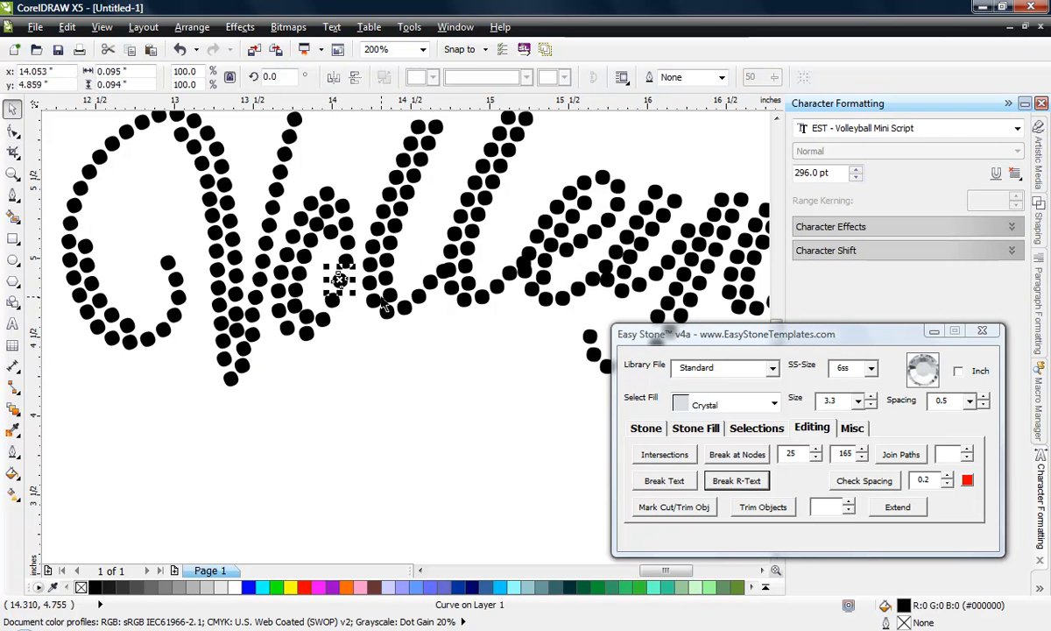
{"action": "left_click_drag", "start_coordinate": [340, 275], "coordinate": [375, 298]}
{"action": "left_click", "coordinate": [356, 355]}
{"action": "scroll", "coordinate": [348, 308], "scroll_direction": "down", "scroll_amount": 2}
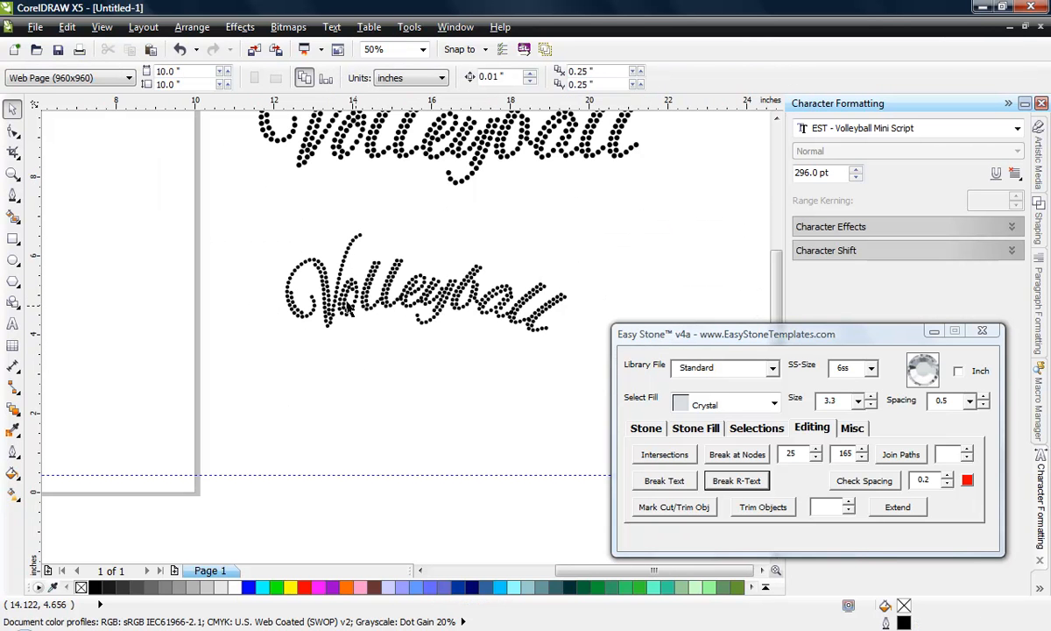
Step: Enlarge the curved Volleyball design to about 9.691 inches wide and run Resize/Replace on its stones with 6ss Crystal, size 3.3
{"action": "scroll", "coordinate": [350, 272], "scroll_direction": "down", "scroll_amount": 1}
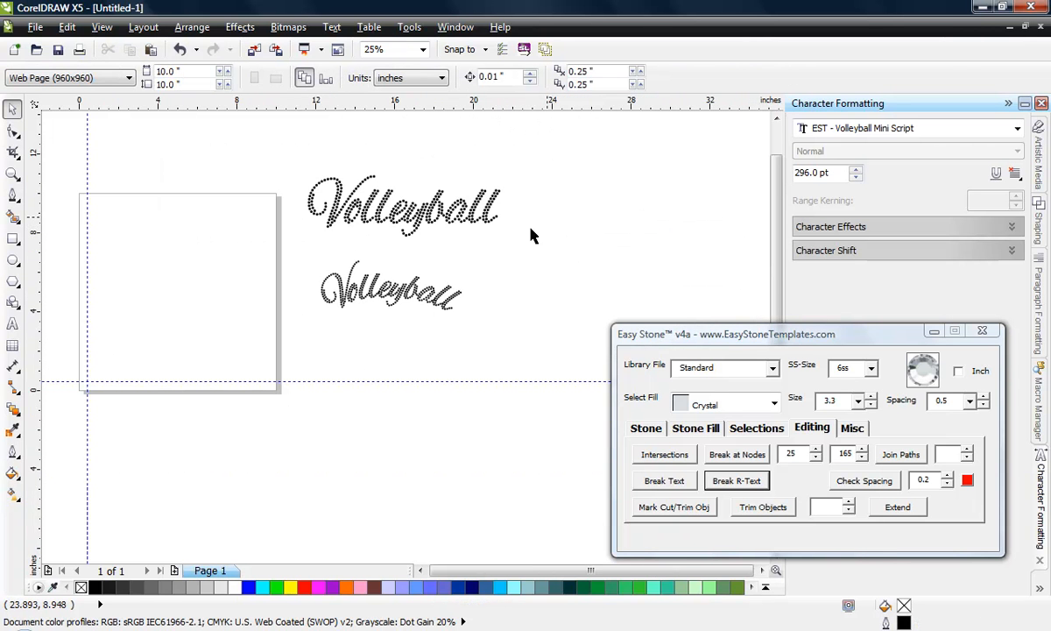
{"action": "mouse_move", "coordinate": [438, 333]}
{"action": "left_mouse_down"}
{"action": "mouse_move", "coordinate": [493, 352]}
{"action": "mouse_move", "coordinate": [473, 325]}
{"action": "mouse_move", "coordinate": [544, 383]}
{"action": "mouse_move", "coordinate": [503, 379]}
{"action": "mouse_move", "coordinate": [522, 355]}
{"action": "mouse_move", "coordinate": [516, 347]}
{"action": "left_mouse_up"}
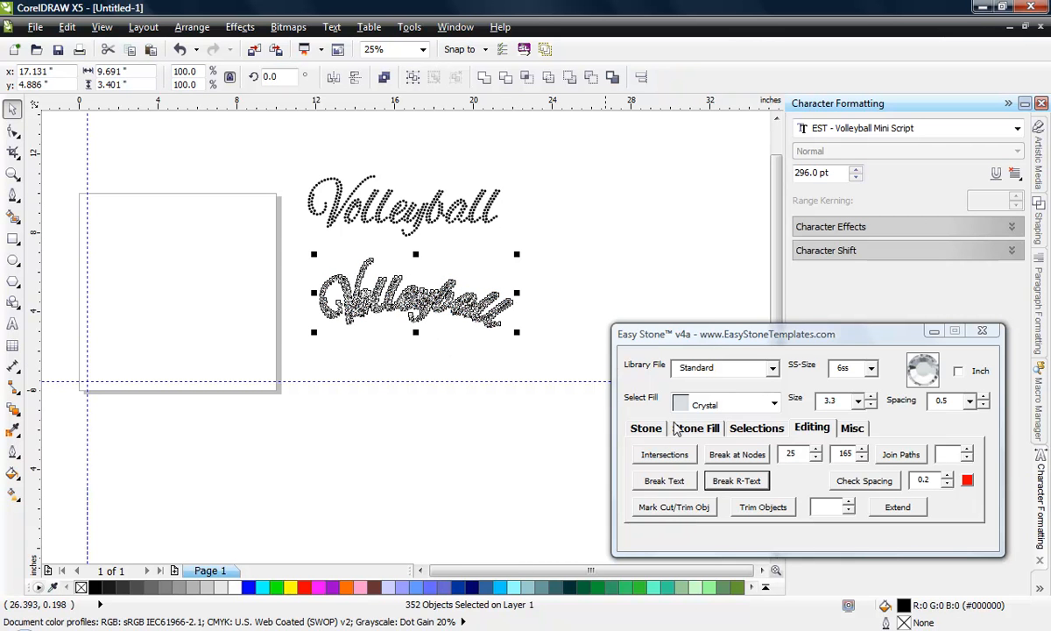
{"action": "left_click", "coordinate": [648, 428]}
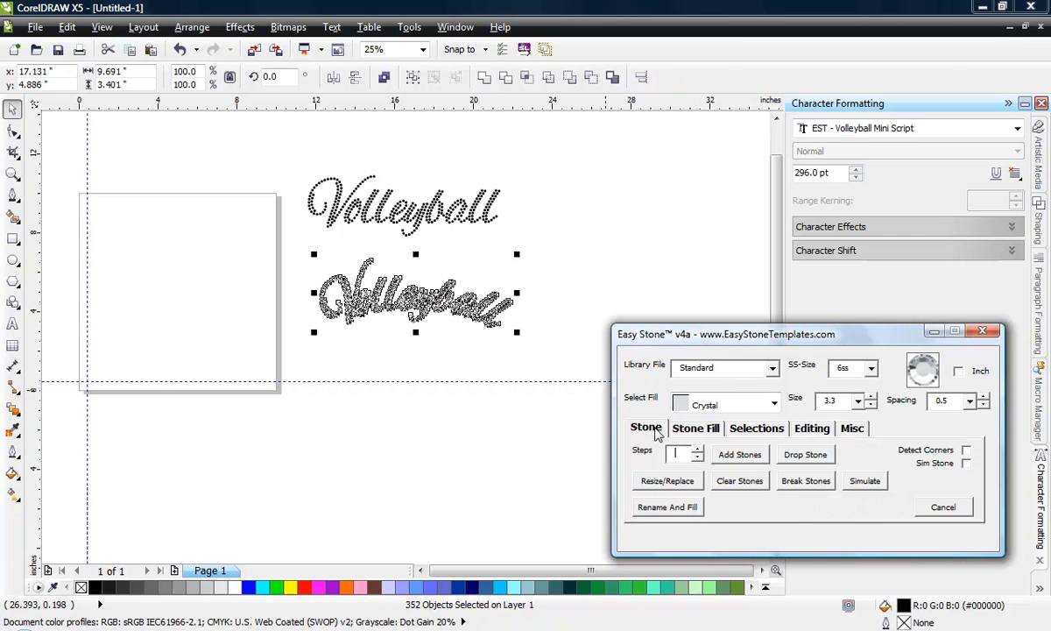
{"action": "left_click", "coordinate": [668, 481]}
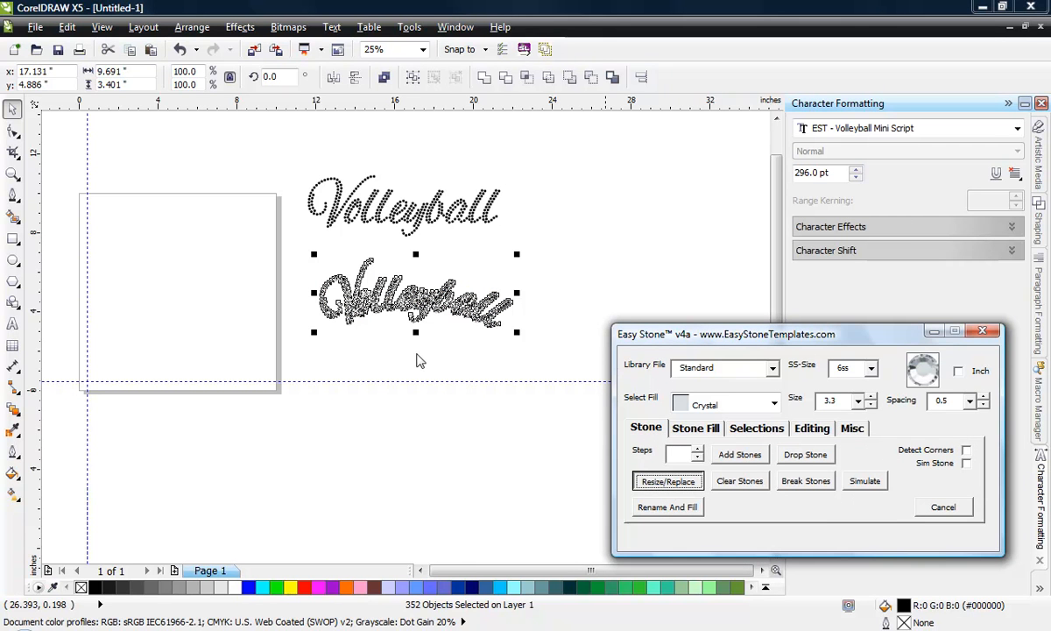
Step: Check the spacing of all curved Volleyball stones at 0.2 tolerance, filling the too-close ones red and deleting exact overlaps
{"action": "scroll", "coordinate": [333, 313], "scroll_direction": "up", "scroll_amount": 5}
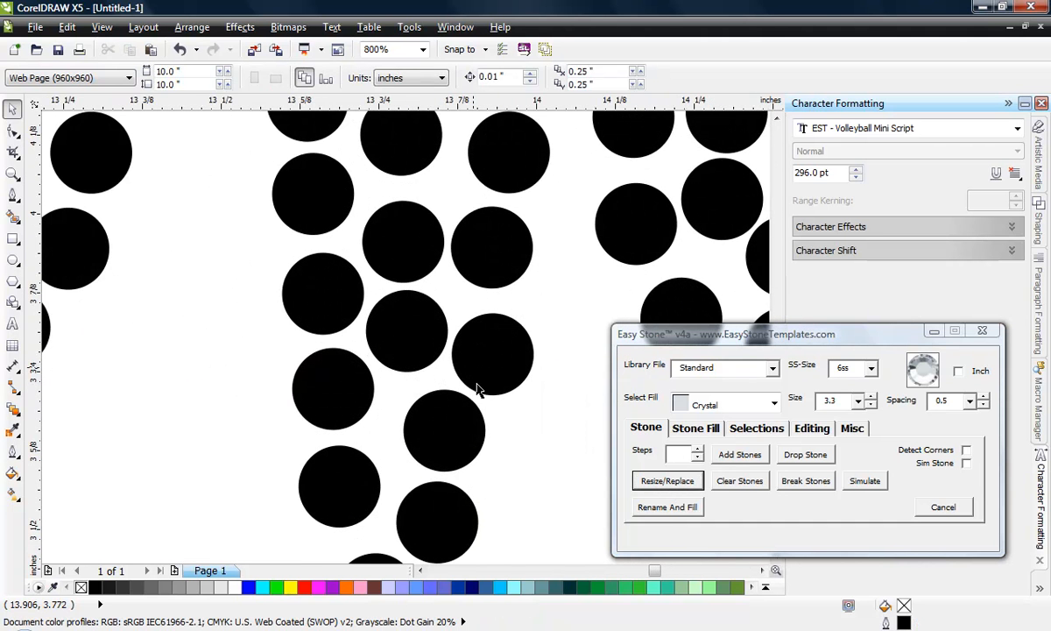
{"action": "scroll", "coordinate": [123, 317], "scroll_direction": "down", "scroll_amount": 2}
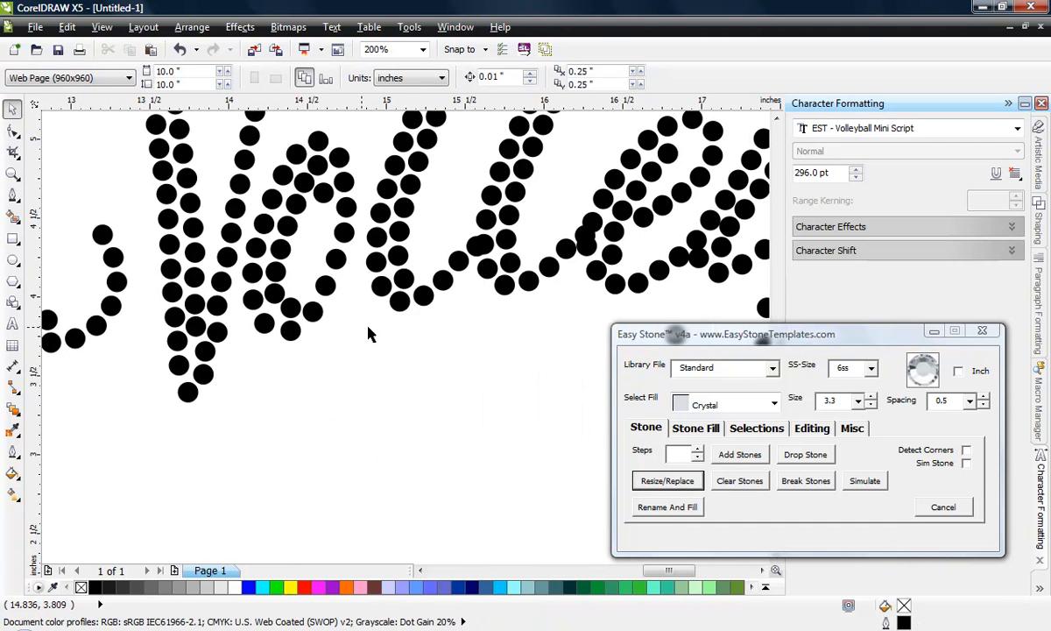
{"action": "scroll", "coordinate": [368, 333], "scroll_direction": "down", "scroll_amount": 1}
{"action": "scroll", "coordinate": [263, 219], "scroll_direction": "up", "scroll_amount": 1}
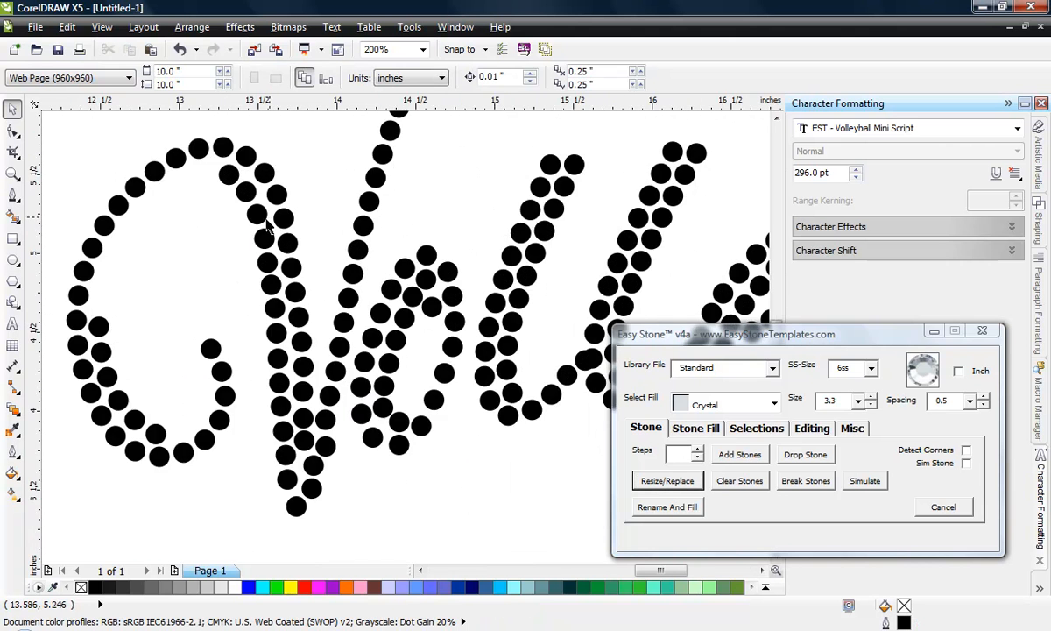
{"action": "scroll", "coordinate": [219, 248], "scroll_direction": "down", "scroll_amount": 2}
{"action": "left_click_drag", "start_coordinate": [124, 186], "coordinate": [573, 377]}
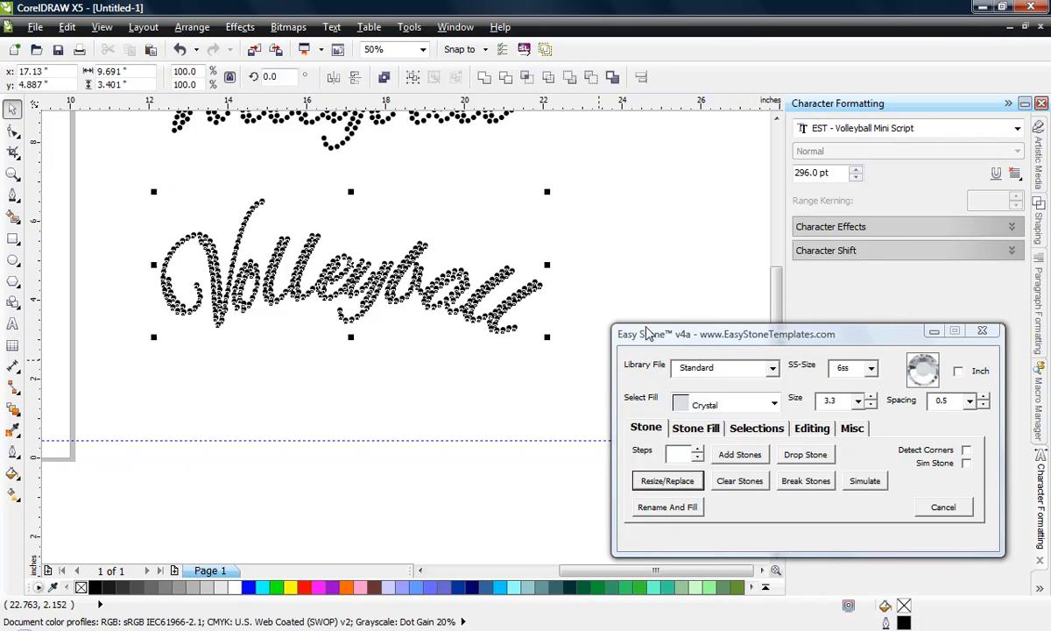
{"action": "left_click", "coordinate": [812, 427]}
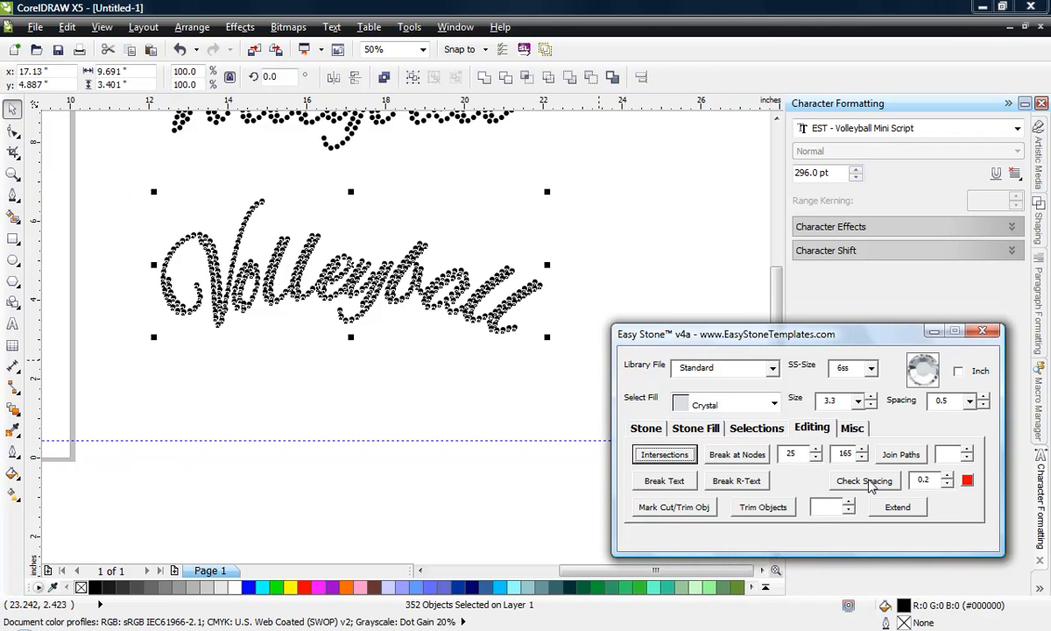
{"action": "left_click", "coordinate": [862, 481]}
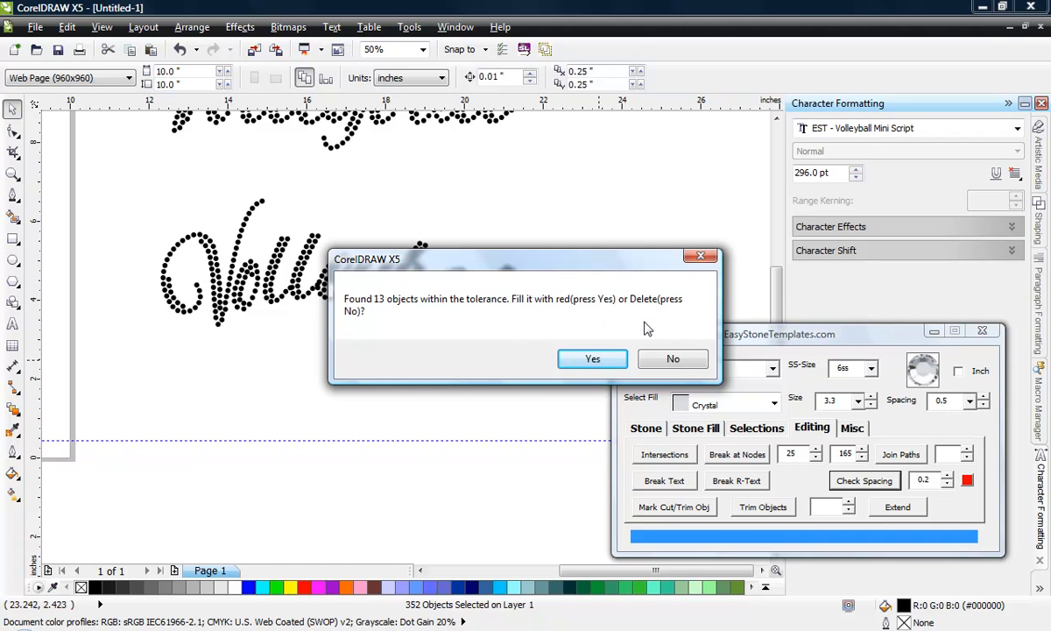
{"action": "left_click", "coordinate": [583, 355]}
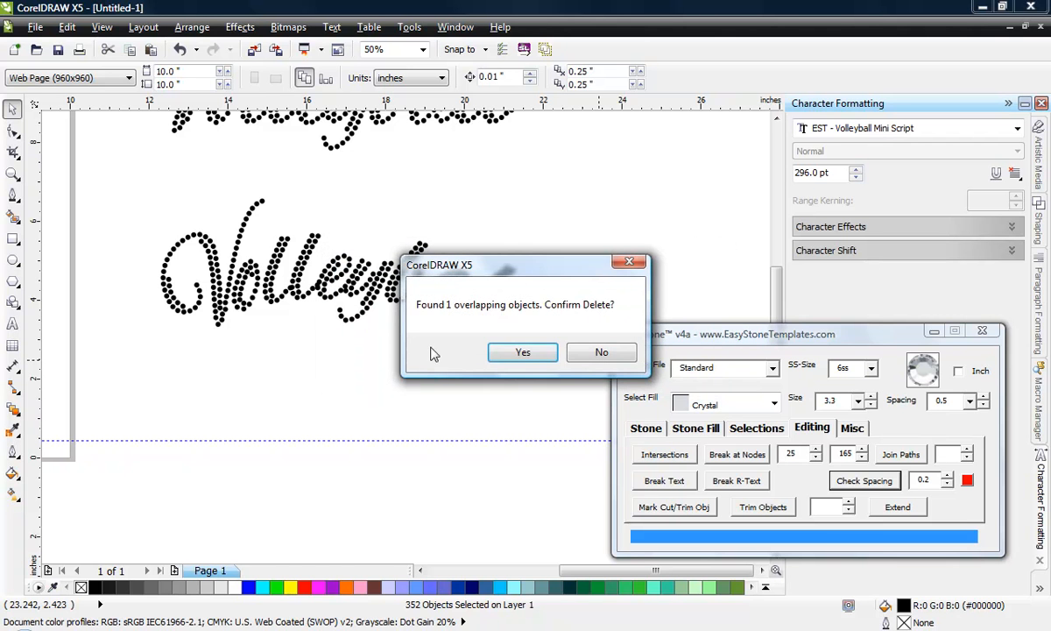
{"action": "left_click", "coordinate": [534, 353]}
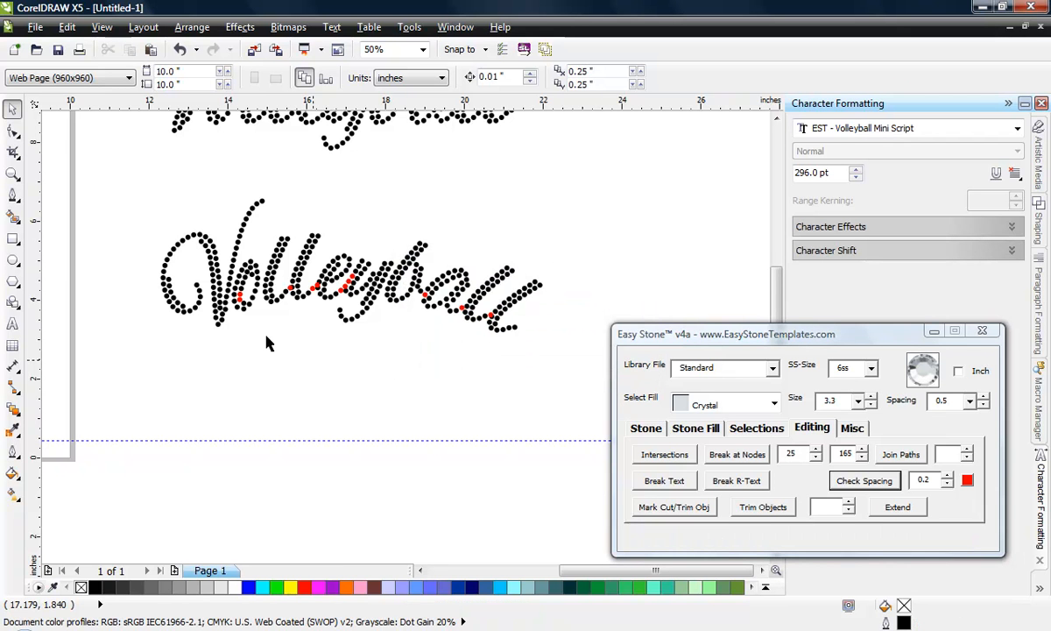
Step: Delete the red stone that overlaps a black one where the first l joins the second l
{"action": "scroll", "coordinate": [272, 333], "scroll_direction": "up", "scroll_amount": 3}
{"action": "scroll", "coordinate": [368, 289], "scroll_direction": "up", "scroll_amount": 1}
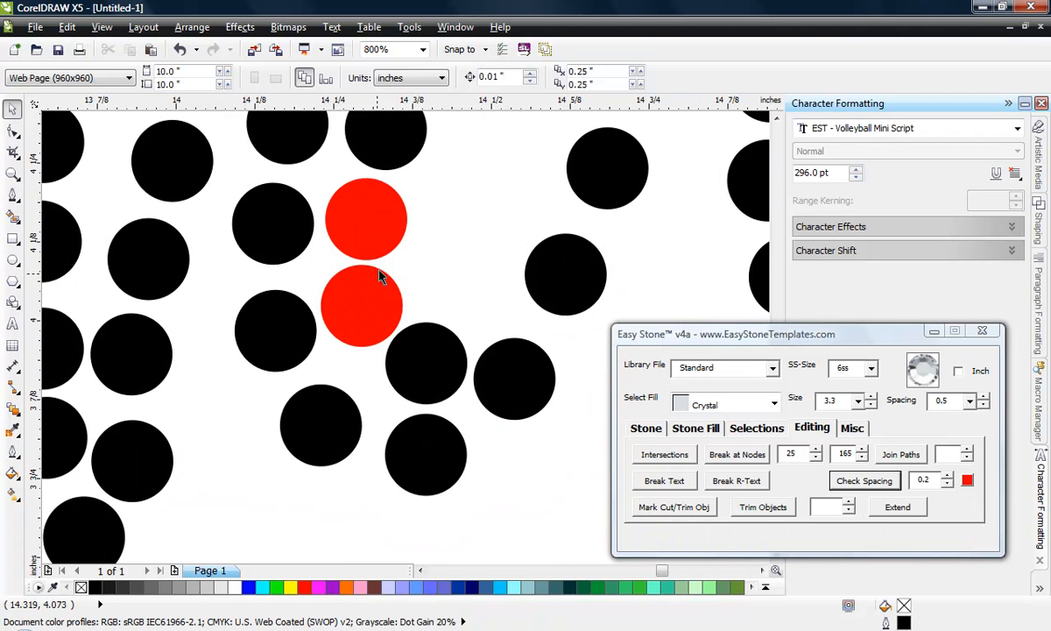
{"action": "scroll", "coordinate": [331, 295], "scroll_direction": "down", "scroll_amount": 2}
{"action": "scroll", "coordinate": [343, 287], "scroll_direction": "up", "scroll_amount": 2}
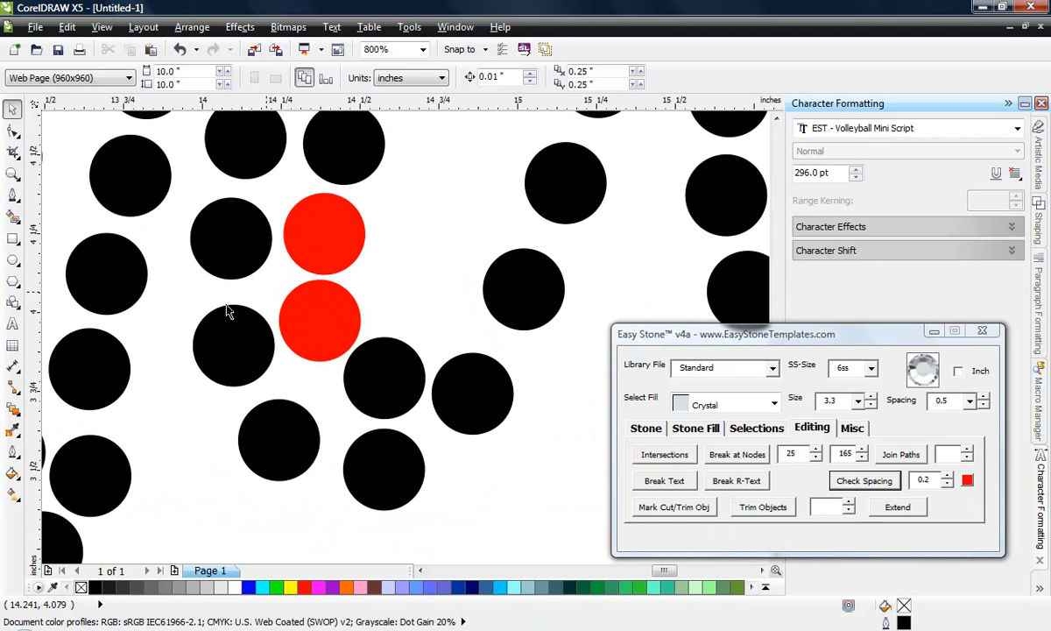
{"action": "scroll", "coordinate": [229, 311], "scroll_direction": "down", "scroll_amount": 2}
{"action": "scroll", "coordinate": [477, 262], "scroll_direction": "up", "scroll_amount": 2}
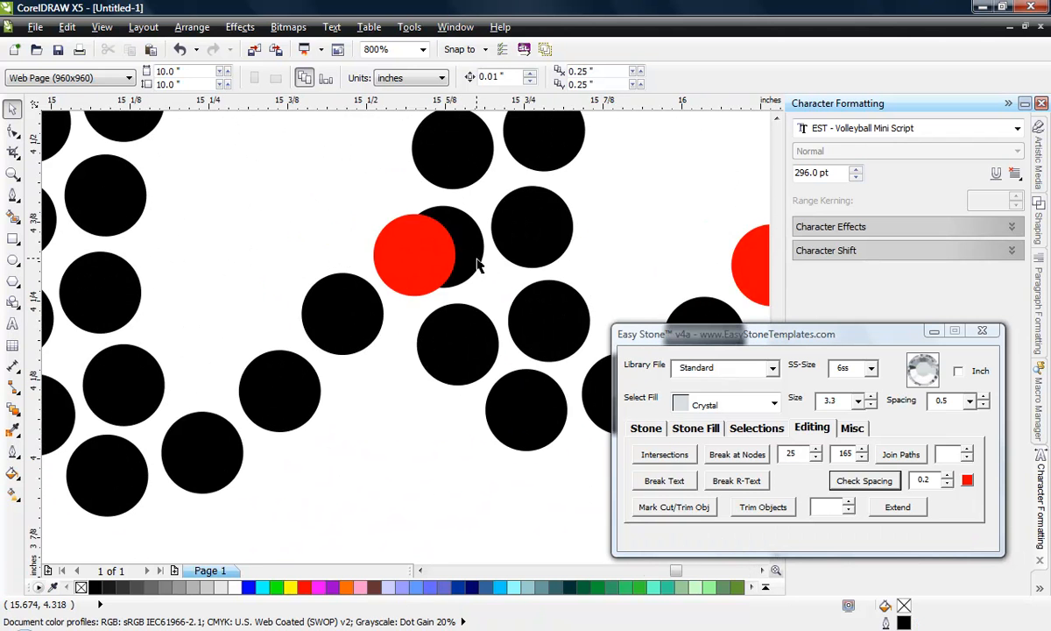
{"action": "scroll", "coordinate": [372, 270], "scroll_direction": "down", "scroll_amount": 1}
{"action": "scroll", "coordinate": [390, 258], "scroll_direction": "up", "scroll_amount": 1}
{"action": "left_click", "coordinate": [382, 261]}
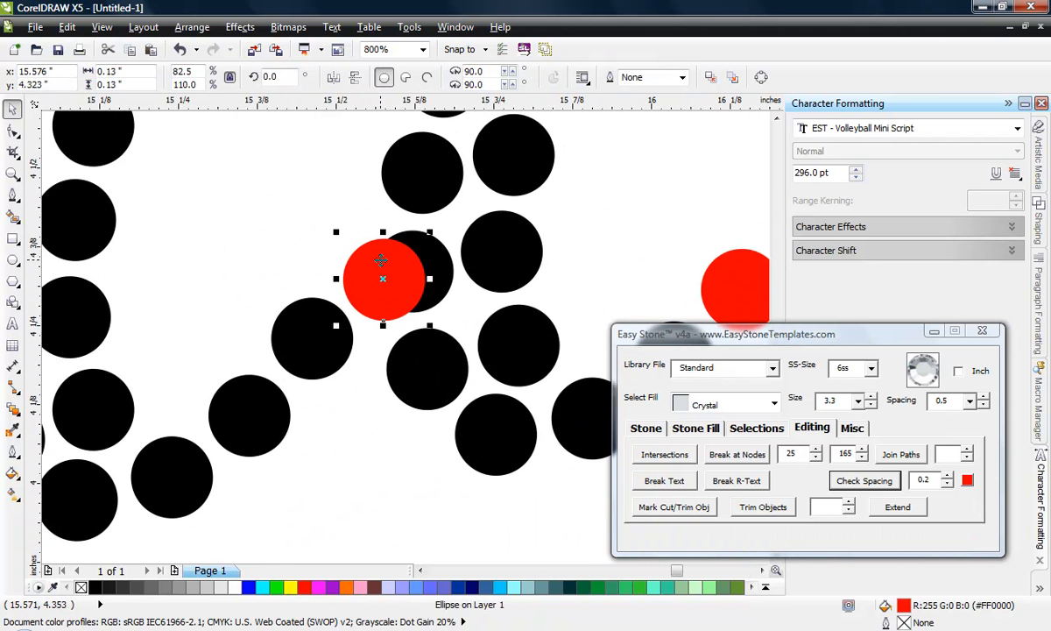
{"action": "key", "text": "Delete"}
Step: Delete the red stone overlapping the lower-left stones of the e, keeping the red connecting stone beside it
{"action": "scroll", "coordinate": [272, 250], "scroll_direction": "down", "scroll_amount": 2}
{"action": "scroll", "coordinate": [375, 254], "scroll_direction": "up", "scroll_amount": 1}
{"action": "left_click", "coordinate": [405, 259]}
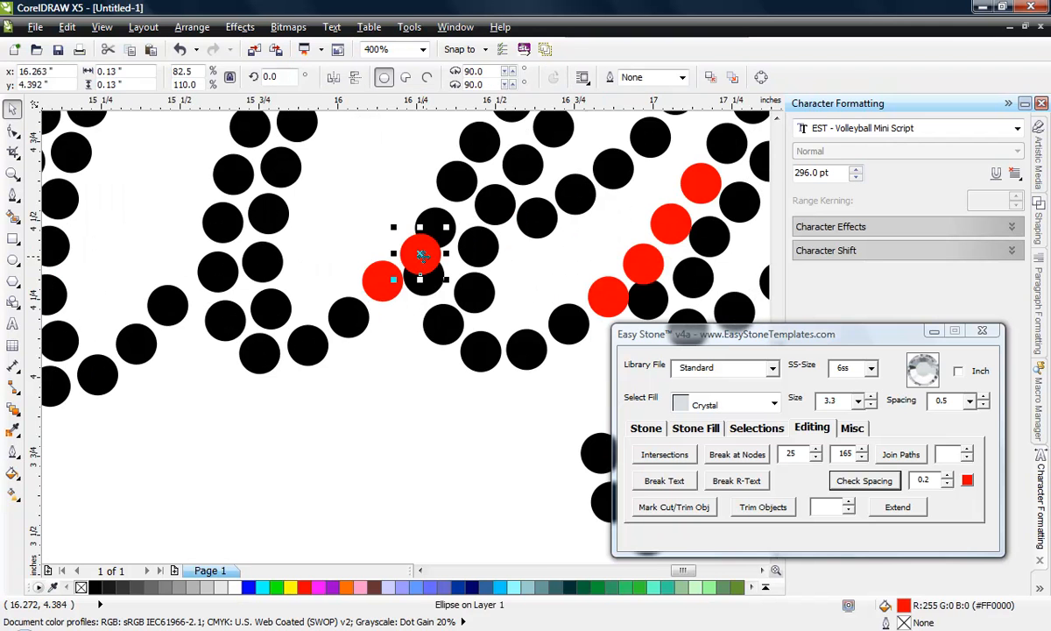
{"action": "key", "text": "Delete"}
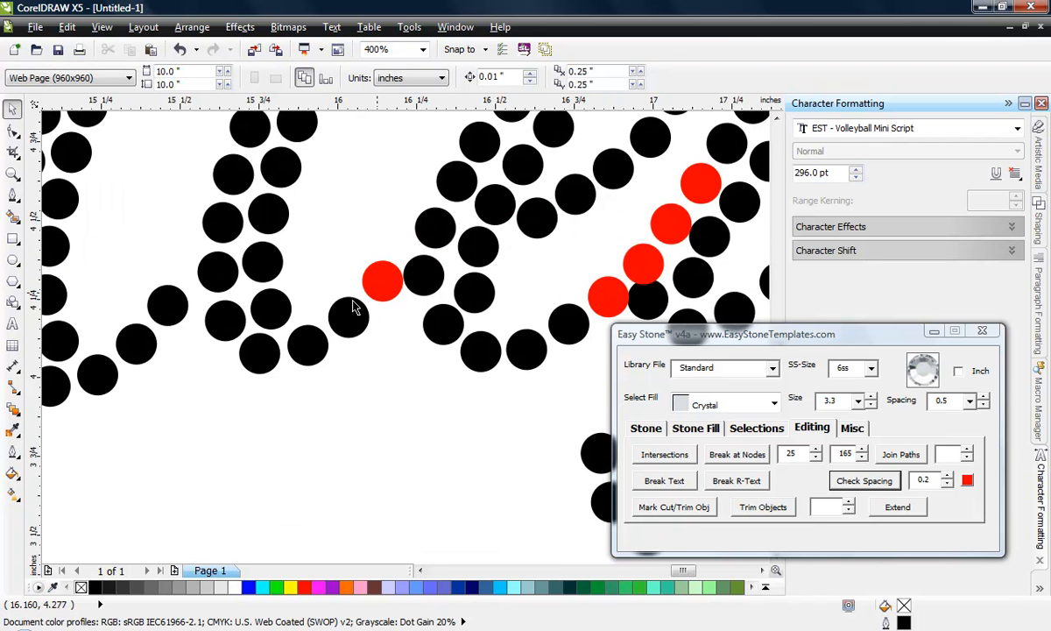
Step: Examine the red-marked stones around the e, the y and the join between b and a in the curved Volleyball design
{"action": "scroll", "coordinate": [350, 298], "scroll_direction": "down", "scroll_amount": 1}
{"action": "scroll", "coordinate": [512, 280], "scroll_direction": "up", "scroll_amount": 1}
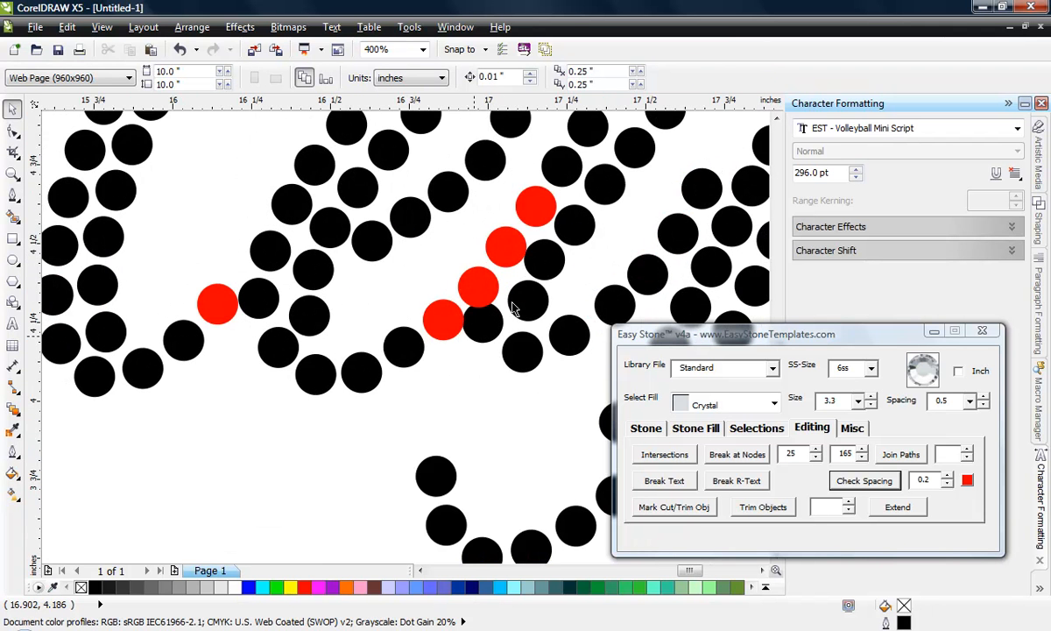
{"action": "scroll", "coordinate": [505, 246], "scroll_direction": "down", "scroll_amount": 1}
{"action": "scroll", "coordinate": [481, 293], "scroll_direction": "up", "scroll_amount": 2}
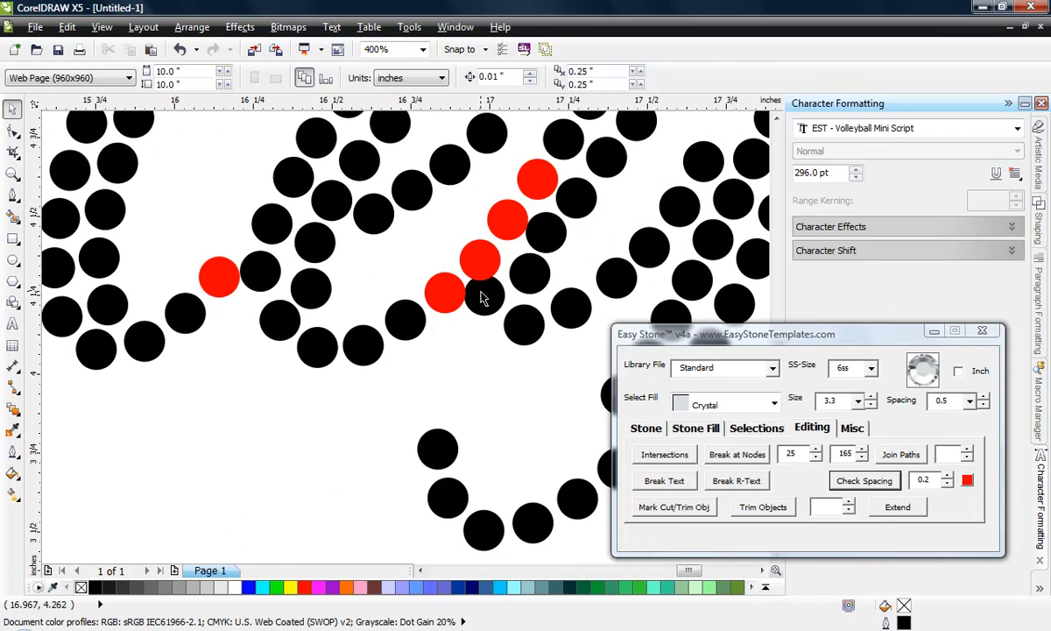
{"action": "scroll", "coordinate": [464, 290], "scroll_direction": "down", "scroll_amount": 1}
{"action": "scroll", "coordinate": [518, 308], "scroll_direction": "up", "scroll_amount": 1}
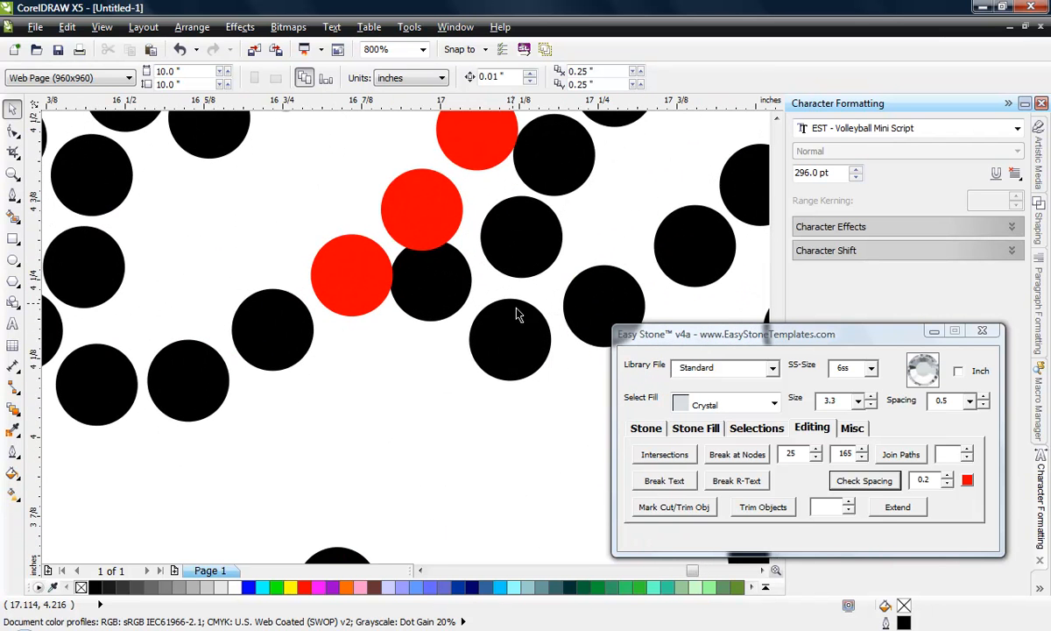
{"action": "scroll", "coordinate": [385, 350], "scroll_direction": "down", "scroll_amount": 1}
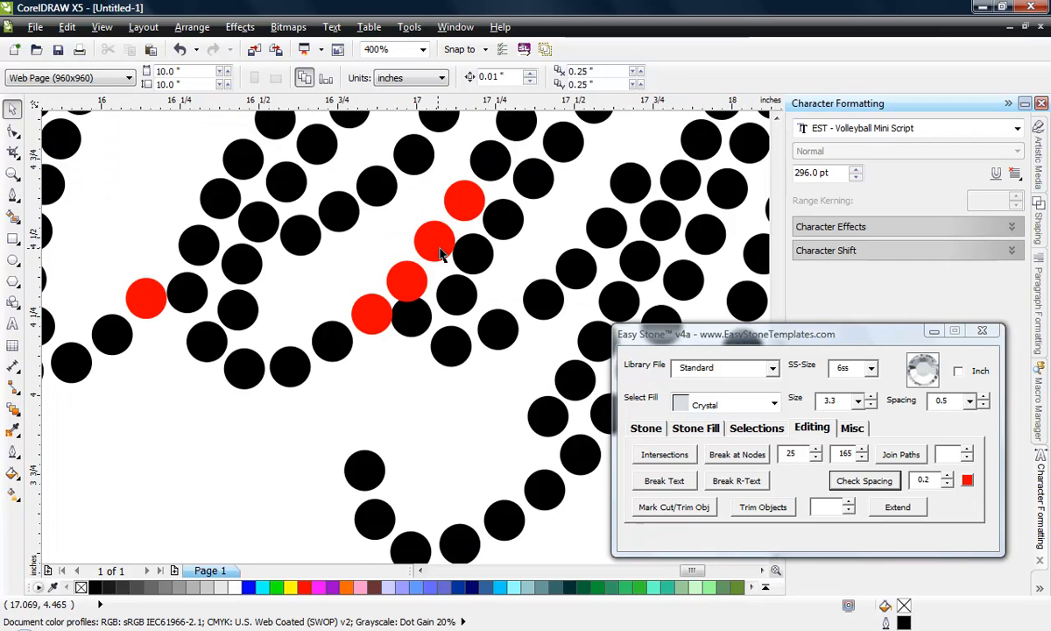
{"action": "scroll", "coordinate": [336, 275], "scroll_direction": "down", "scroll_amount": 1}
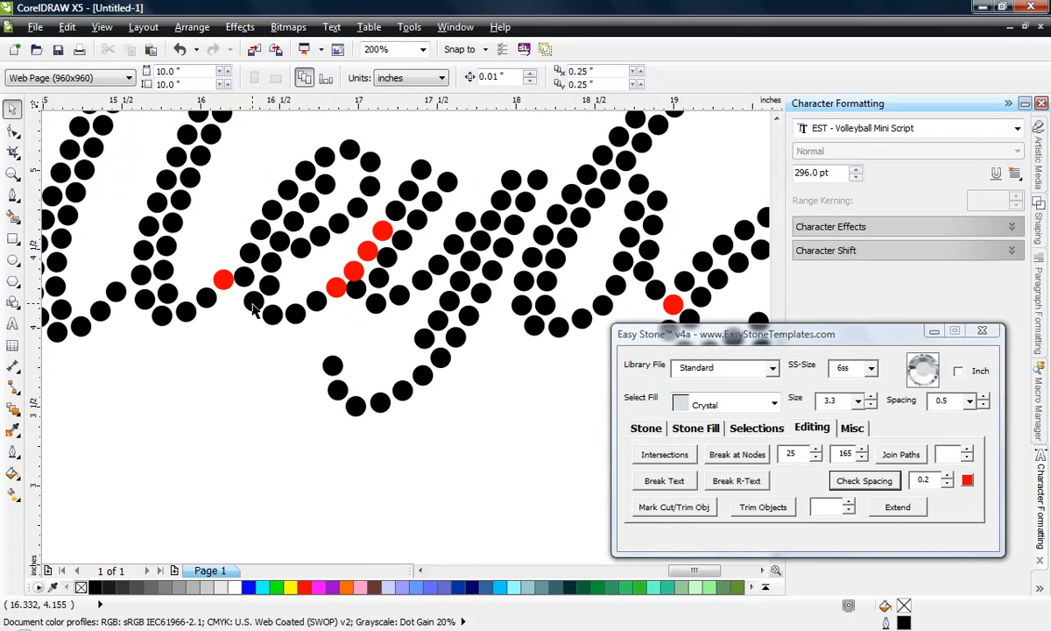
{"action": "scroll", "coordinate": [519, 317], "scroll_direction": "down", "scroll_amount": 1}
{"action": "scroll", "coordinate": [519, 317], "scroll_direction": "up", "scroll_amount": 3}
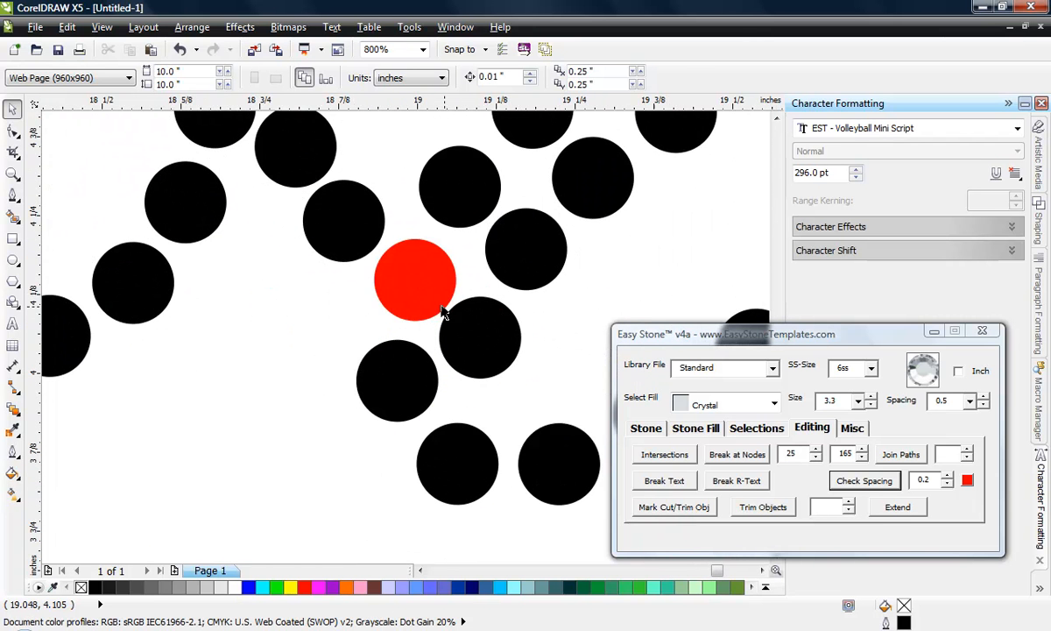
Step: Try moving the red stone at the b–a join and a black stone at the a–l join, undoing each move
{"action": "left_click_drag", "start_coordinate": [386, 289], "coordinate": [311, 377]}
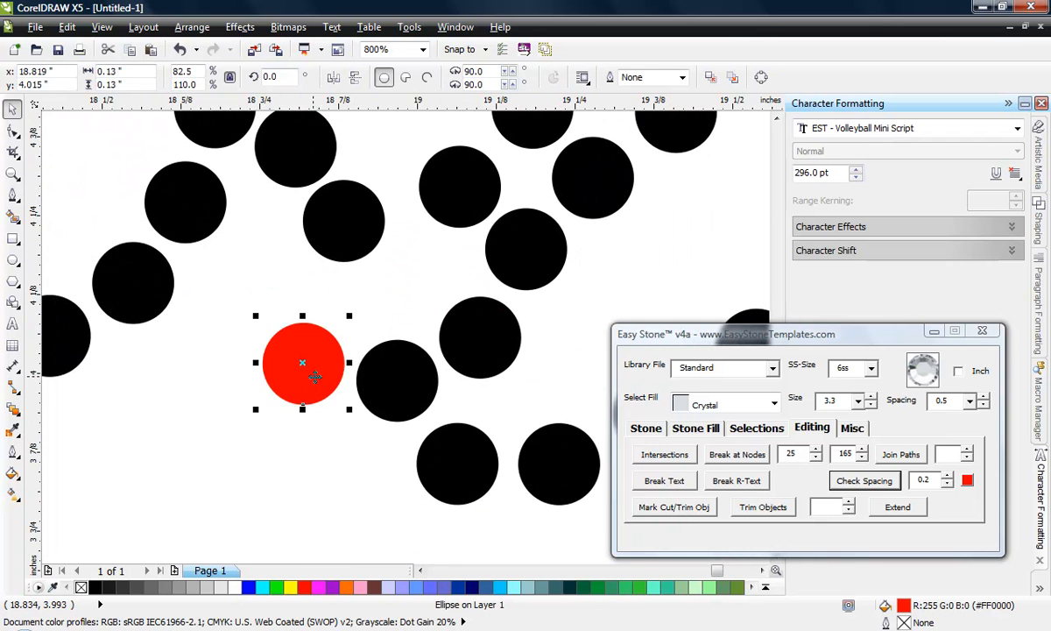
{"action": "key", "text": "ctrl+z"}
{"action": "scroll", "coordinate": [263, 302], "scroll_direction": "down", "scroll_amount": 2}
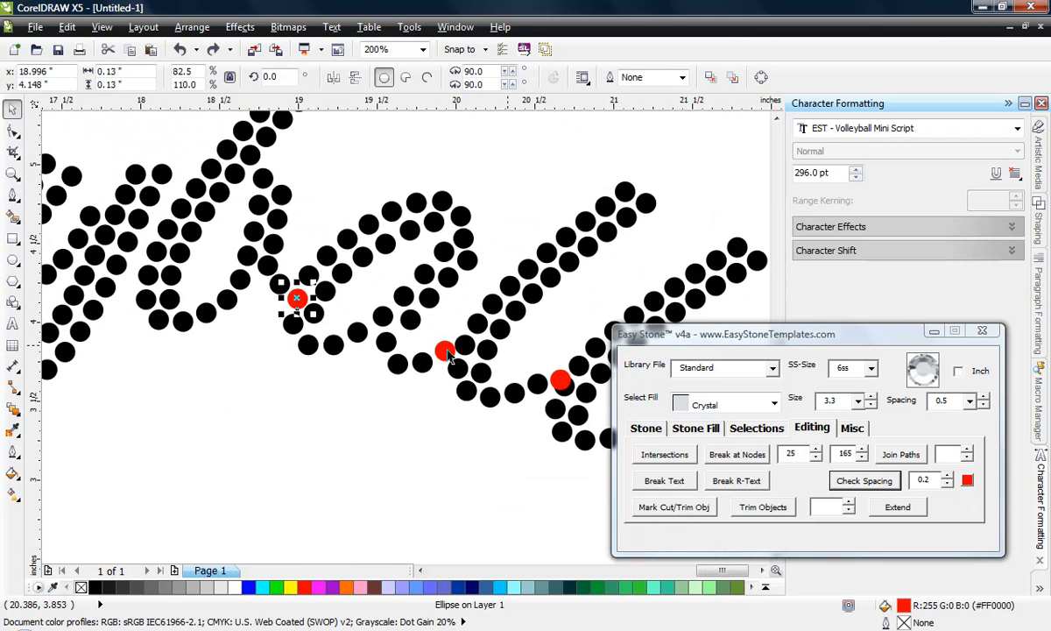
{"action": "scroll", "coordinate": [347, 352], "scroll_direction": "up", "scroll_amount": 2}
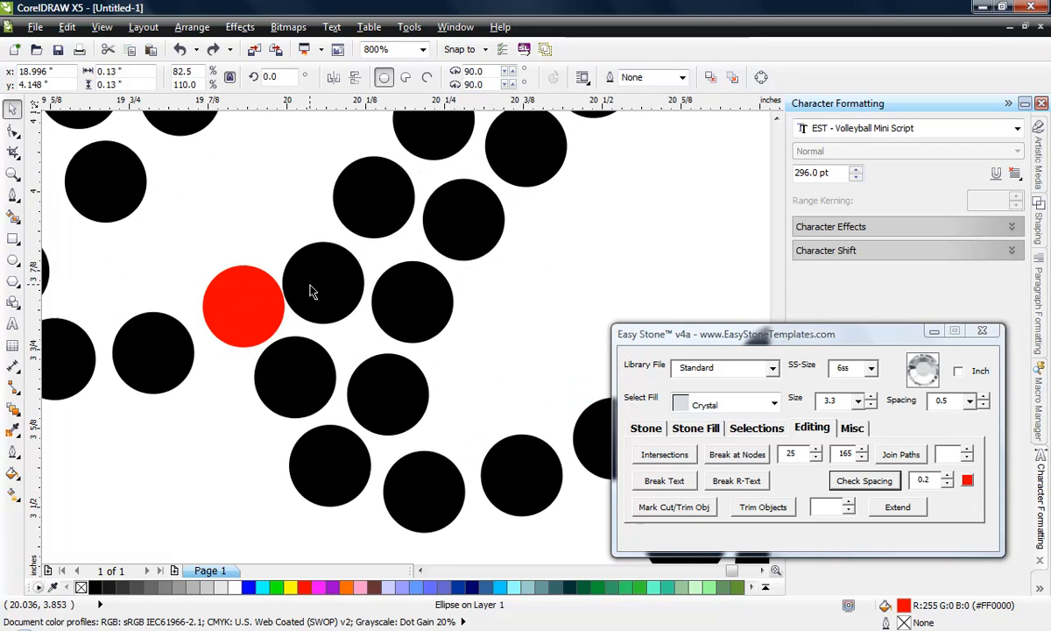
{"action": "left_click_drag", "start_coordinate": [311, 291], "coordinate": [252, 229]}
{"action": "key", "text": "ctrl+z"}
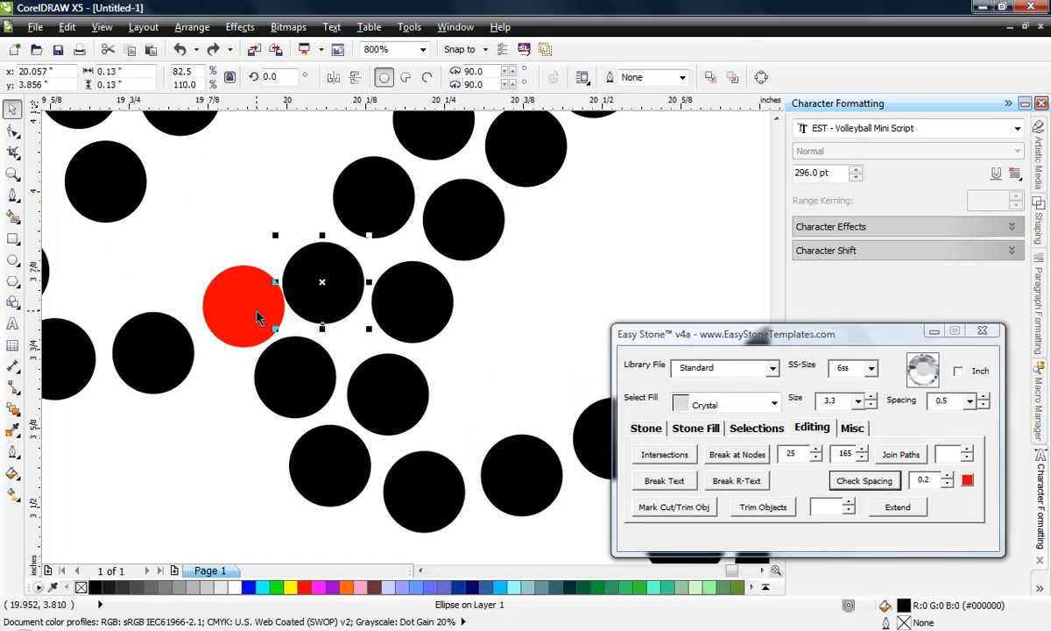
Step: Delete the red stone overlapping a black one where the last two l's of the curved Volleyball join
{"action": "scroll", "coordinate": [243, 313], "scroll_direction": "down", "scroll_amount": 2}
{"action": "scroll", "coordinate": [293, 305], "scroll_direction": "up", "scroll_amount": 1}
{"action": "left_click", "coordinate": [319, 307]}
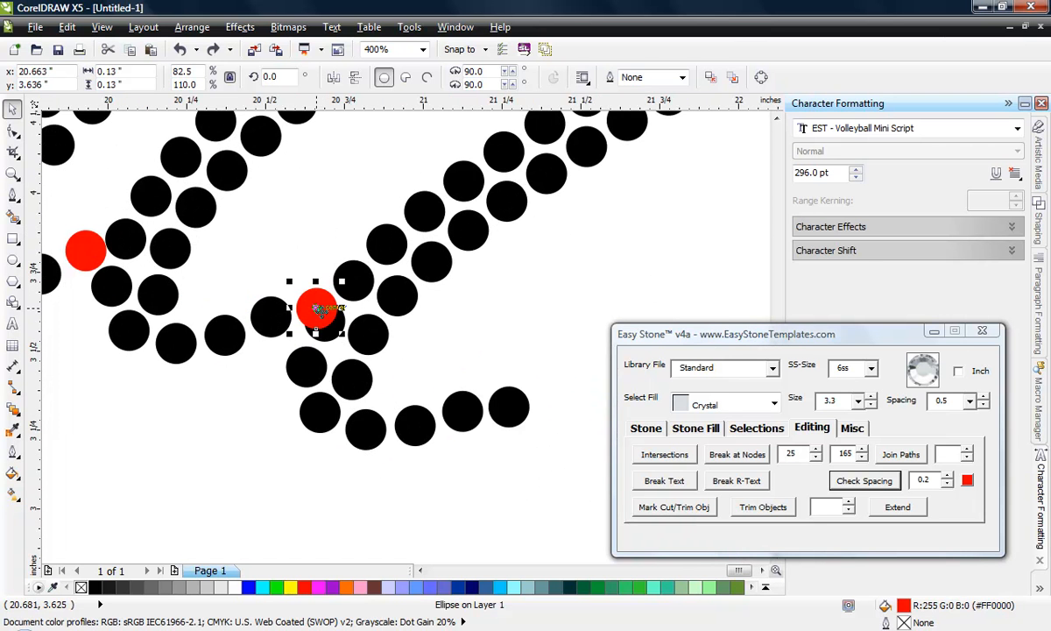
{"action": "key", "text": "Delete"}
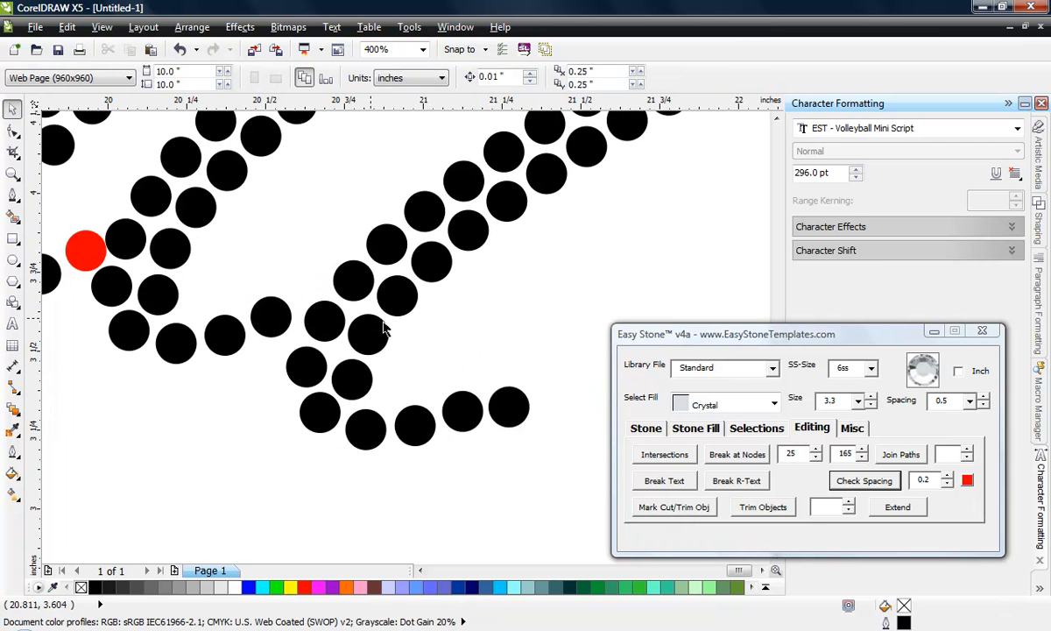
Step: Rename and fill all stones of the curved Volleyball design as Standard 6ss Crystal
{"action": "scroll", "coordinate": [495, 336], "scroll_direction": "down", "scroll_amount": 3}
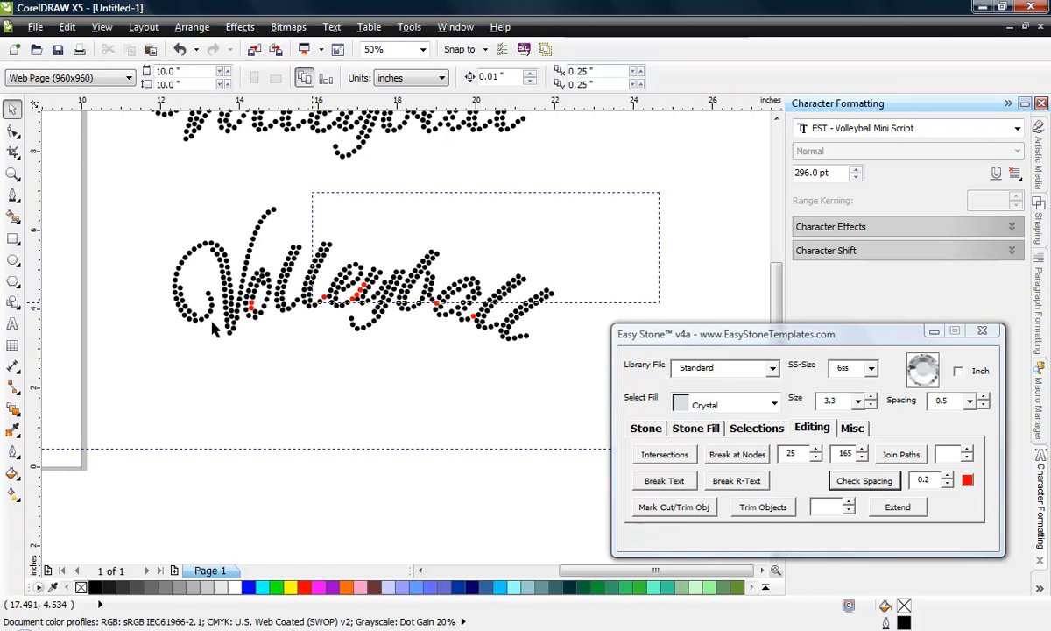
{"action": "left_click_drag", "start_coordinate": [215, 327], "coordinate": [133, 355]}
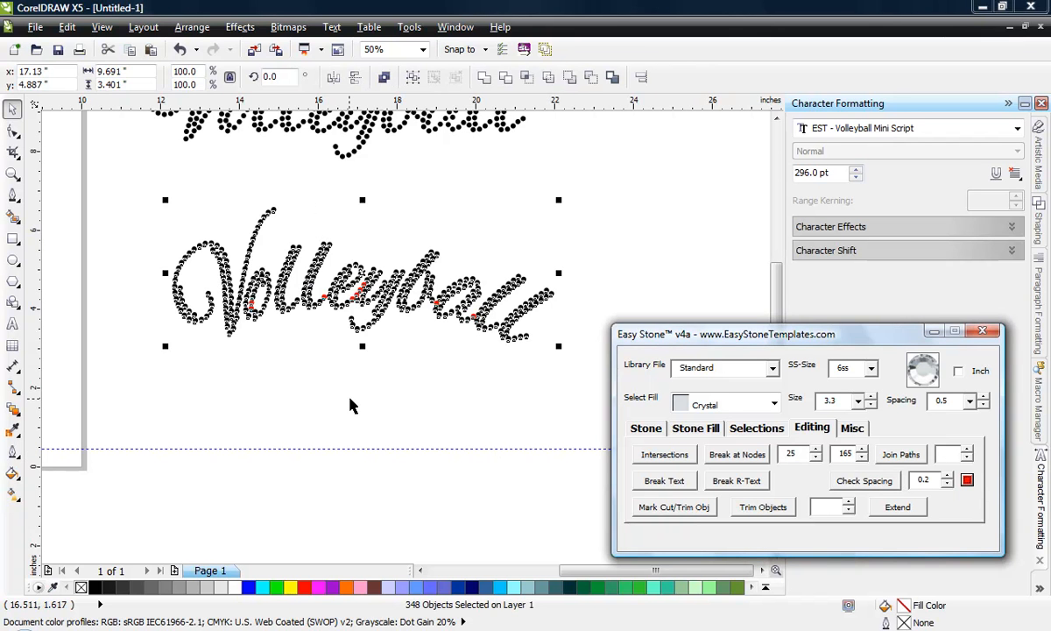
{"action": "left_click", "coordinate": [325, 368]}
{"action": "left_click_drag", "start_coordinate": [595, 209], "coordinate": [181, 380]}
{"action": "left_click", "coordinate": [184, 386]}
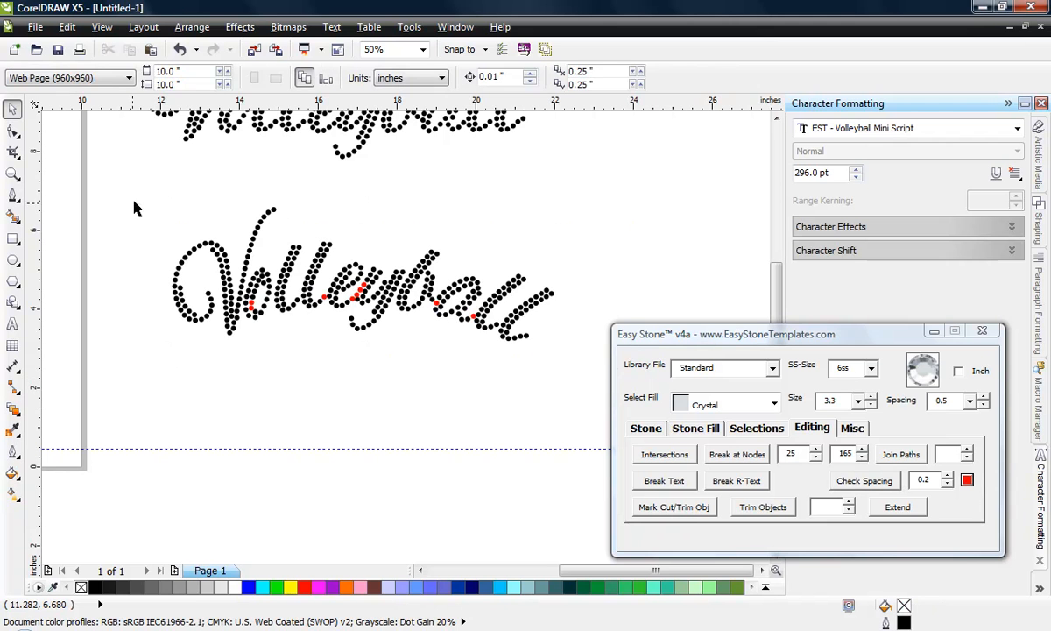
{"action": "left_click_drag", "start_coordinate": [137, 190], "coordinate": [599, 396]}
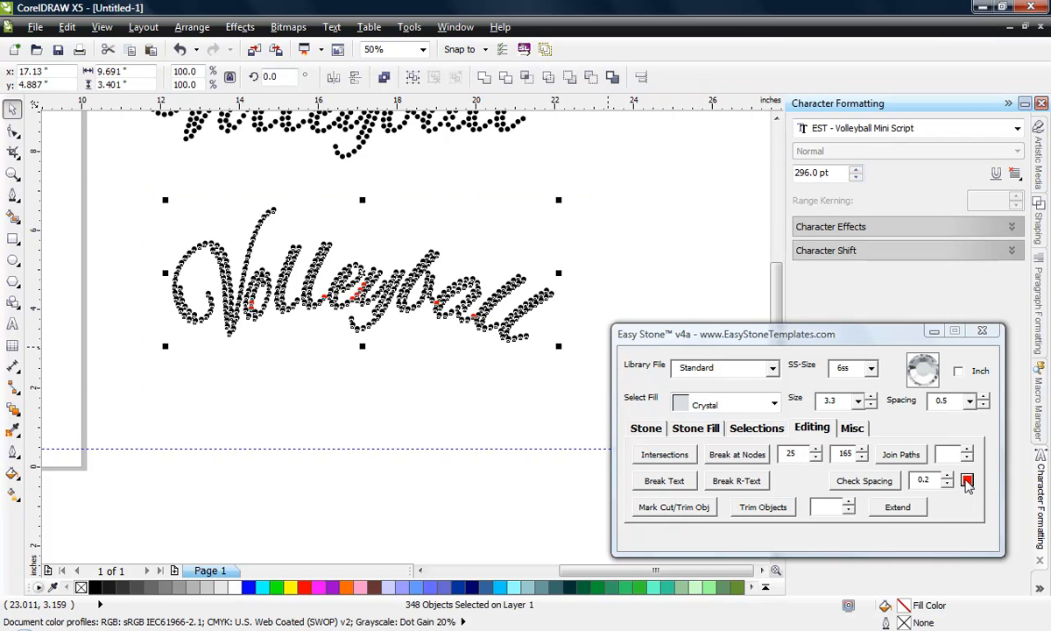
{"action": "left_click", "coordinate": [645, 436]}
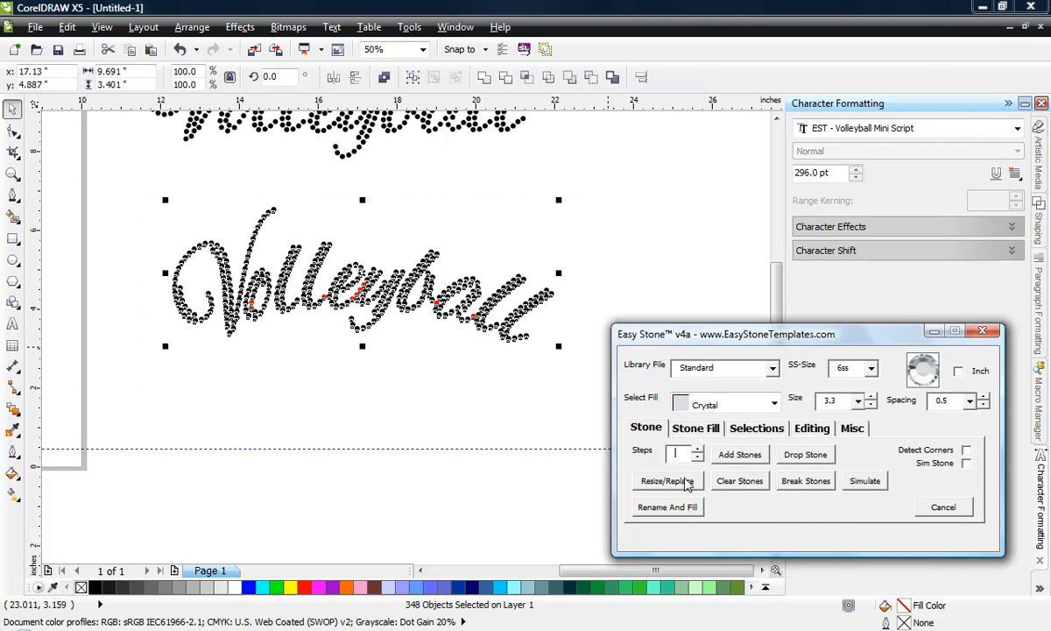
{"action": "left_click", "coordinate": [646, 508]}
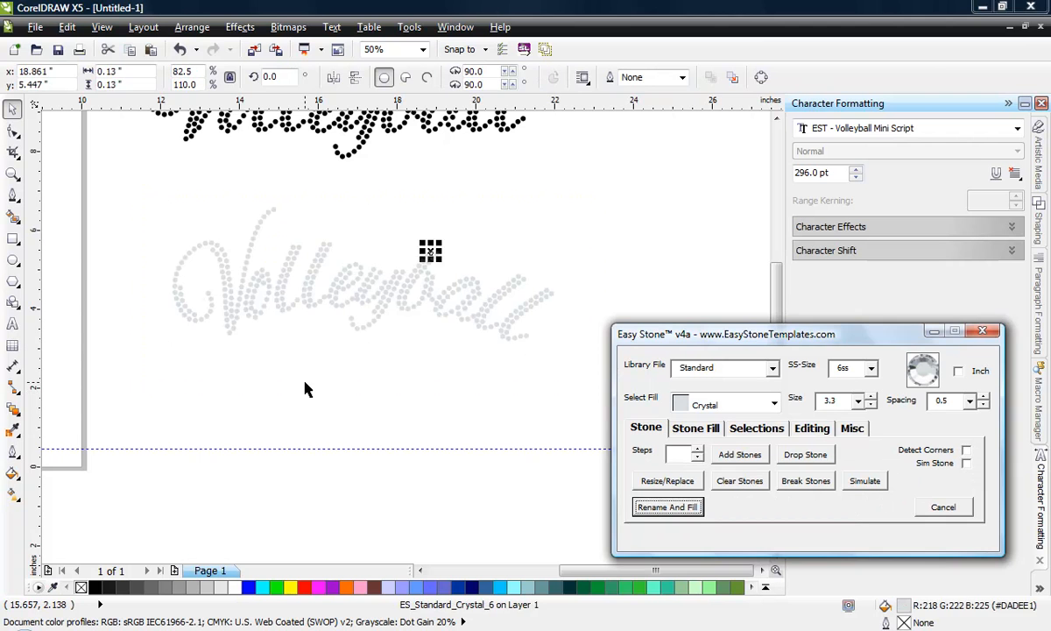
Step: Enlarge the curved Volleyball design to about 10.141 inches wide and run Resize/Replace on its stones with 6ss Crystal, size 3.3
{"action": "scroll", "coordinate": [445, 325], "scroll_direction": "up", "scroll_amount": 2}
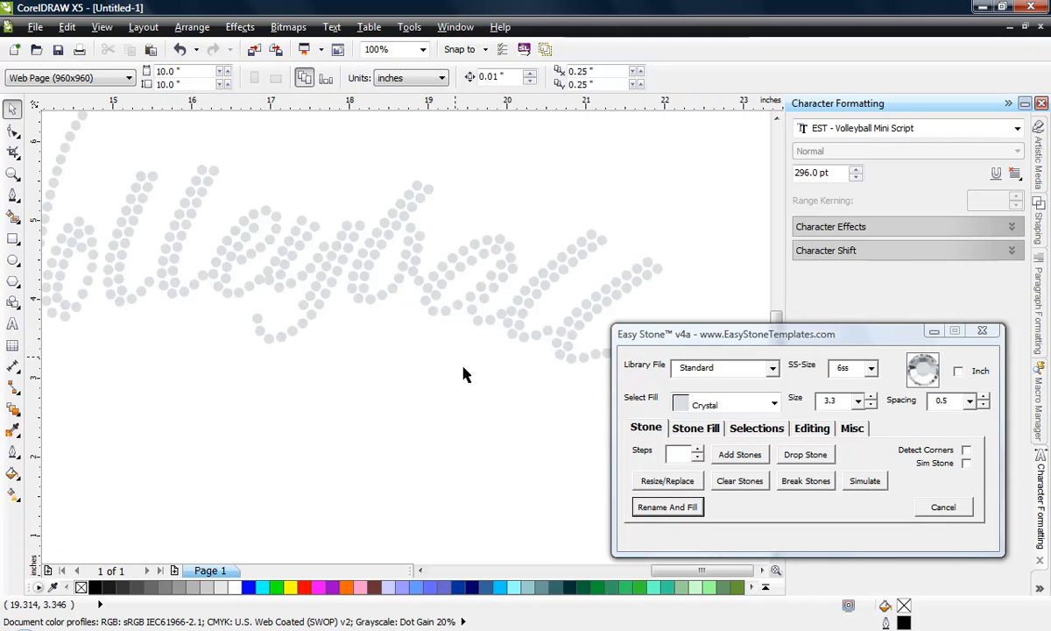
{"action": "scroll", "coordinate": [492, 389], "scroll_direction": "down", "scroll_amount": 2}
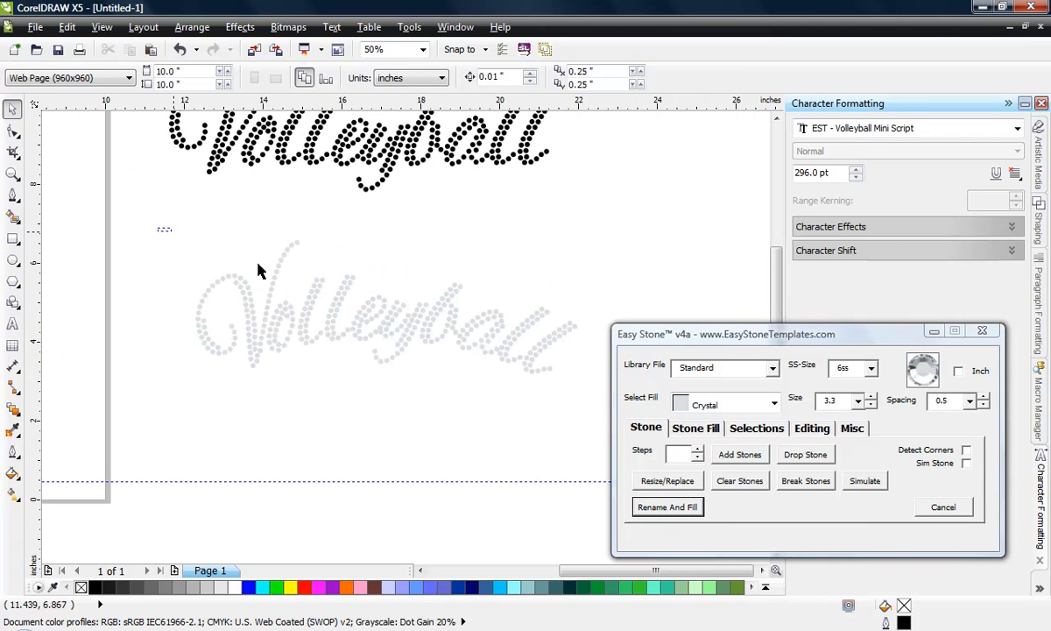
{"action": "left_click_drag", "start_coordinate": [258, 272], "coordinate": [599, 418]}
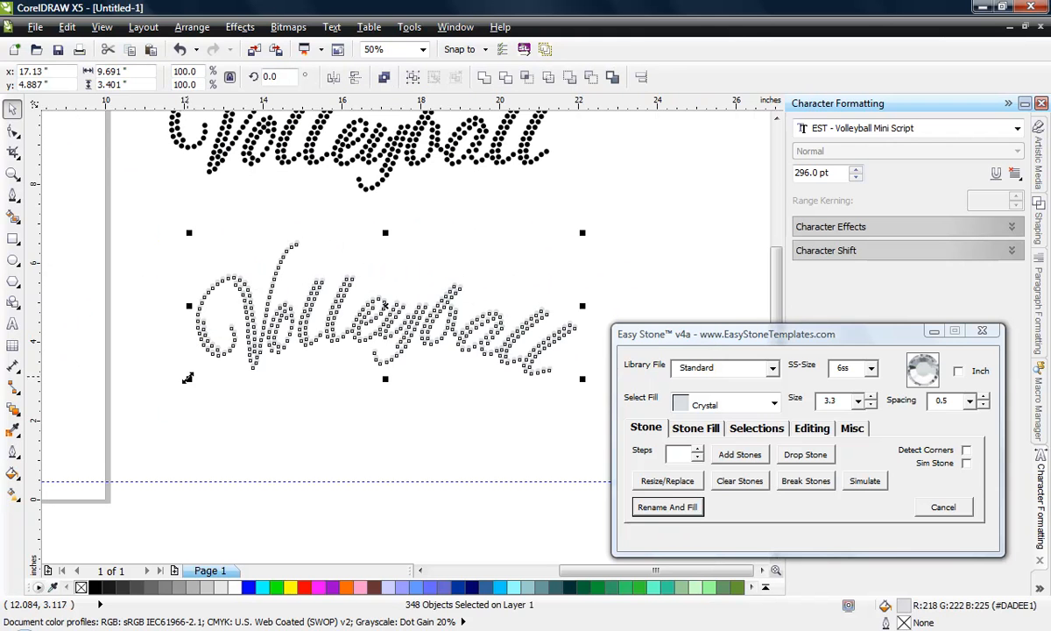
{"action": "mouse_move", "coordinate": [188, 378]}
{"action": "left_mouse_down"}
{"action": "mouse_move", "coordinate": [172, 401]}
{"action": "mouse_move", "coordinate": [170, 382]}
{"action": "left_mouse_up"}
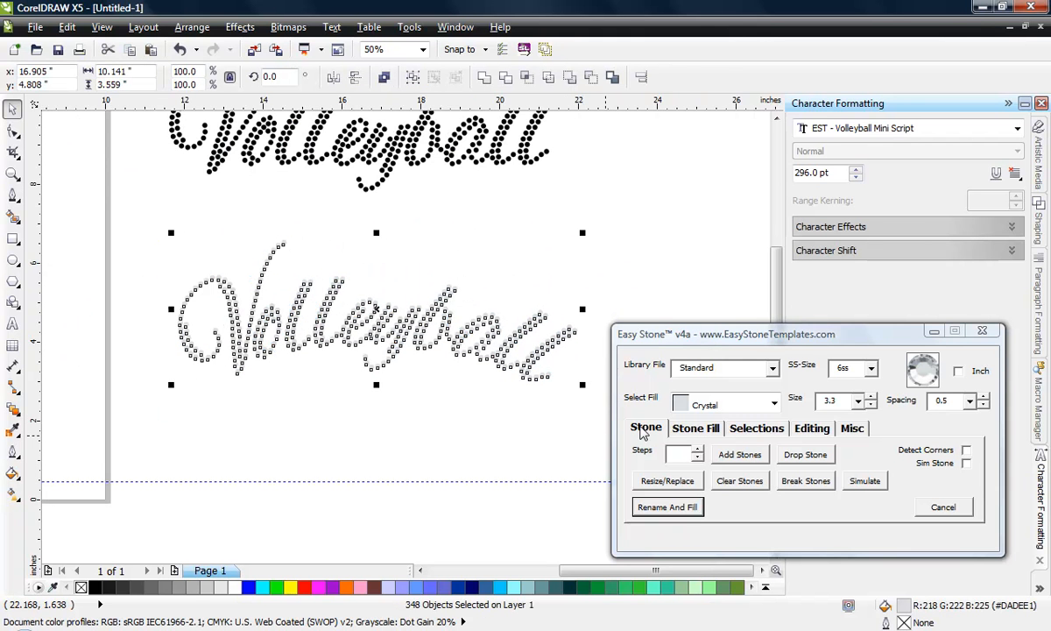
{"action": "left_click", "coordinate": [644, 426]}
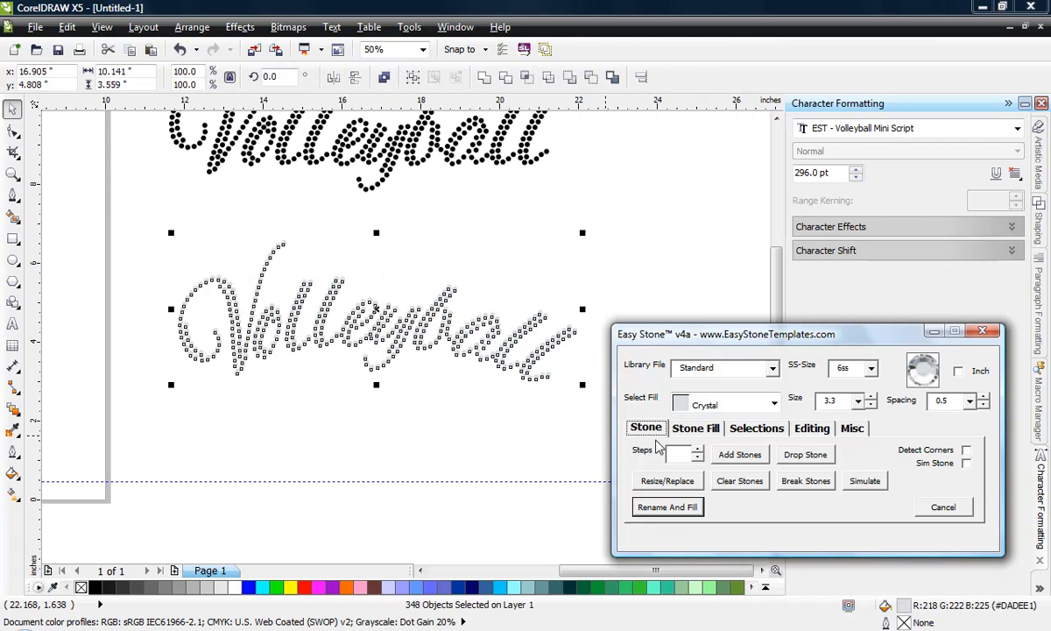
{"action": "left_click", "coordinate": [675, 486]}
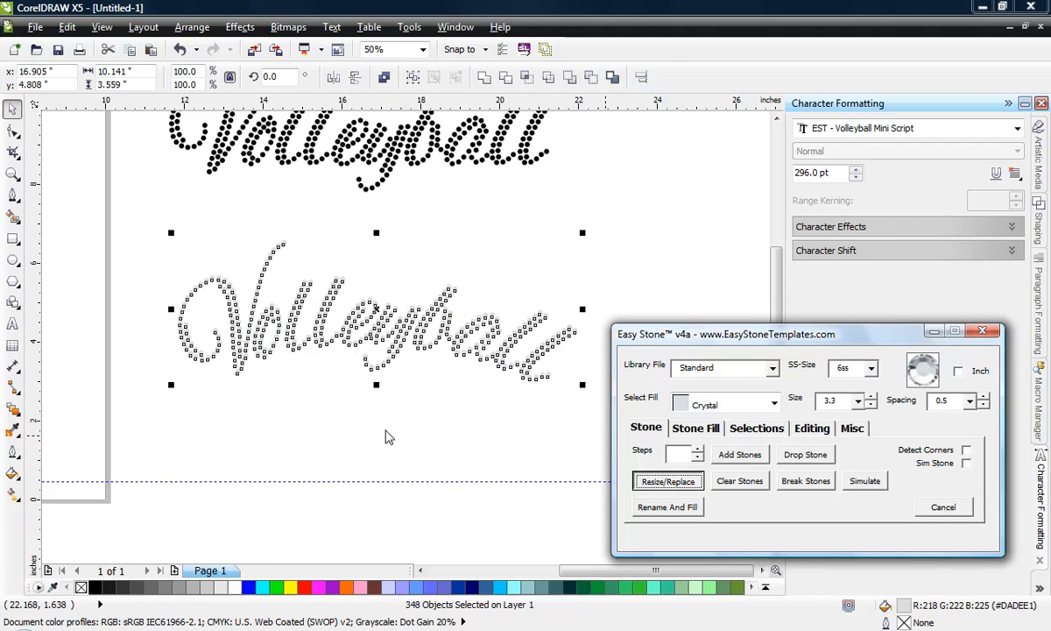
{"action": "left_click", "coordinate": [386, 436]}
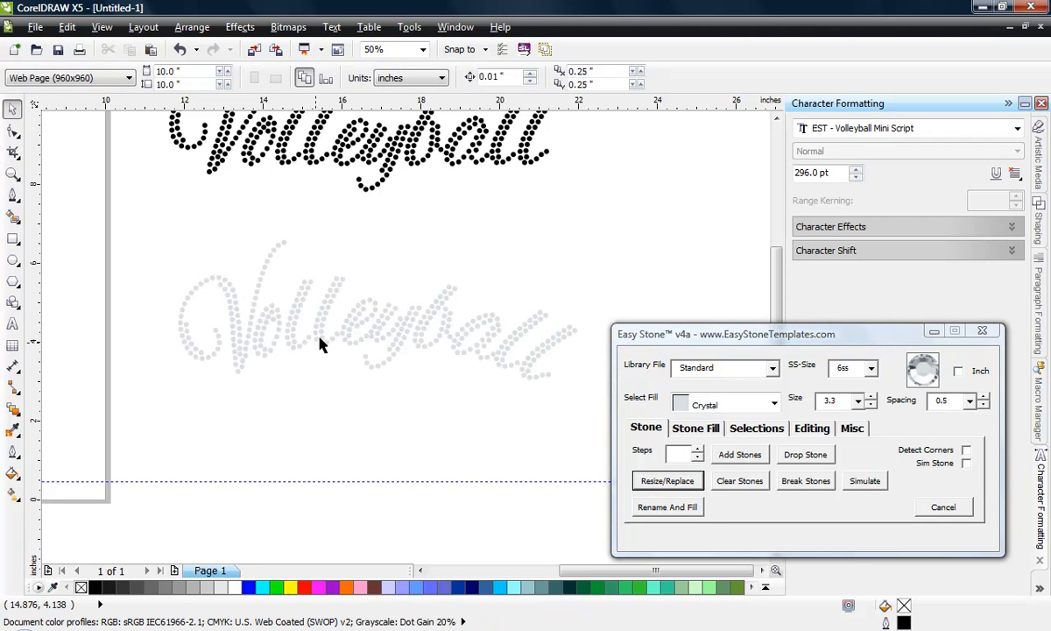
Step: Check the spacing of all stones in the enlarged curved Volleyball at 0.2 tolerance and fill the too-close ones red
{"action": "left_click_drag", "start_coordinate": [148, 230], "coordinate": [571, 406]}
{"action": "left_click", "coordinate": [812, 427]}
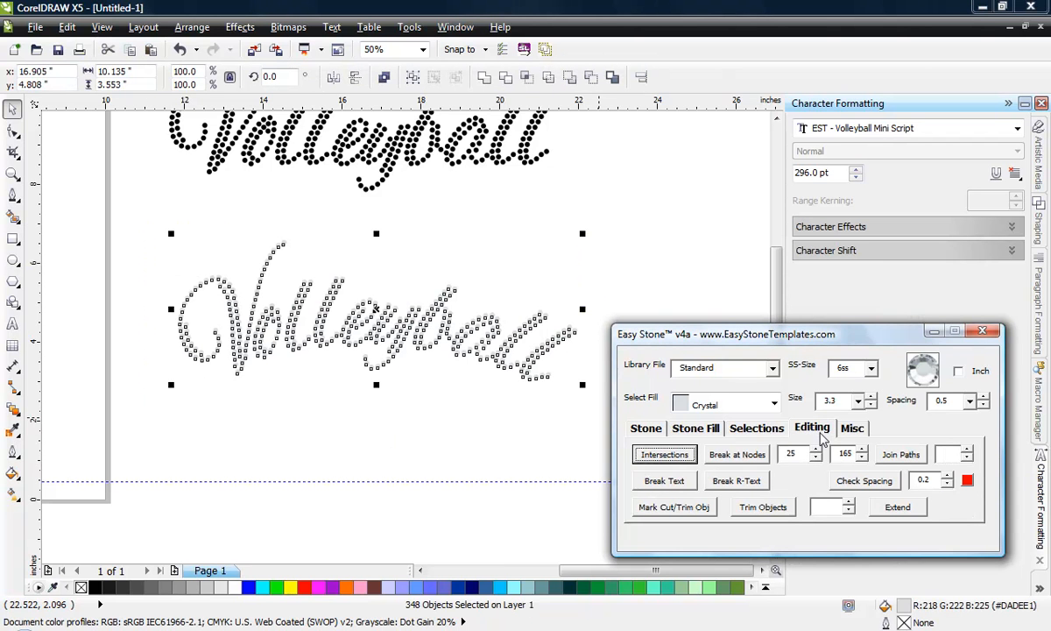
{"action": "left_click", "coordinate": [865, 480]}
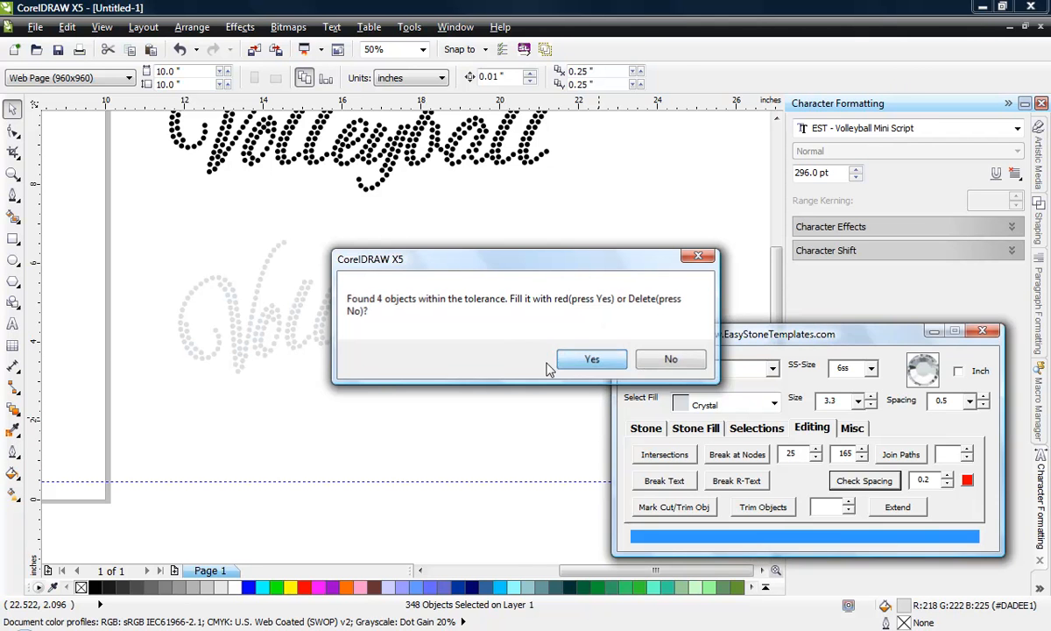
{"action": "left_click", "coordinate": [585, 368]}
Step: Nudge the red stones and neighbouring grey stones apart where the e joins the y, evening out their spacing
{"action": "scroll", "coordinate": [364, 340], "scroll_direction": "up", "scroll_amount": 2}
{"action": "scroll", "coordinate": [358, 311], "scroll_direction": "up", "scroll_amount": 1}
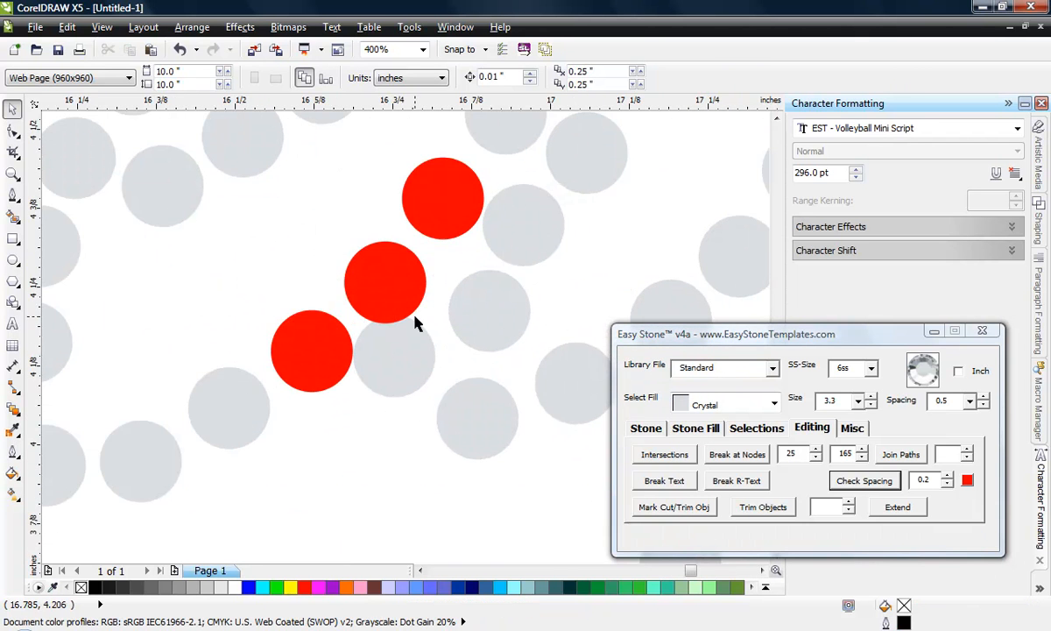
{"action": "left_click_drag", "start_coordinate": [405, 369], "coordinate": [410, 389]}
{"action": "scroll", "coordinate": [379, 369], "scroll_direction": "down", "scroll_amount": 1}
{"action": "scroll", "coordinate": [417, 304], "scroll_direction": "up", "scroll_amount": 1}
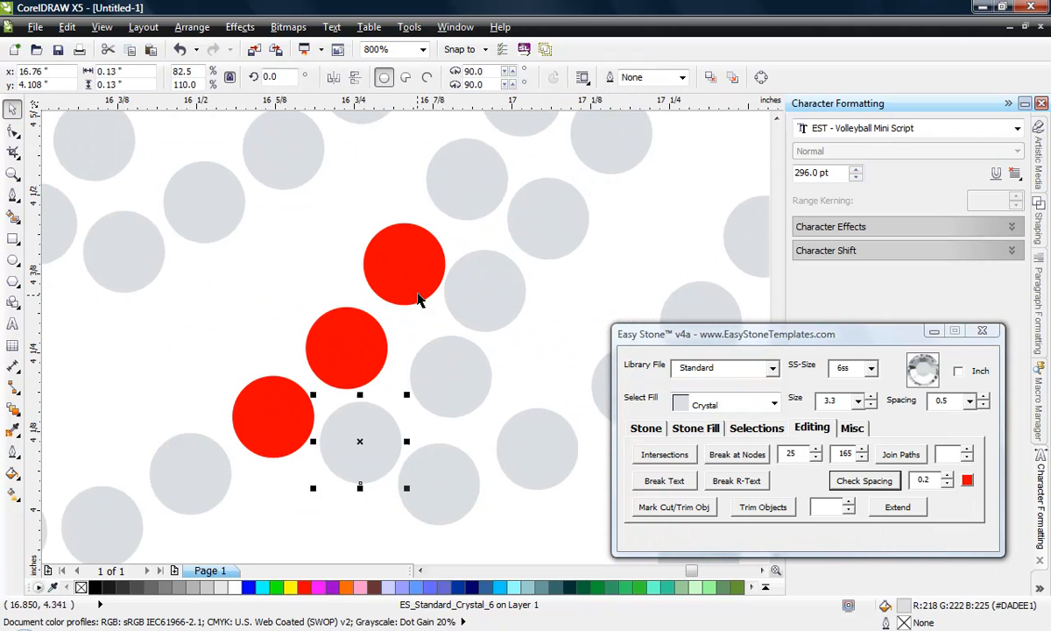
{"action": "left_click_drag", "start_coordinate": [404, 267], "coordinate": [389, 260]}
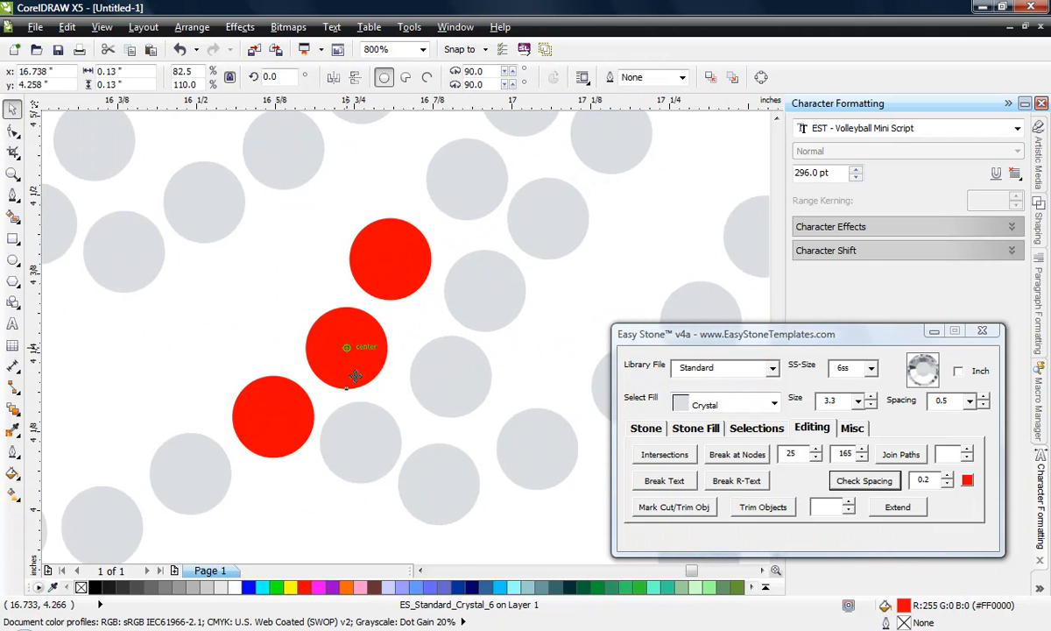
{"action": "scroll", "coordinate": [435, 383], "scroll_direction": "down", "scroll_amount": 1}
{"action": "scroll", "coordinate": [448, 432], "scroll_direction": "up", "scroll_amount": 1}
{"action": "left_click", "coordinate": [441, 421]}
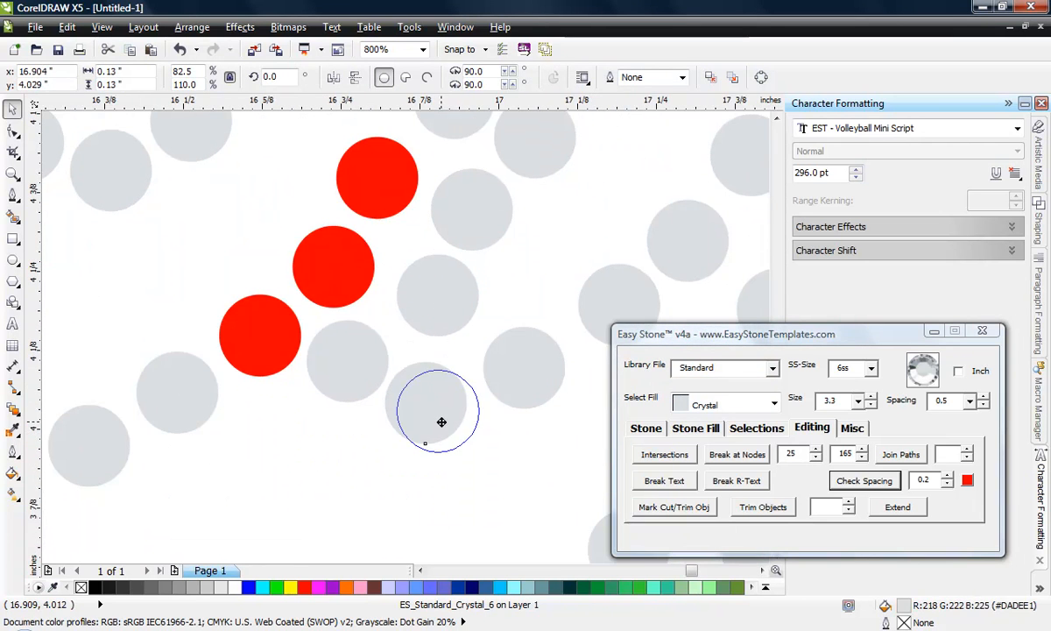
{"action": "left_click_drag", "start_coordinate": [534, 386], "coordinate": [553, 399]}
{"action": "left_click_drag", "start_coordinate": [432, 415], "coordinate": [428, 401]}
{"action": "left_click_drag", "start_coordinate": [367, 383], "coordinate": [363, 387]}
{"action": "scroll", "coordinate": [239, 342], "scroll_direction": "down", "scroll_amount": 2}
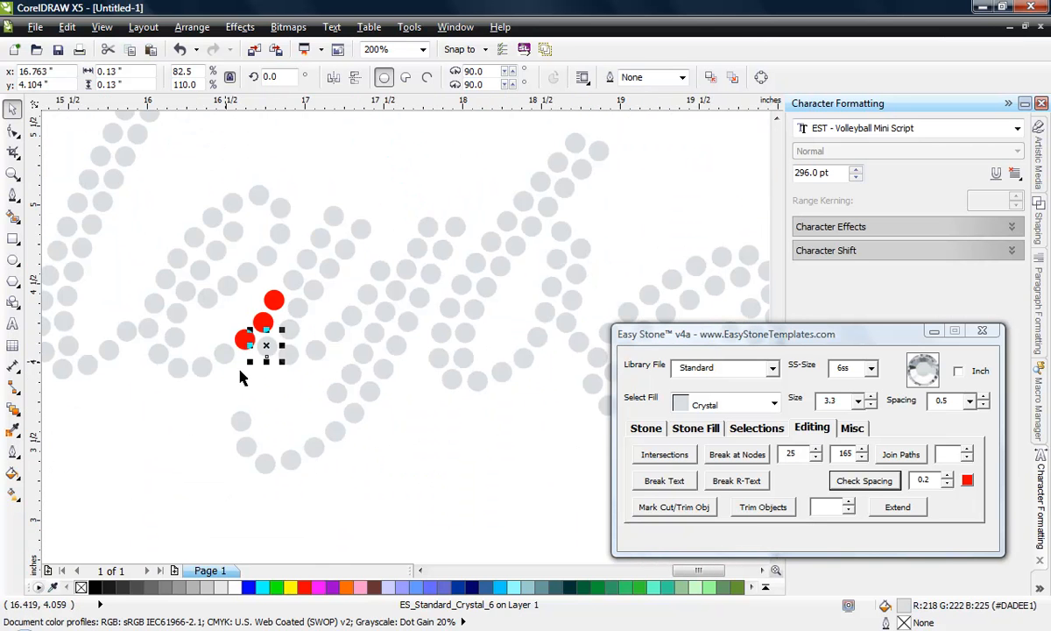
{"action": "key", "text": "Escape"}
Step: Shift the red stone at the a–l join and the two grey stones before it slightly away from the l
{"action": "scroll", "coordinate": [211, 359], "scroll_direction": "down", "scroll_amount": 2}
{"action": "scroll", "coordinate": [348, 394], "scroll_direction": "up", "scroll_amount": 2}
{"action": "scroll", "coordinate": [347, 408], "scroll_direction": "up", "scroll_amount": 2}
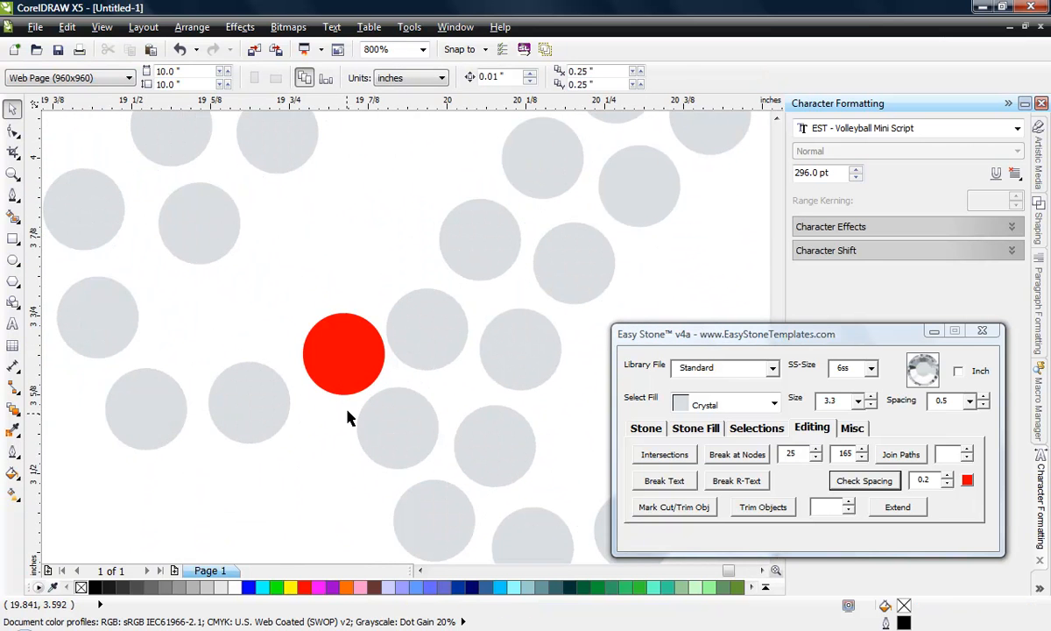
{"action": "left_click_drag", "start_coordinate": [338, 360], "coordinate": [321, 357]}
{"action": "left_click_drag", "start_coordinate": [272, 421], "coordinate": [264, 420]}
{"action": "left_click_drag", "start_coordinate": [169, 424], "coordinate": [164, 425]}
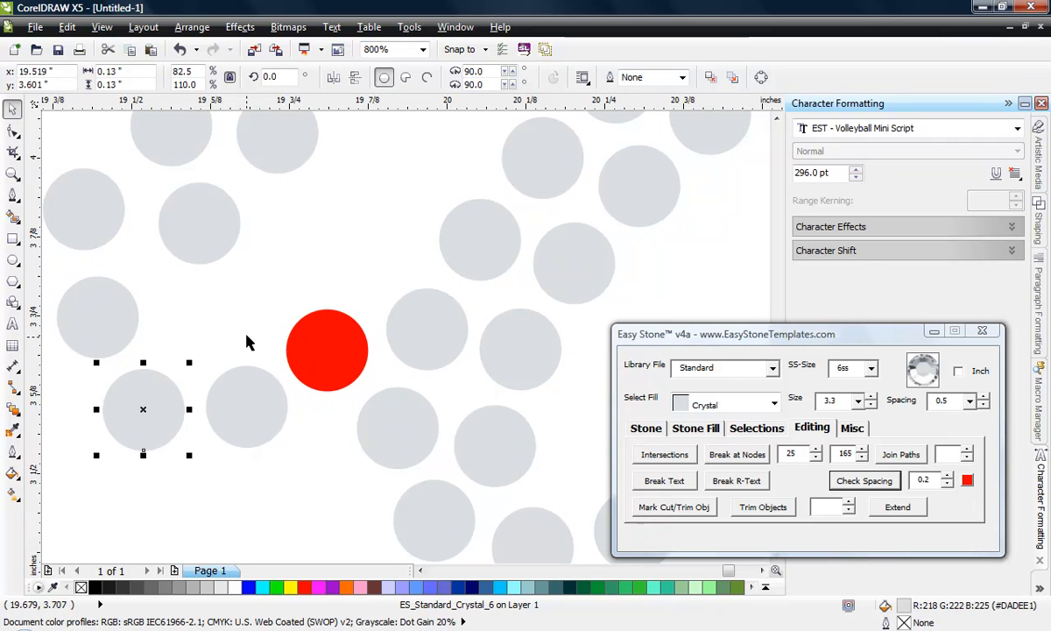
{"action": "left_click", "coordinate": [247, 334]}
Step: Return the red-marked stones in the eyball part of the curved Volleyball to the light grey Crystal fill
{"action": "scroll", "coordinate": [453, 357], "scroll_direction": "down", "scroll_amount": 4}
{"action": "left_click_drag", "start_coordinate": [259, 234], "coordinate": [564, 426]}
{"action": "left_click", "coordinate": [967, 480]}
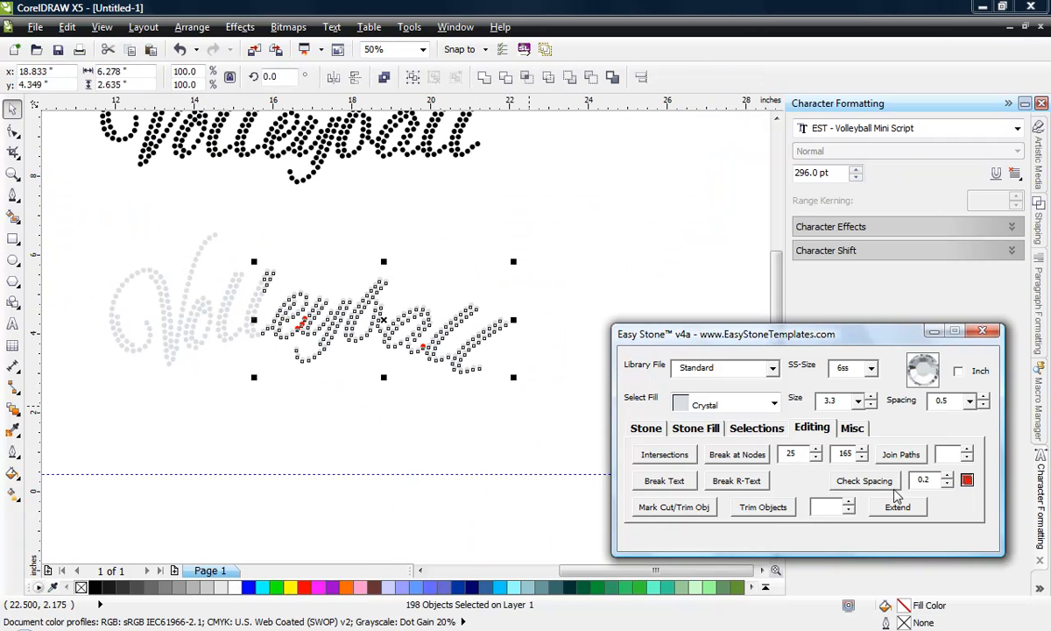
{"action": "left_click", "coordinate": [462, 435]}
Step: Recheck the spacing of the stones across the whole curved Volleyball at 0.2 tolerance
{"action": "left_click_drag", "start_coordinate": [516, 230], "coordinate": [95, 377]}
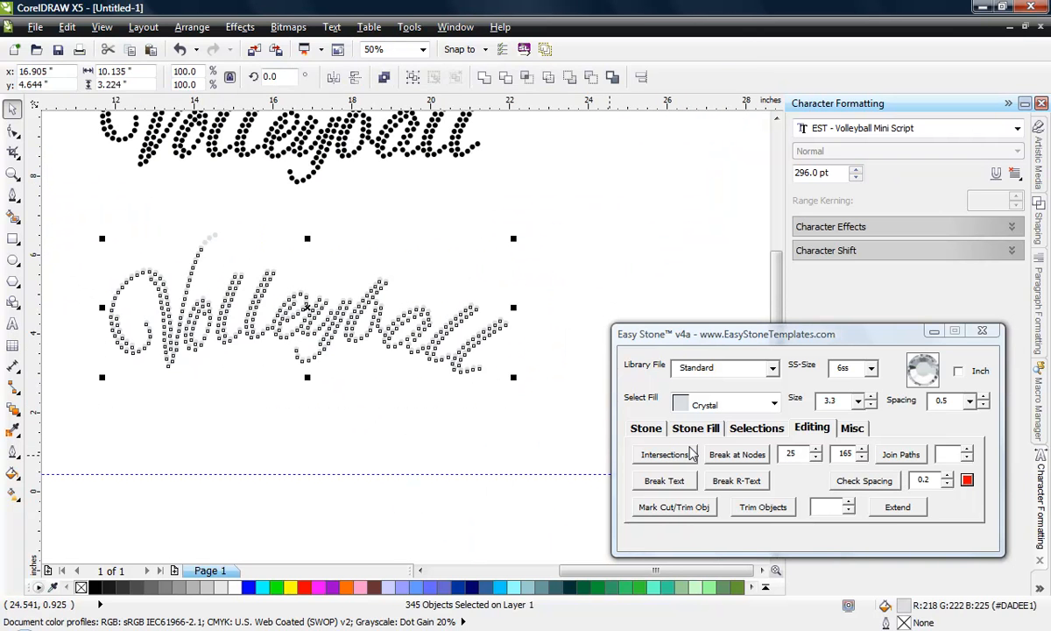
{"action": "left_click", "coordinate": [848, 481]}
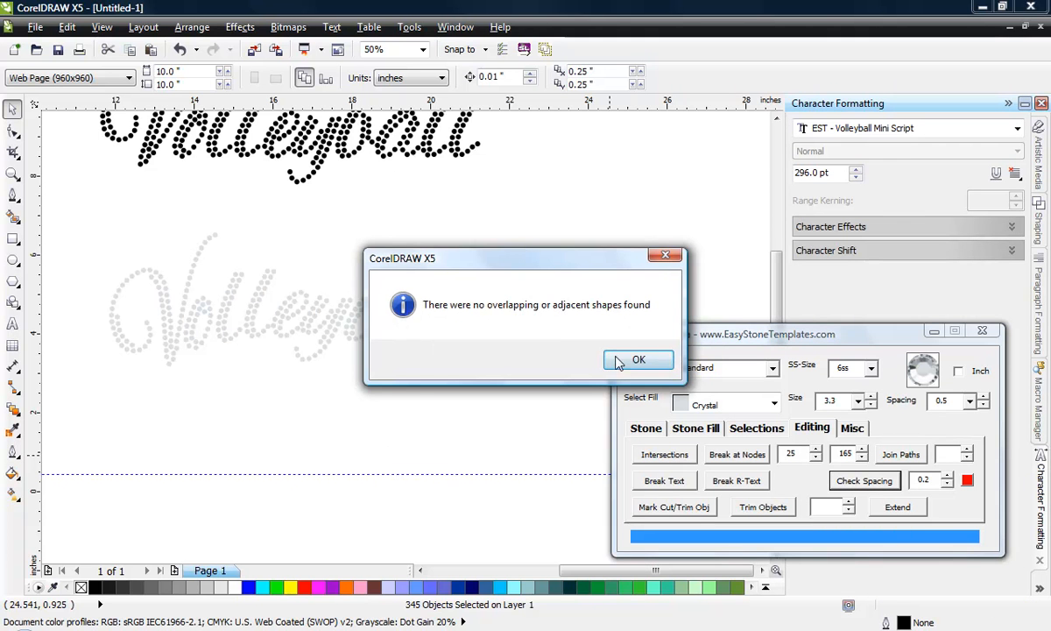
{"action": "left_click", "coordinate": [637, 360]}
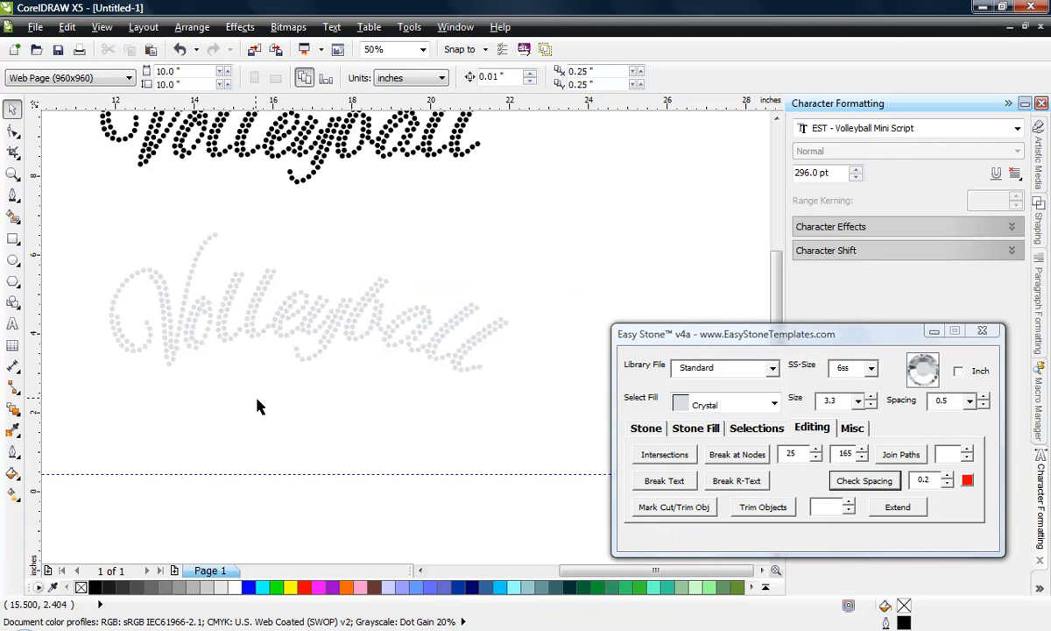
Step: Move the whole curved Volleyball design about 1 inch right and 0.75 inch down, away from the straight version
{"action": "scroll", "coordinate": [260, 405], "scroll_direction": "down", "scroll_amount": 1}
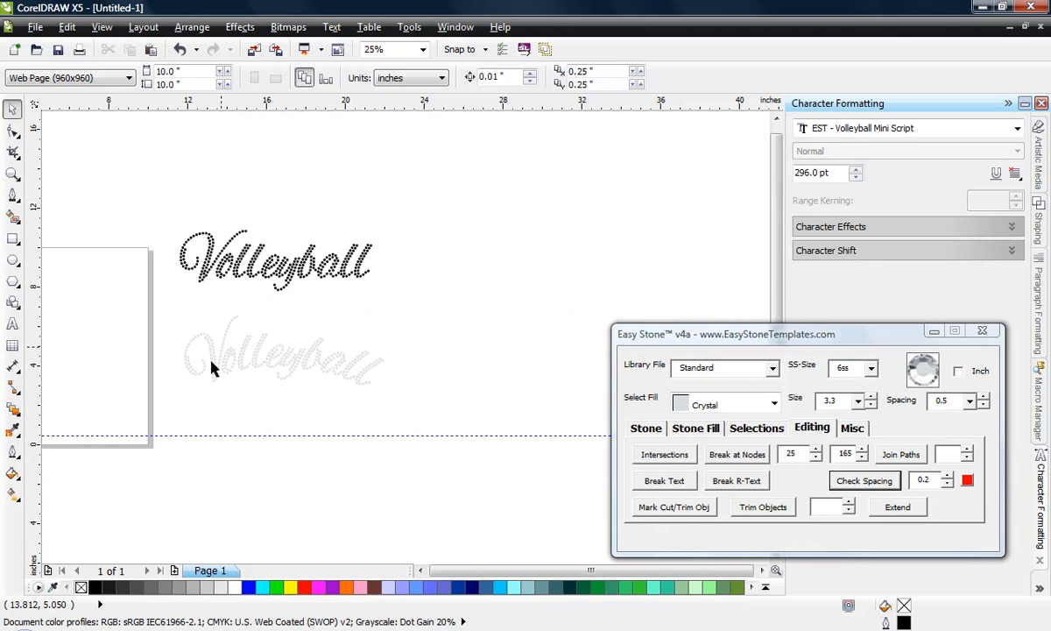
{"action": "left_click_drag", "start_coordinate": [158, 307], "coordinate": [436, 434]}
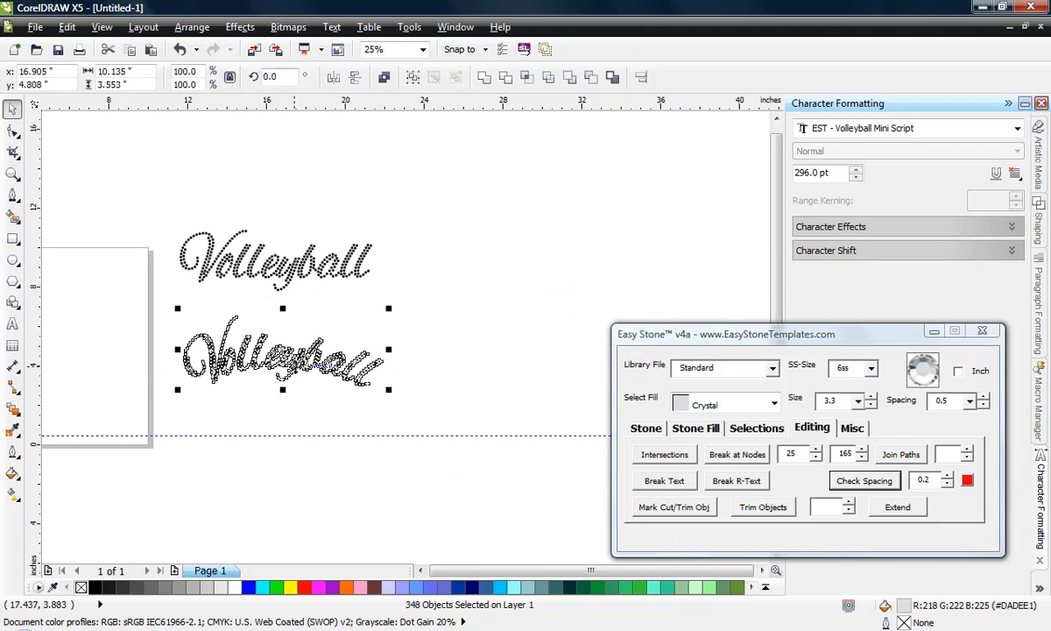
{"action": "left_click_drag", "start_coordinate": [277, 354], "coordinate": [299, 371]}
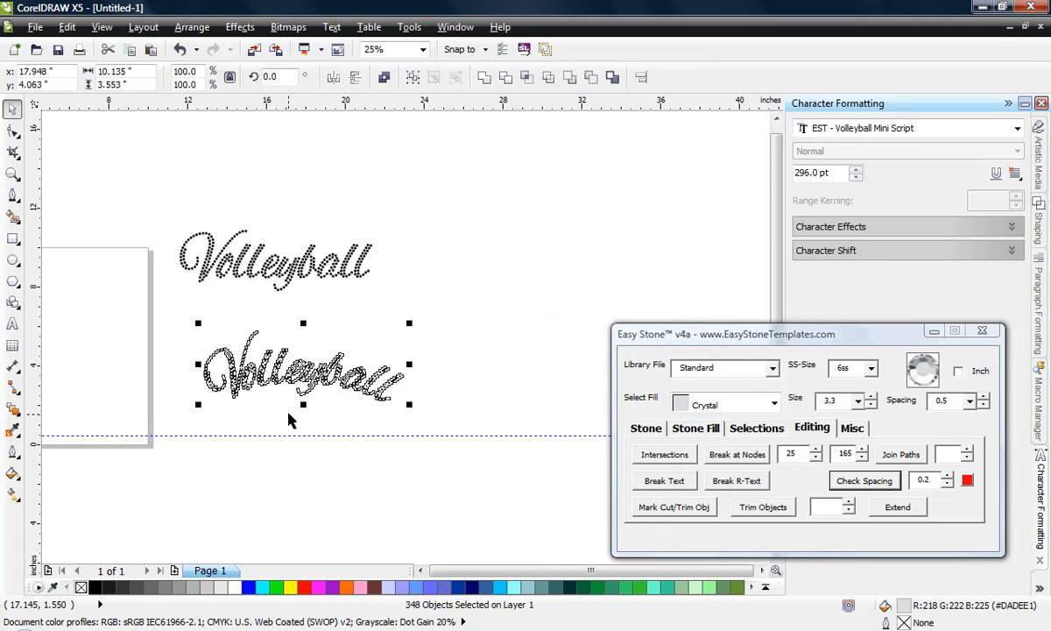
{"action": "left_click", "coordinate": [233, 394]}
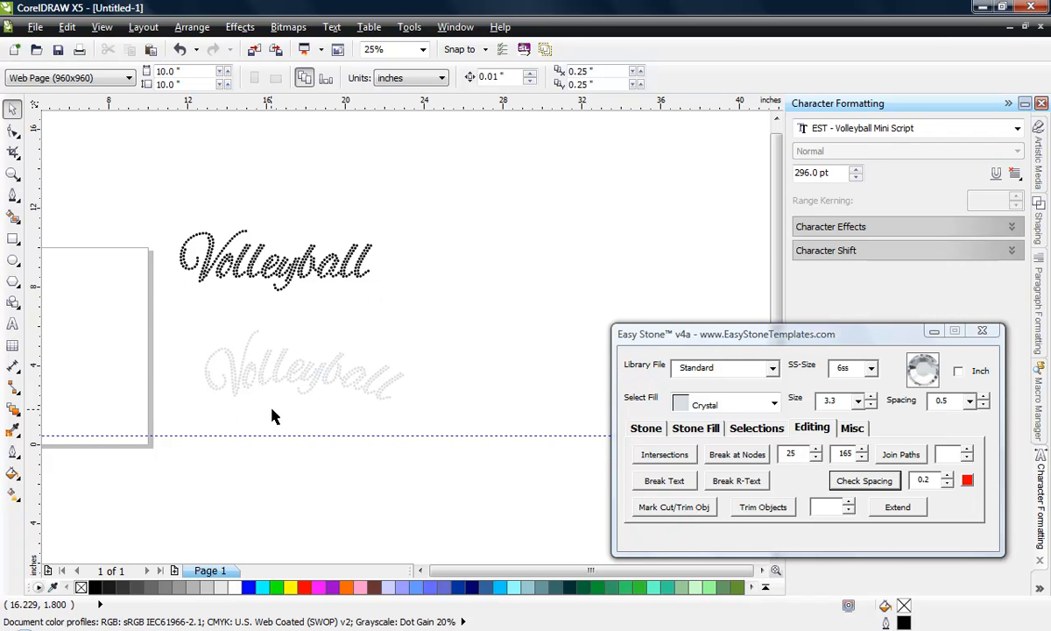
{"action": "scroll", "coordinate": [272, 417], "scroll_direction": "up", "scroll_amount": 1}
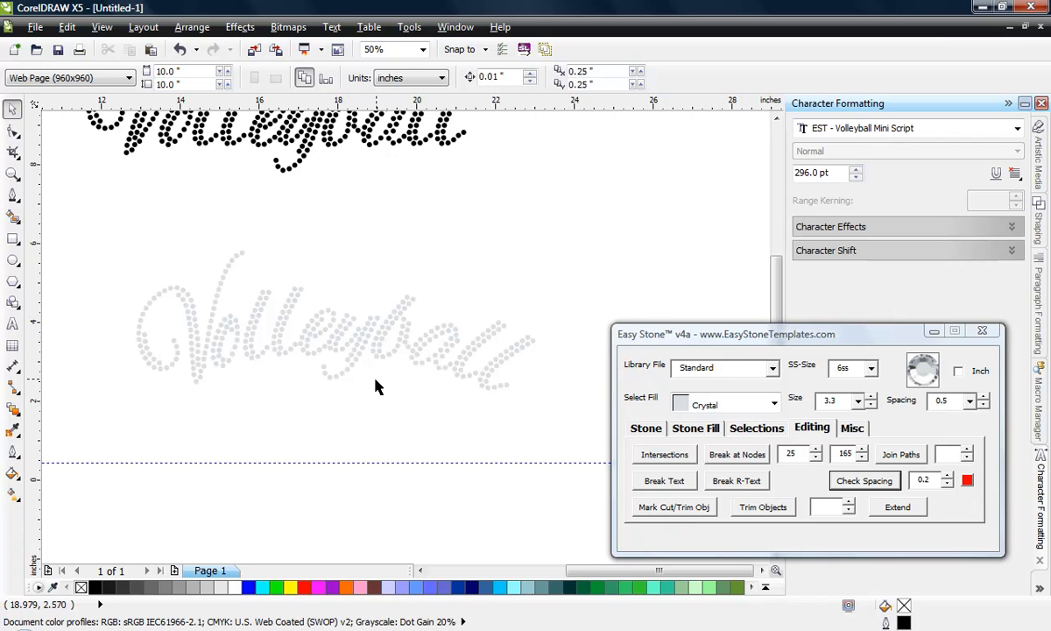
{"action": "scroll", "coordinate": [403, 386], "scroll_direction": "down", "scroll_amount": 1}
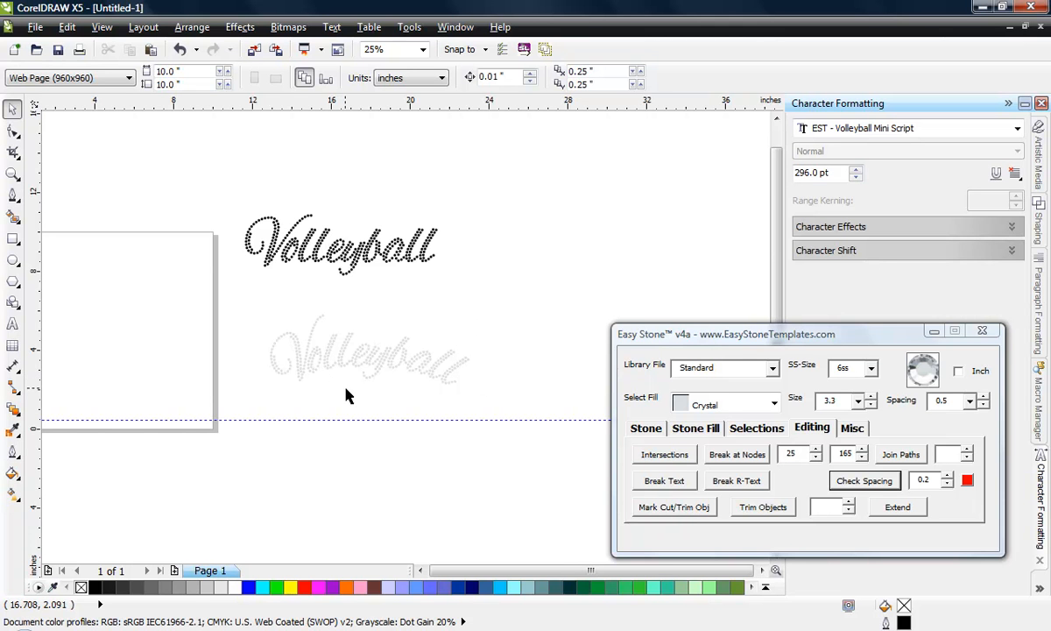
{"action": "scroll", "coordinate": [363, 380], "scroll_direction": "up", "scroll_amount": 1}
{"action": "scroll", "coordinate": [290, 337], "scroll_direction": "up", "scroll_amount": 1}
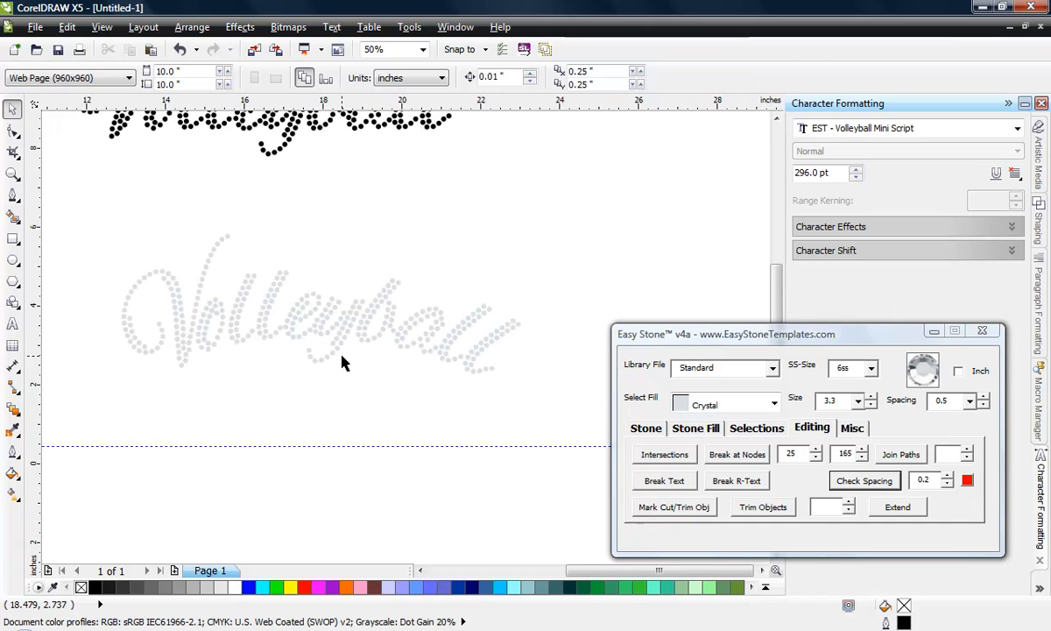